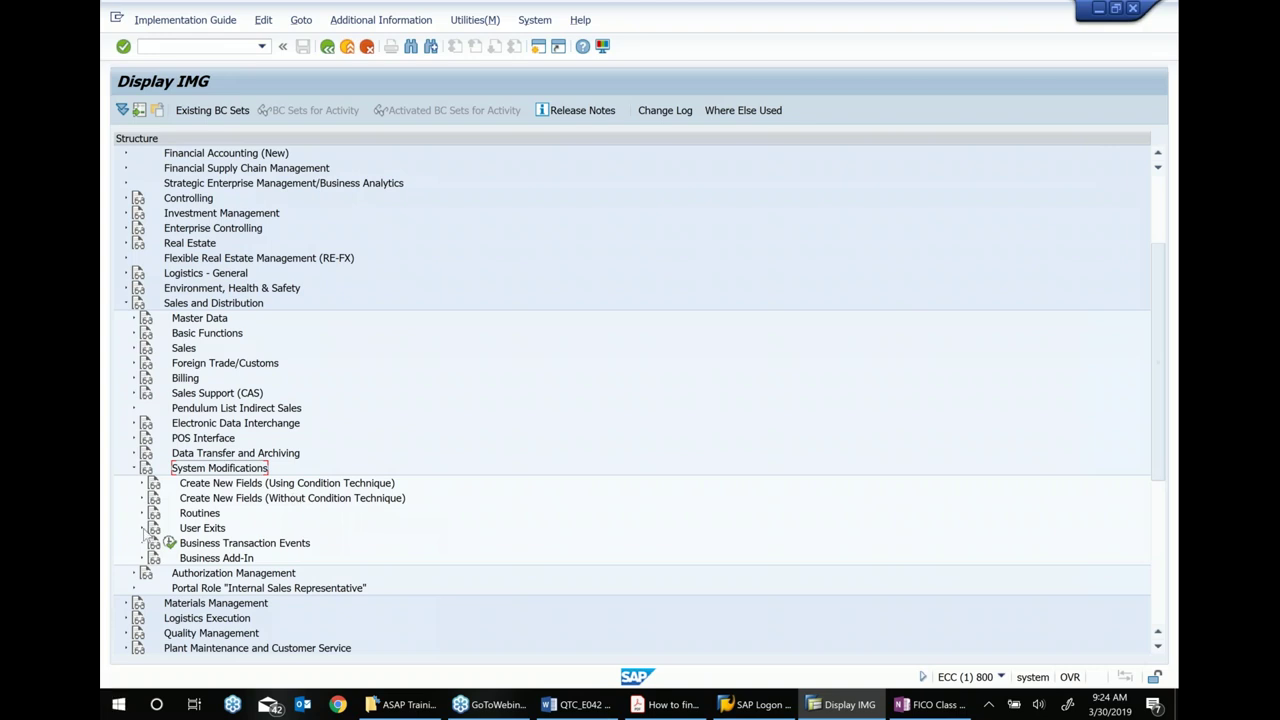
# - Expand User Exits under Sales and Distribution's System Modifications and open the documentation for User Exits For Billing
pyautogui.click(210, 528)
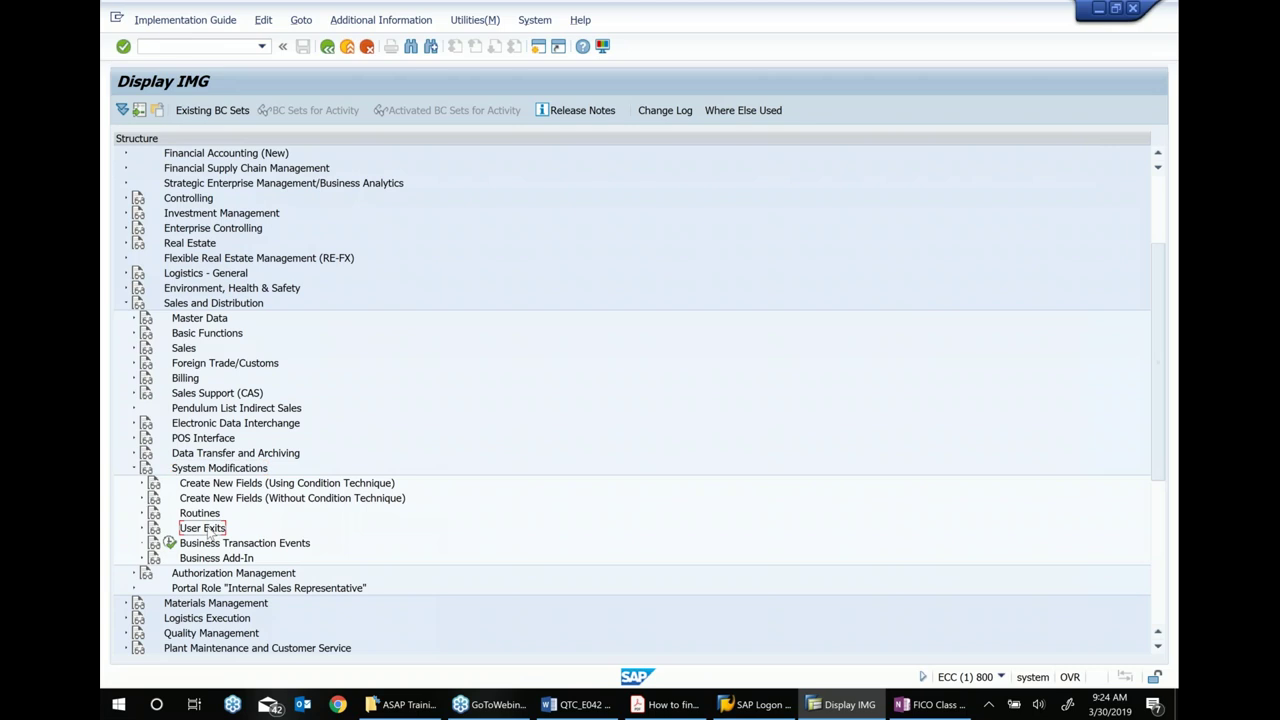
pyautogui.click(142, 528)
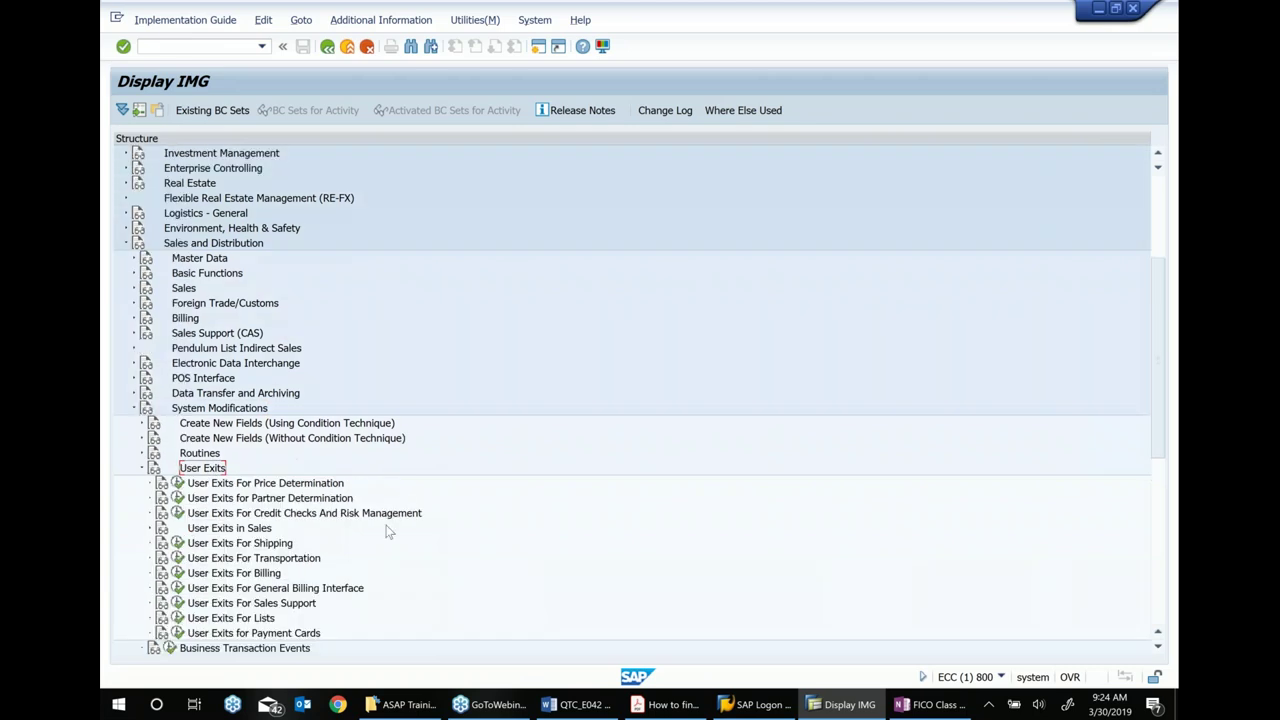
pyautogui.scroll(-1, 388, 532)
pyautogui.click(268, 531)
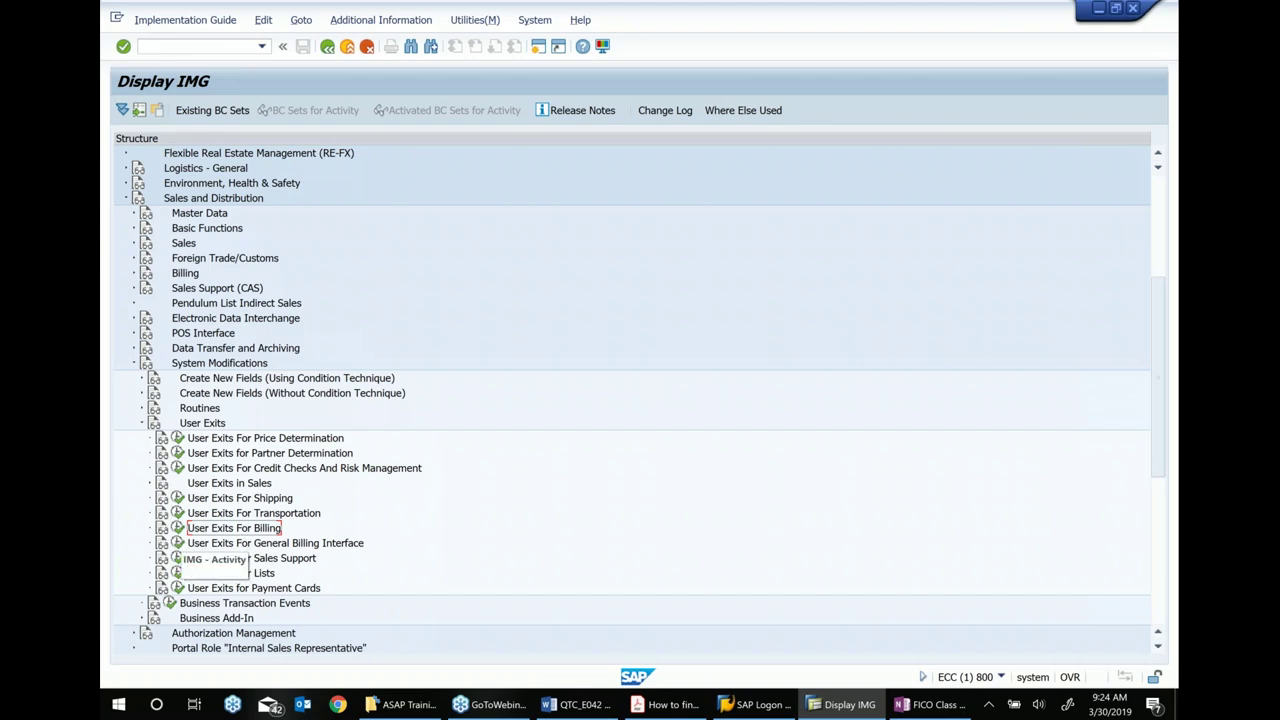
pyautogui.click(161, 528)
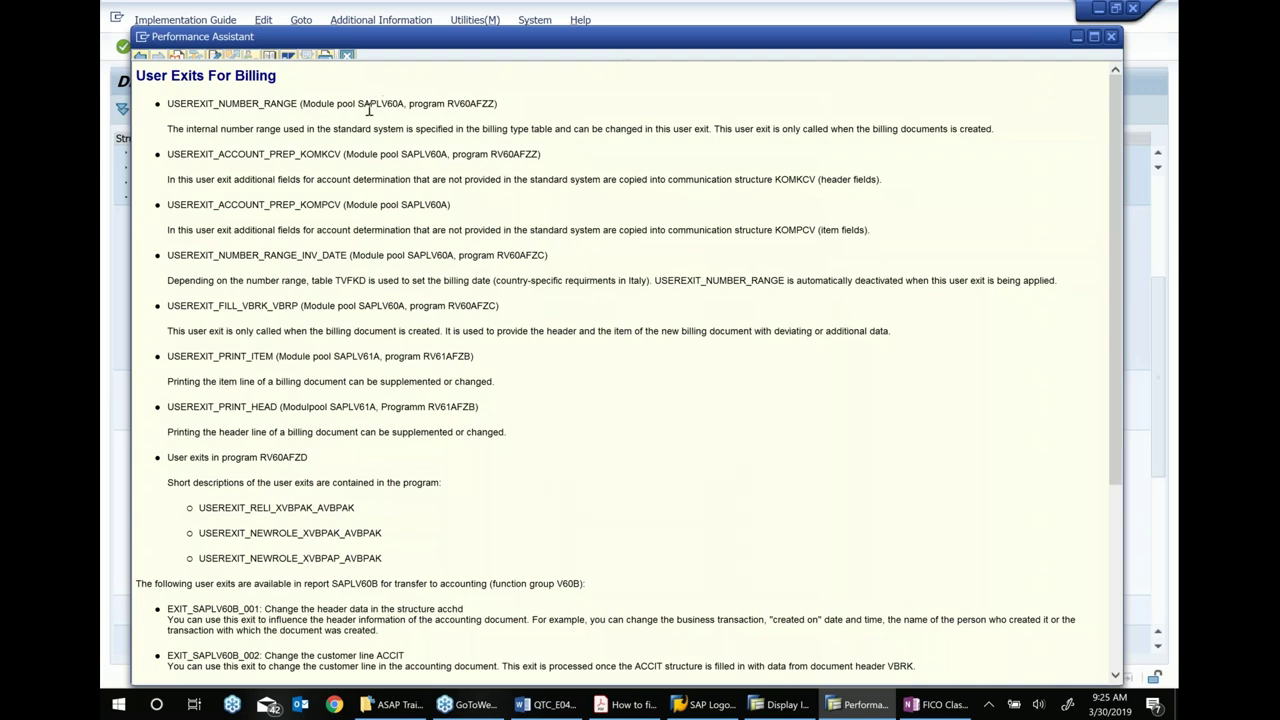
# - Copy the program name RV60AFZZ from the USEREXIT_NUMBER_RANGE entry and open a new SAP session from the IMG
pyautogui.doubleClick(450, 103)
pyautogui.hotkey('ctrl', 'c')
pyautogui.click(790, 705)
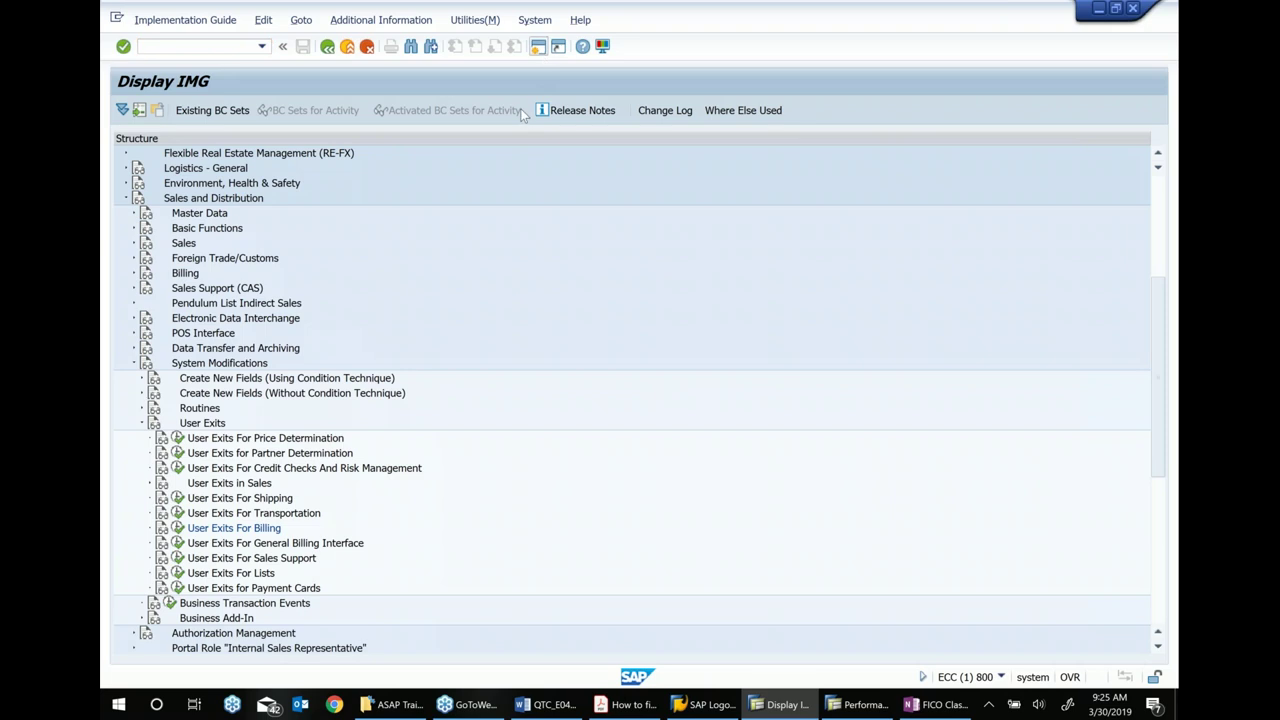
pyautogui.hotkey('ctrl', 'n')
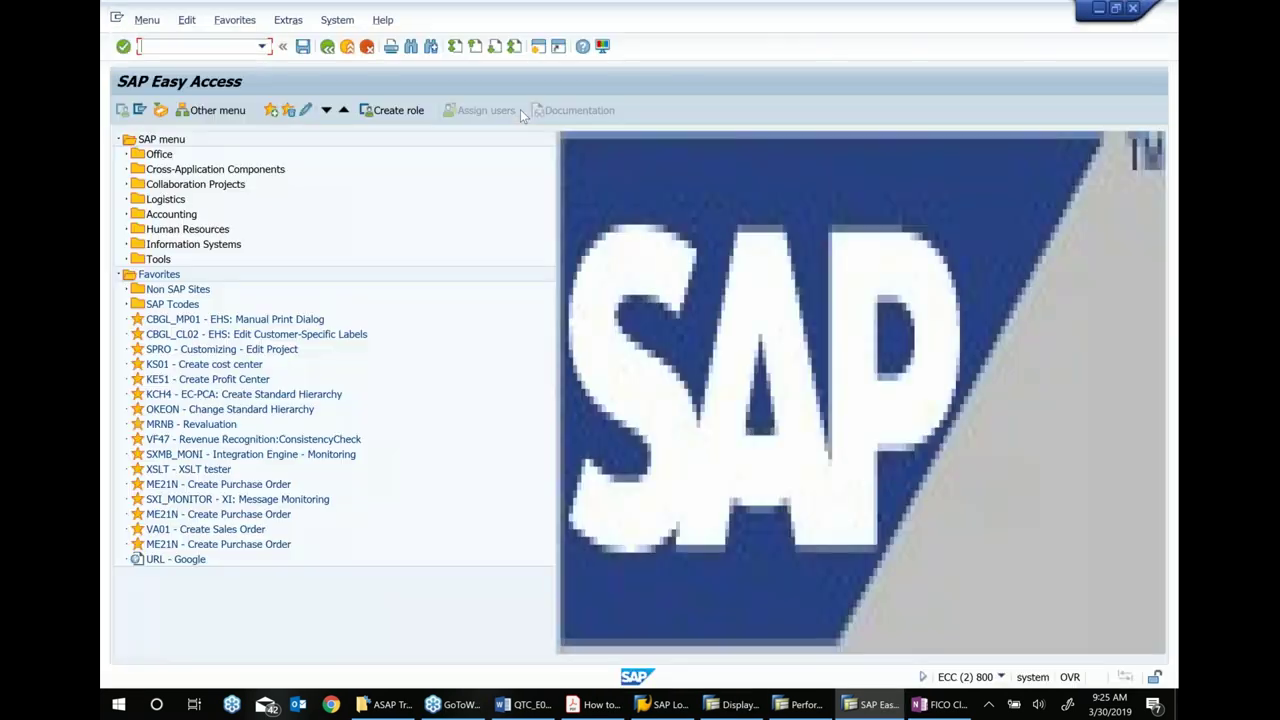
pyautogui.write('SE37')
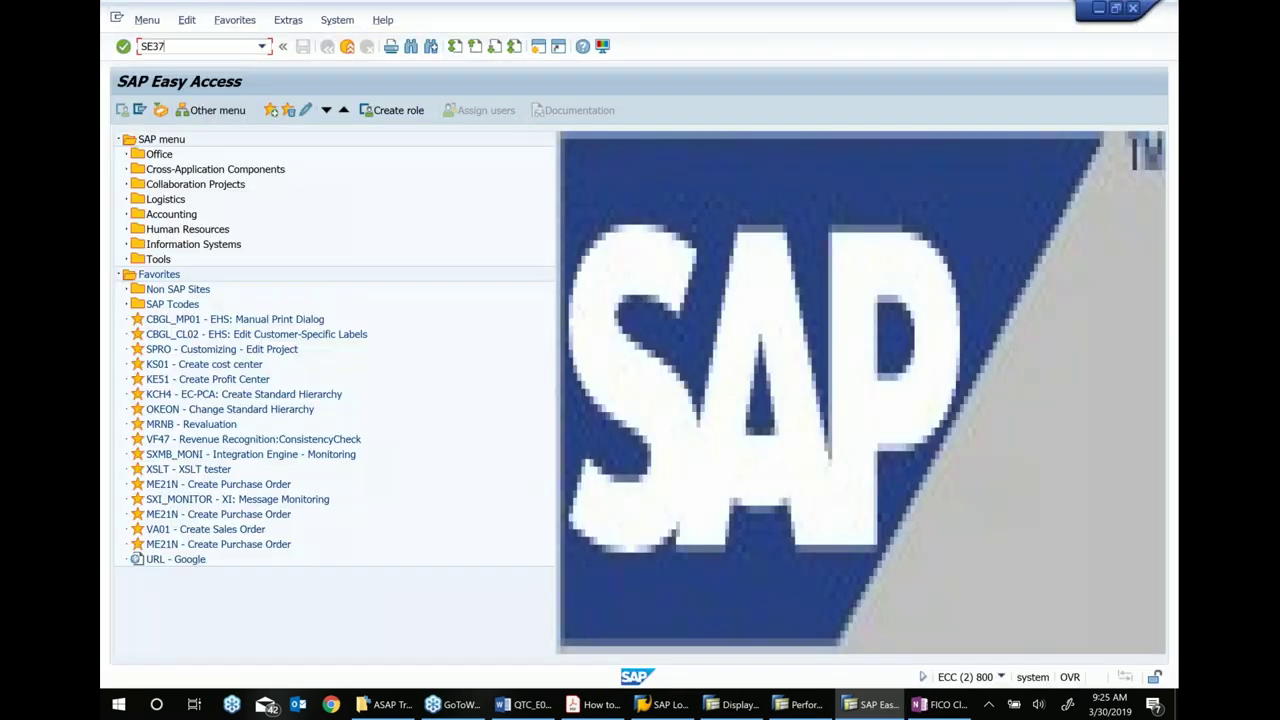
pyautogui.press('Return')
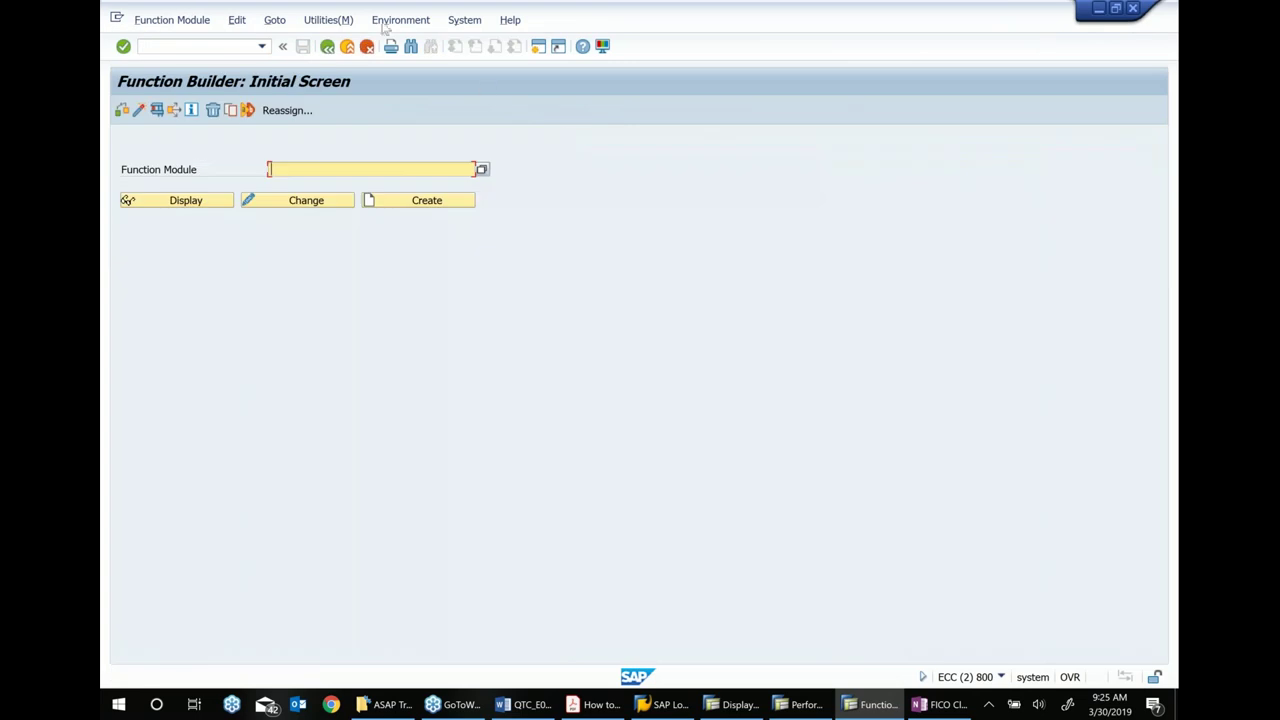
pyautogui.click(327, 46)
# - Start transaction SE38 and display the source code of program RV60AFZZ using the copied name
pyautogui.write('SE38')
pyautogui.press('Return')
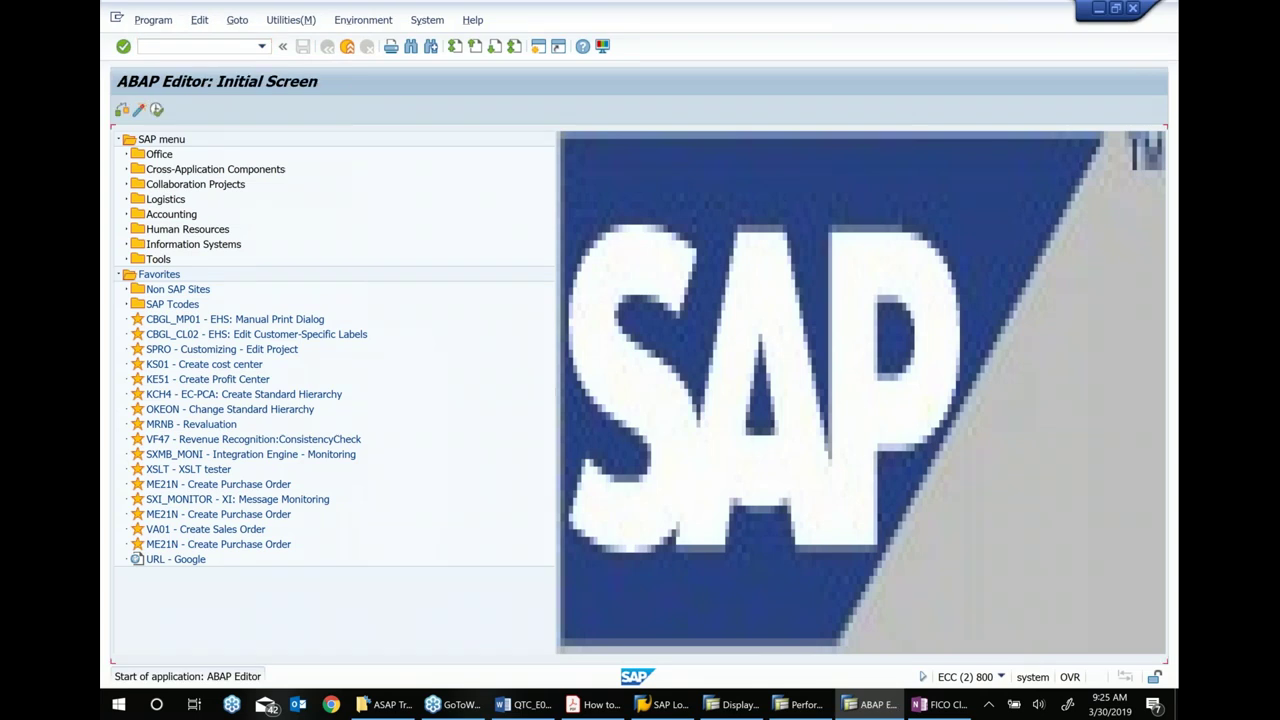
pyautogui.hotkey('ctrl', 'v')
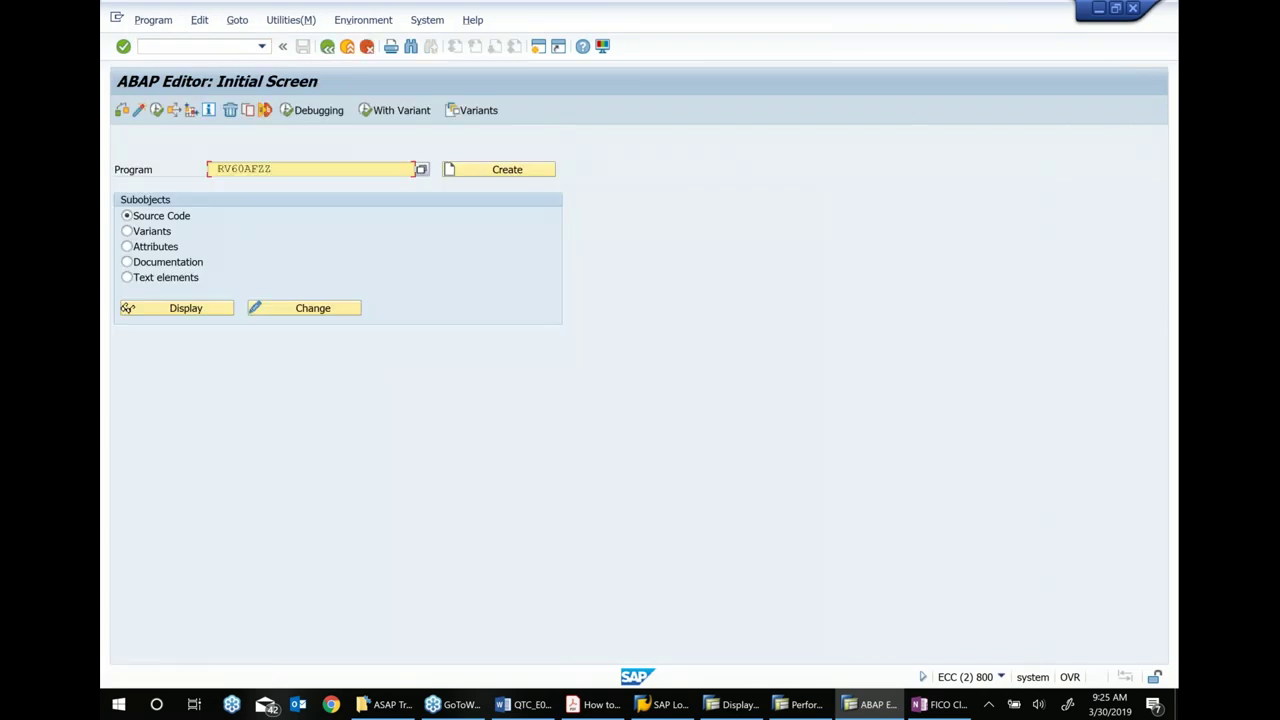
pyautogui.click(315, 311)
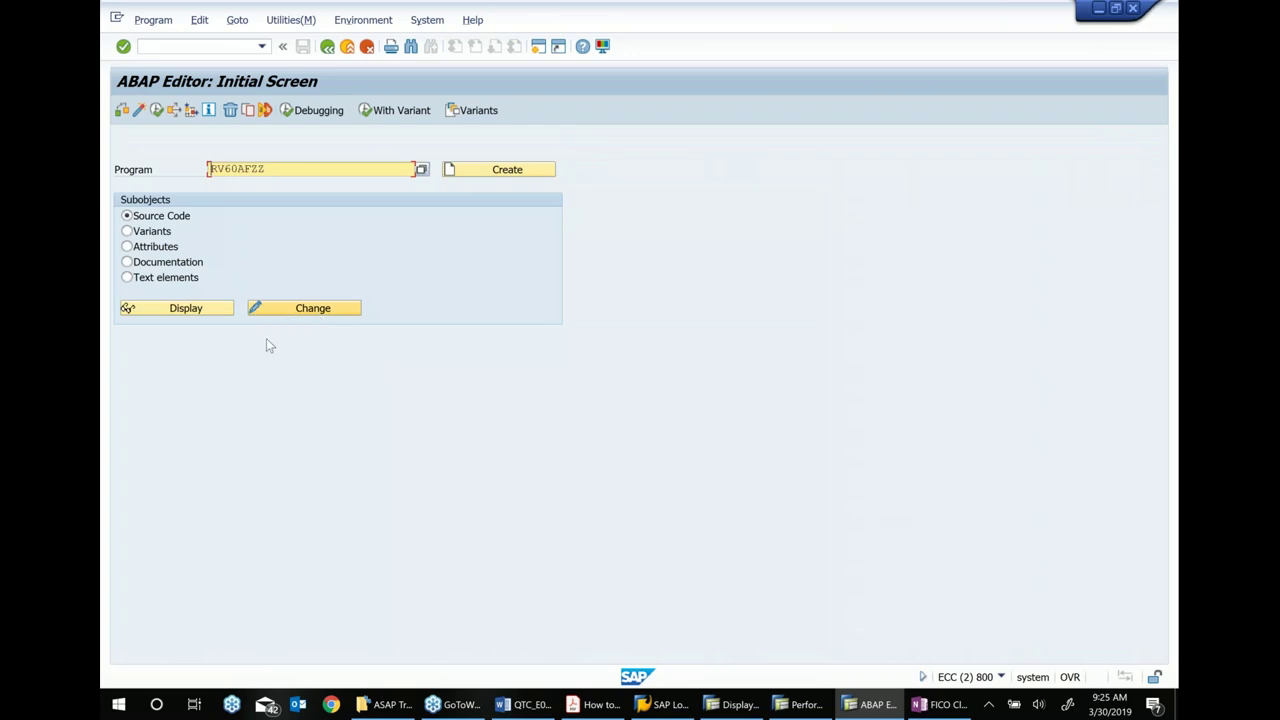
pyautogui.click(183, 314)
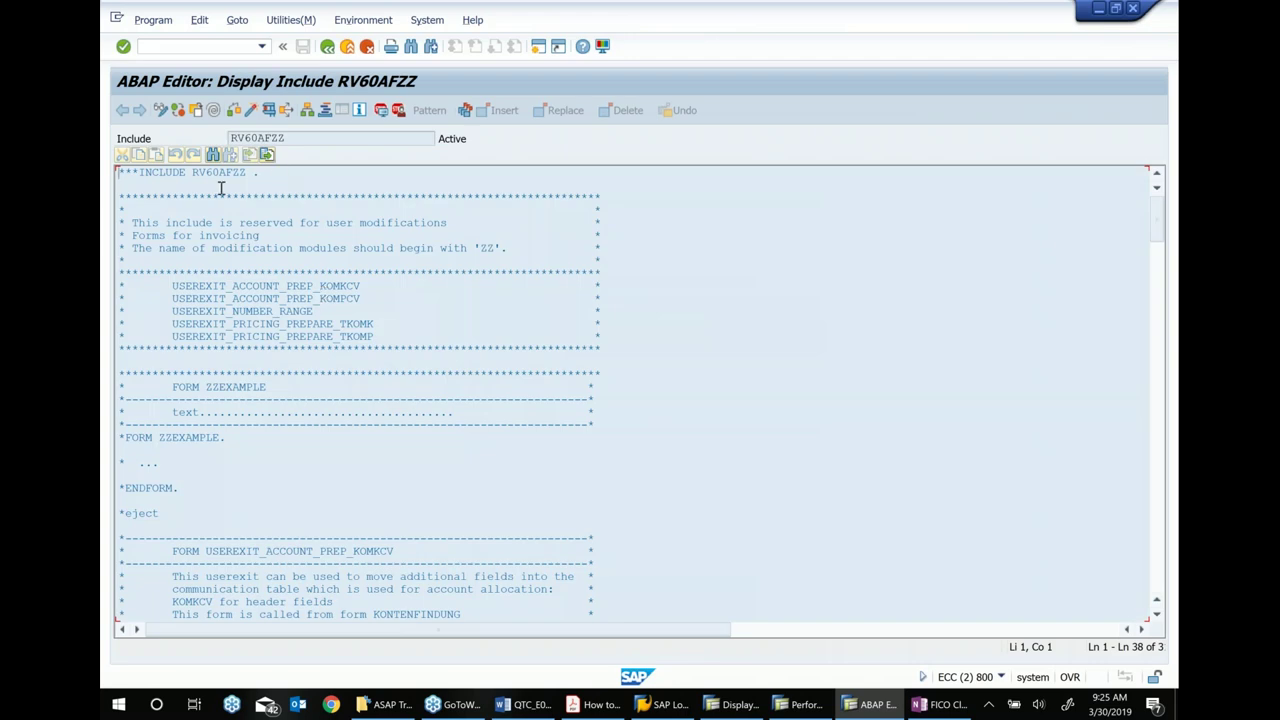
# - Review the include's header comment and match USEREXIT_NUMBER_RANGE from the billing documentation to the exits listed in the code
pyautogui.moveTo(131, 220); pyautogui.dragTo(489, 229)
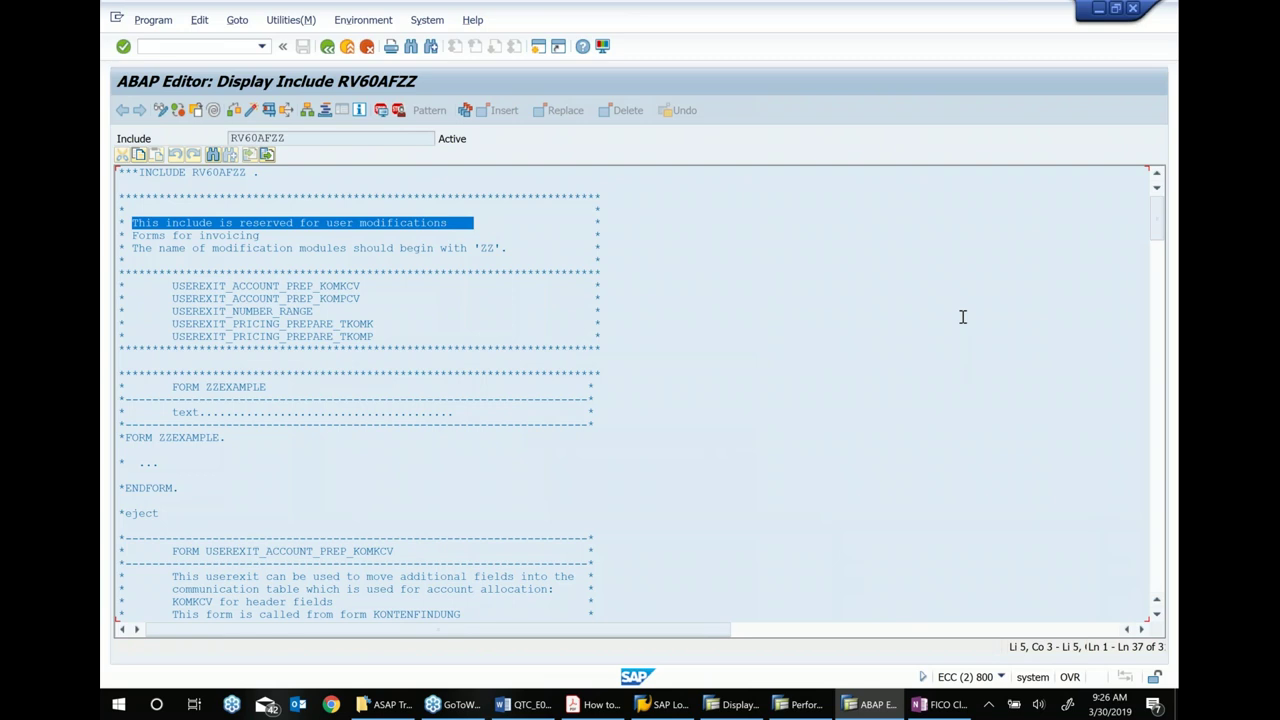
pyautogui.click(808, 706)
pyautogui.click(200, 120)
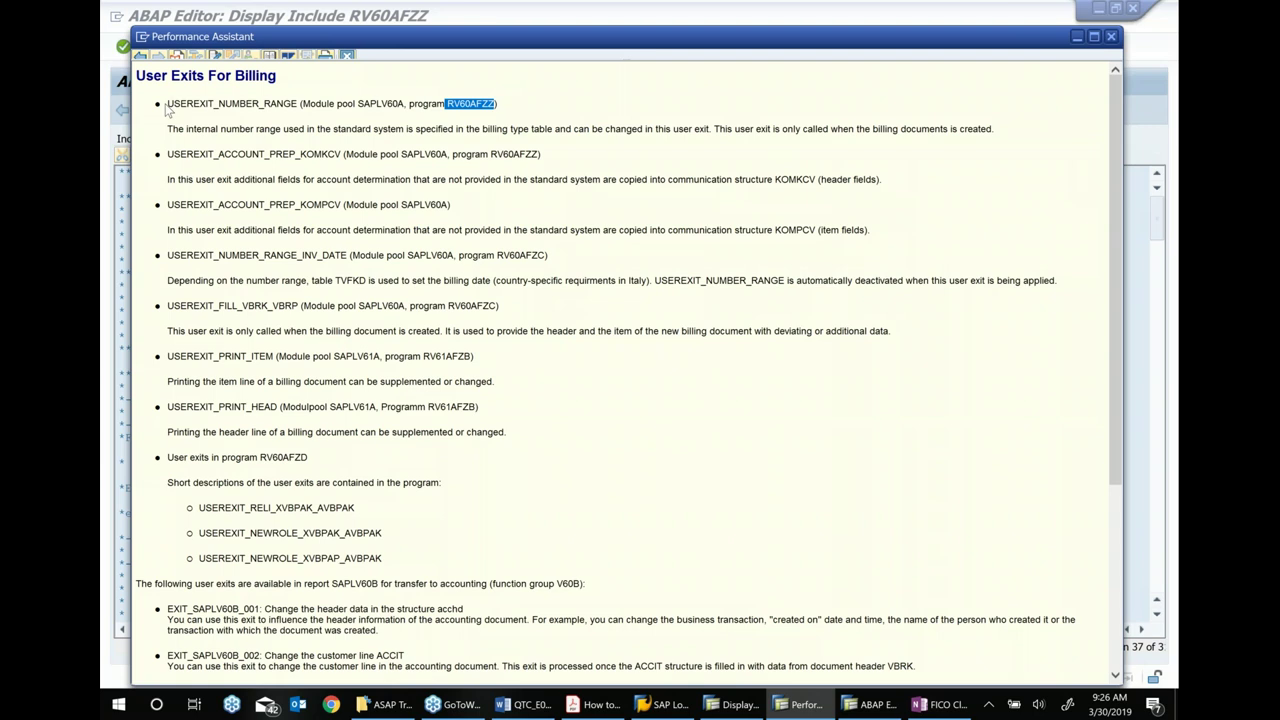
pyautogui.moveTo(167, 106); pyautogui.dragTo(271, 107)
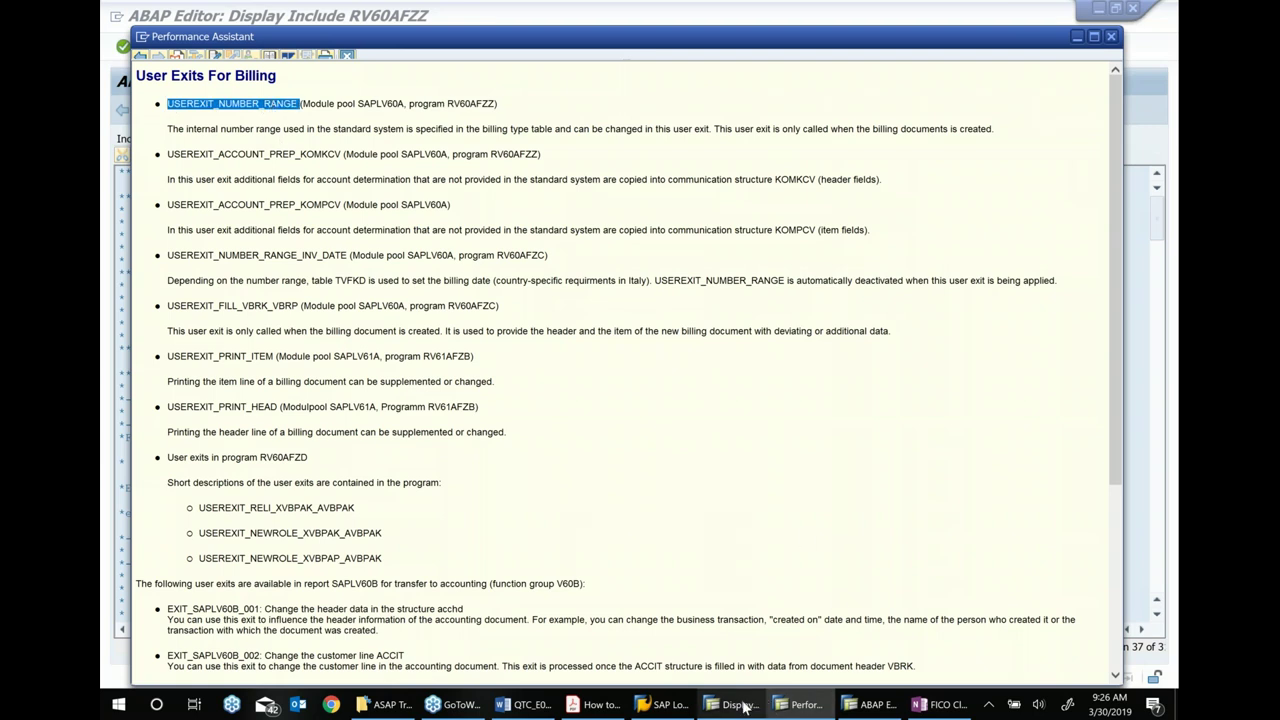
pyautogui.click(745, 706)
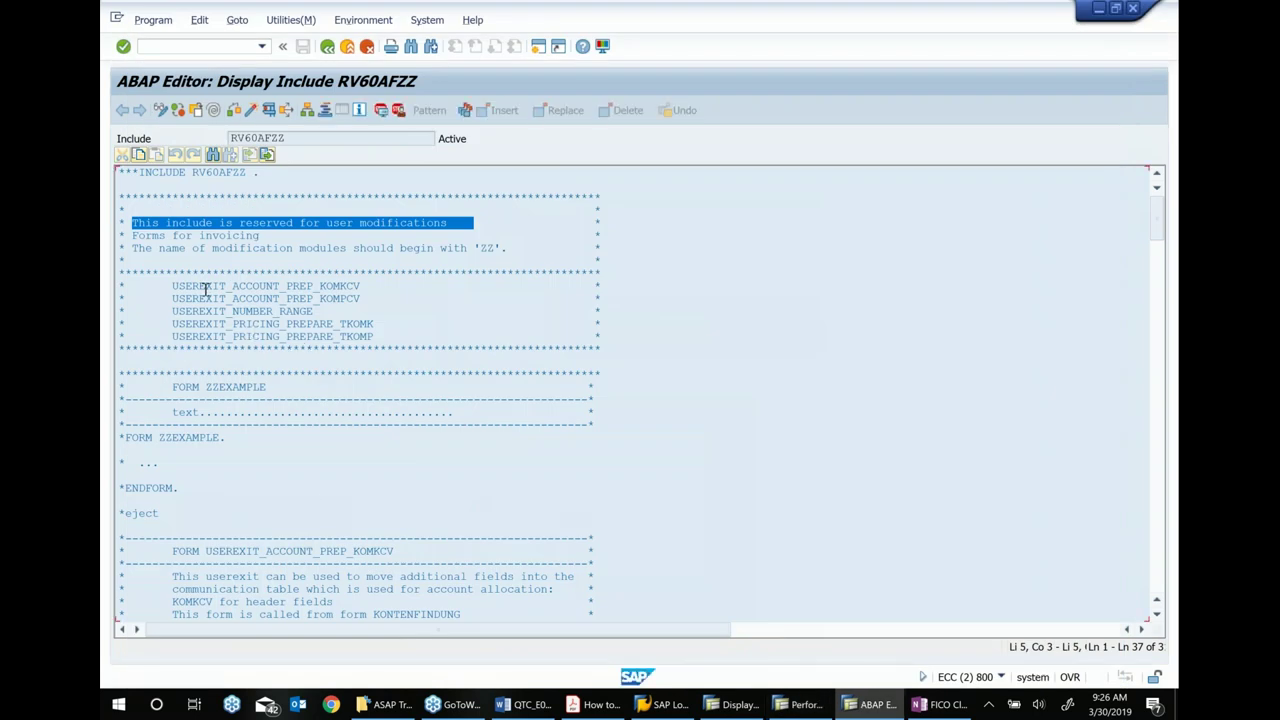
pyautogui.moveTo(172, 311); pyautogui.dragTo(333, 312)
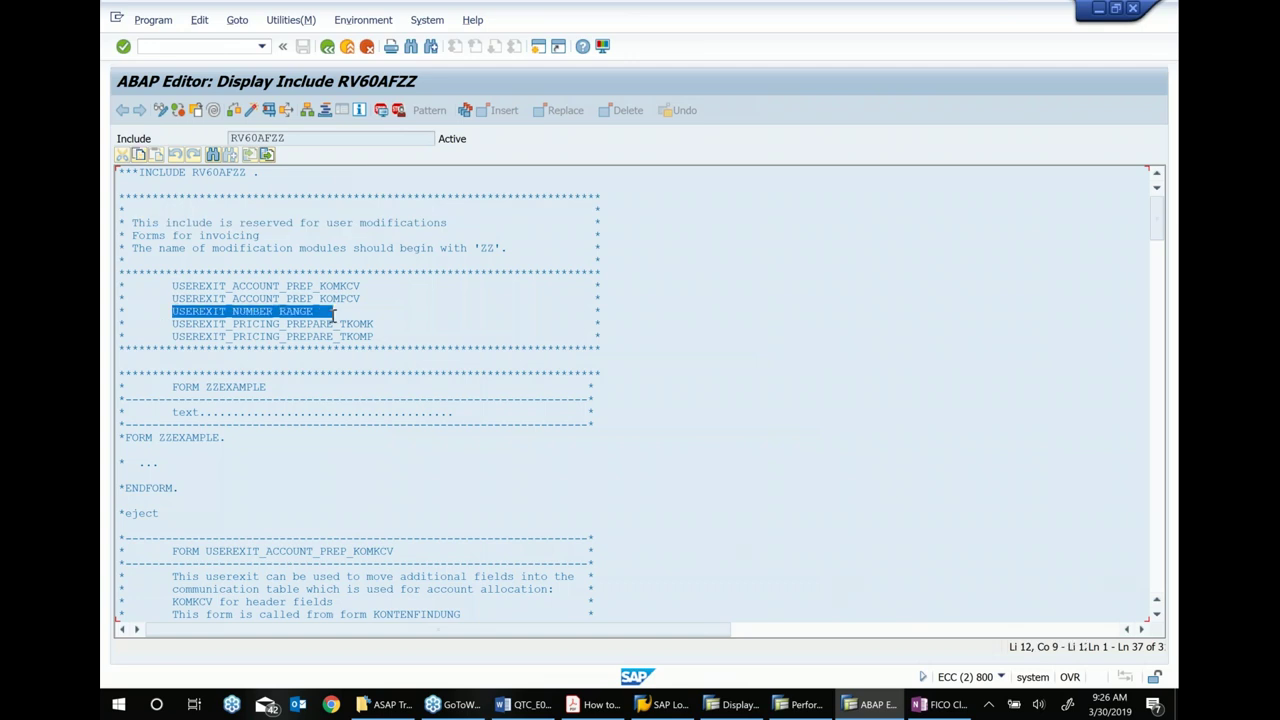
# - Examine the FORM USEREXIT_NUMBER_RANGE section, highlighting its name, its description comment and the INSERT comment line below the FORM statement
pyautogui.scroll(-1, 779, 359)
pyautogui.scroll(-8, 779, 359)
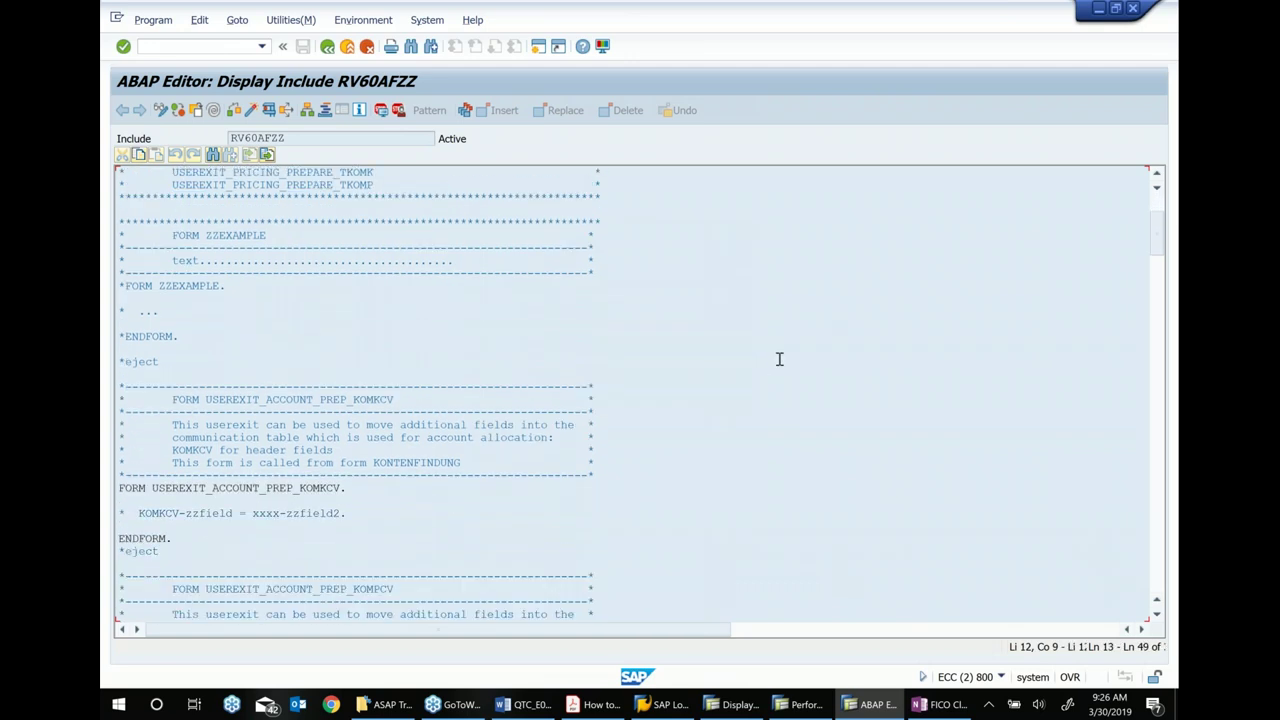
pyautogui.scroll(-8, 779, 359)
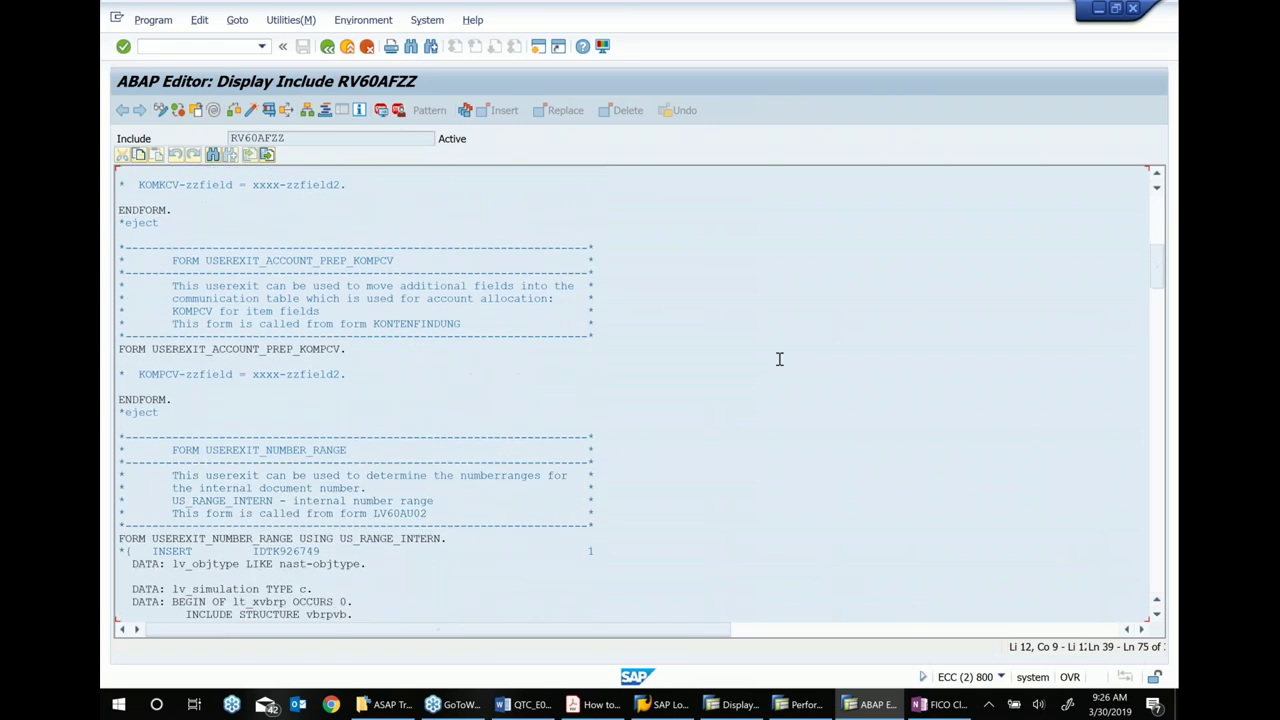
pyautogui.scroll(-1, 364, 342)
pyautogui.moveTo(352, 298); pyautogui.dragTo(172, 297)
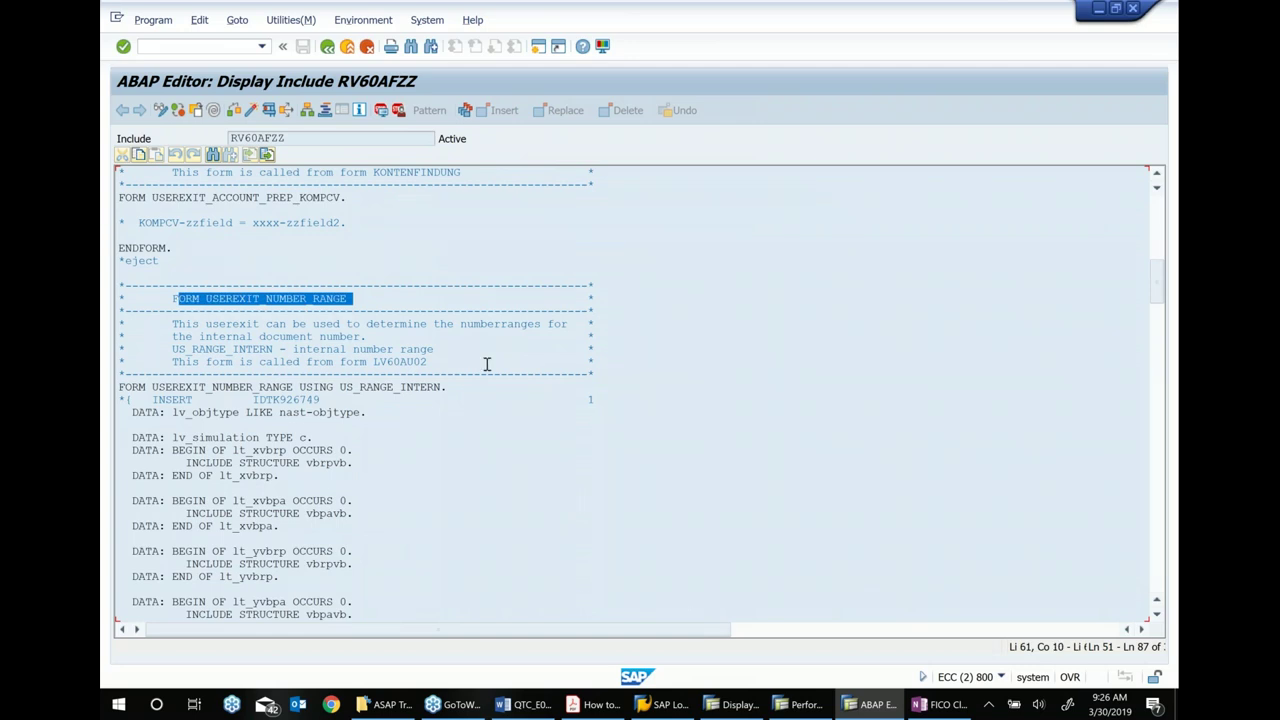
pyautogui.moveTo(440, 364); pyautogui.dragTo(158, 320)
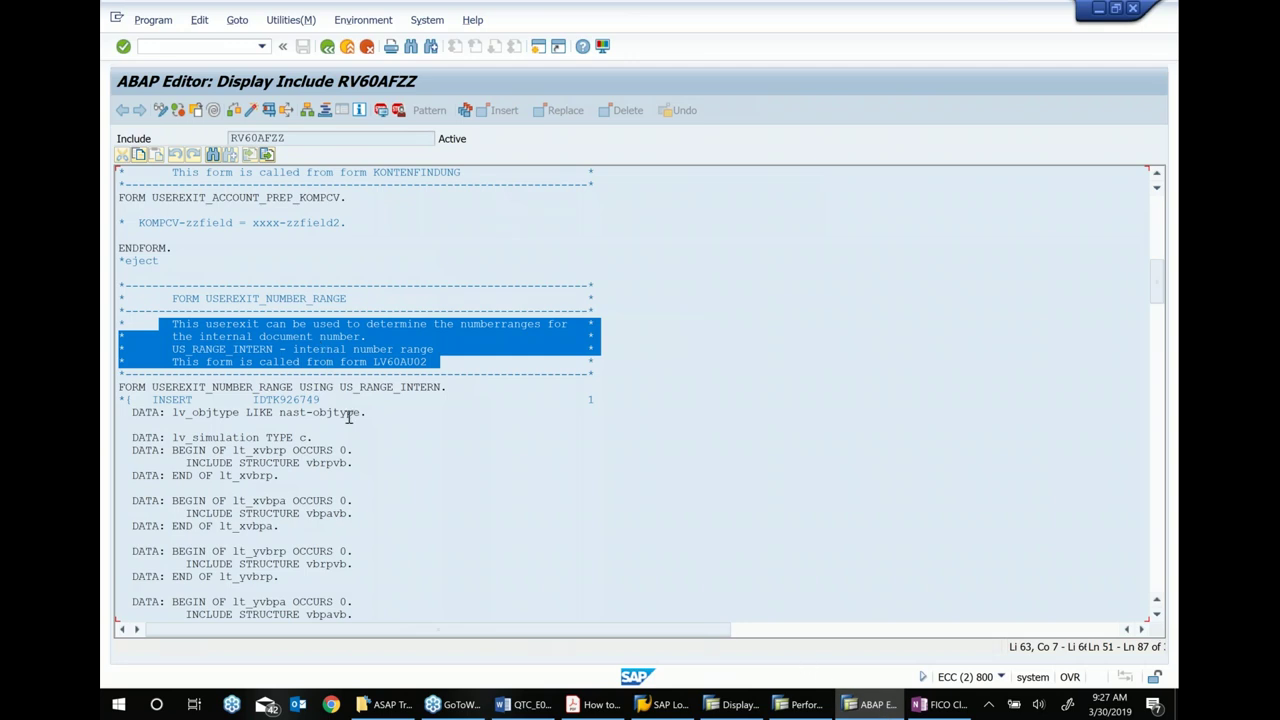
pyautogui.scroll(-2, 349, 416)
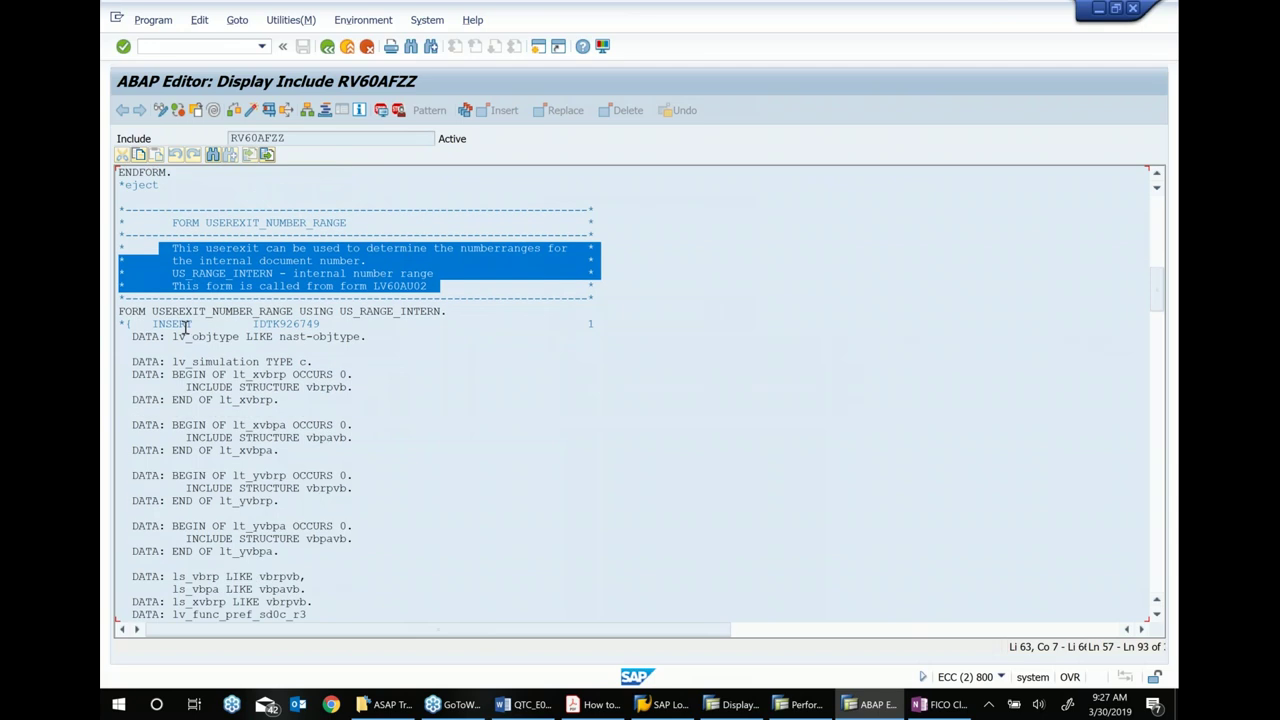
pyautogui.moveTo(156, 322); pyautogui.dragTo(347, 322)
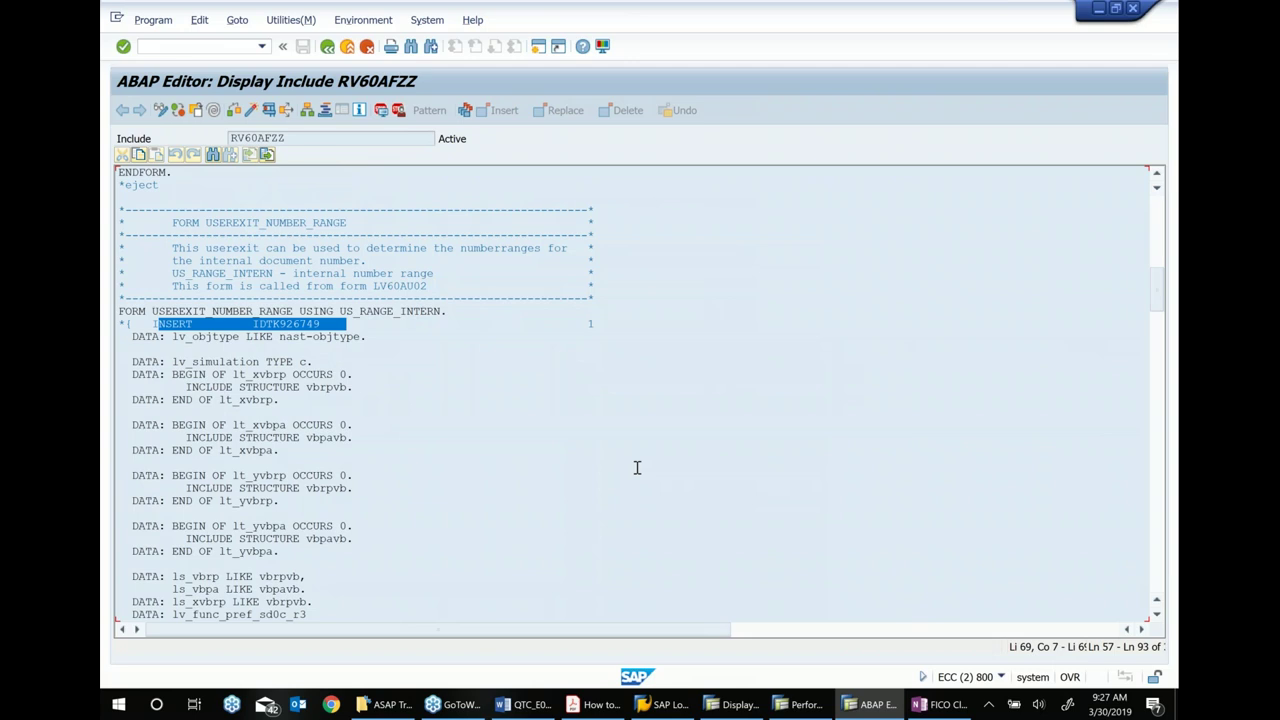
# - Read through the remaining number range code and highlight the name, description and FORM statement of USEREXIT_PRICING_PREPARE_TKOMK
pyautogui.scroll(-5, 731, 523)
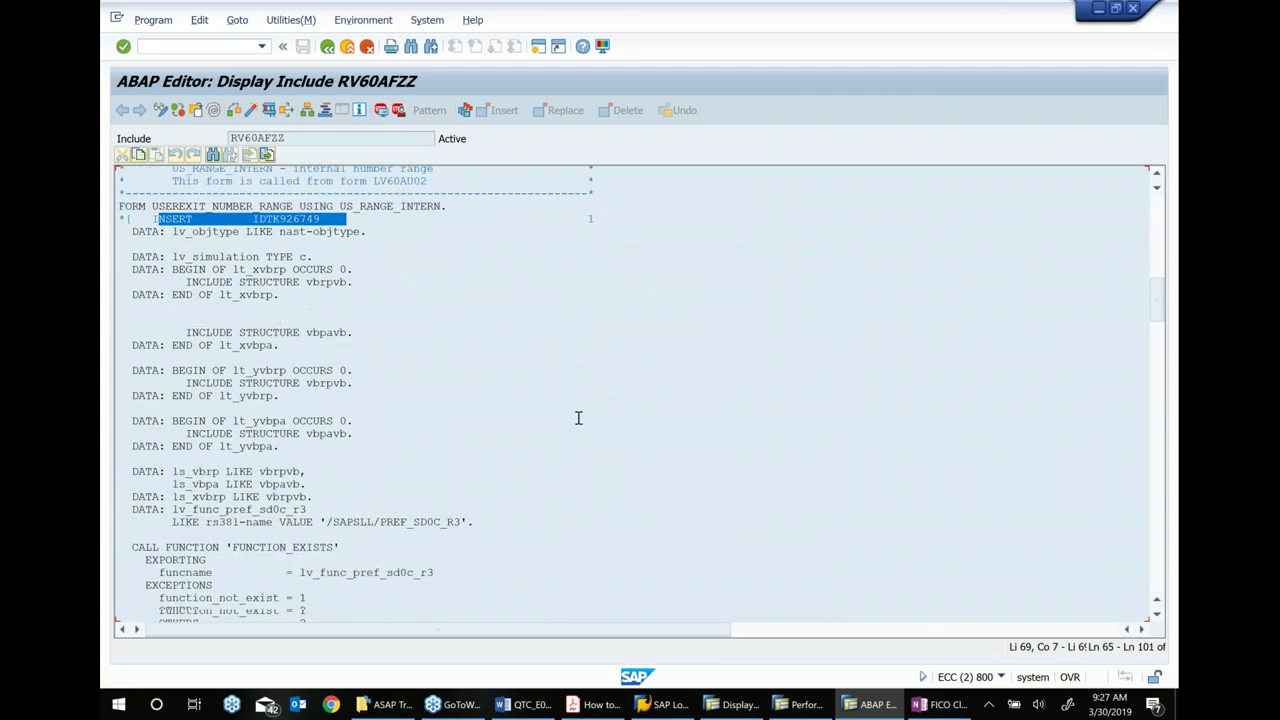
pyautogui.scroll(-14, 577, 380)
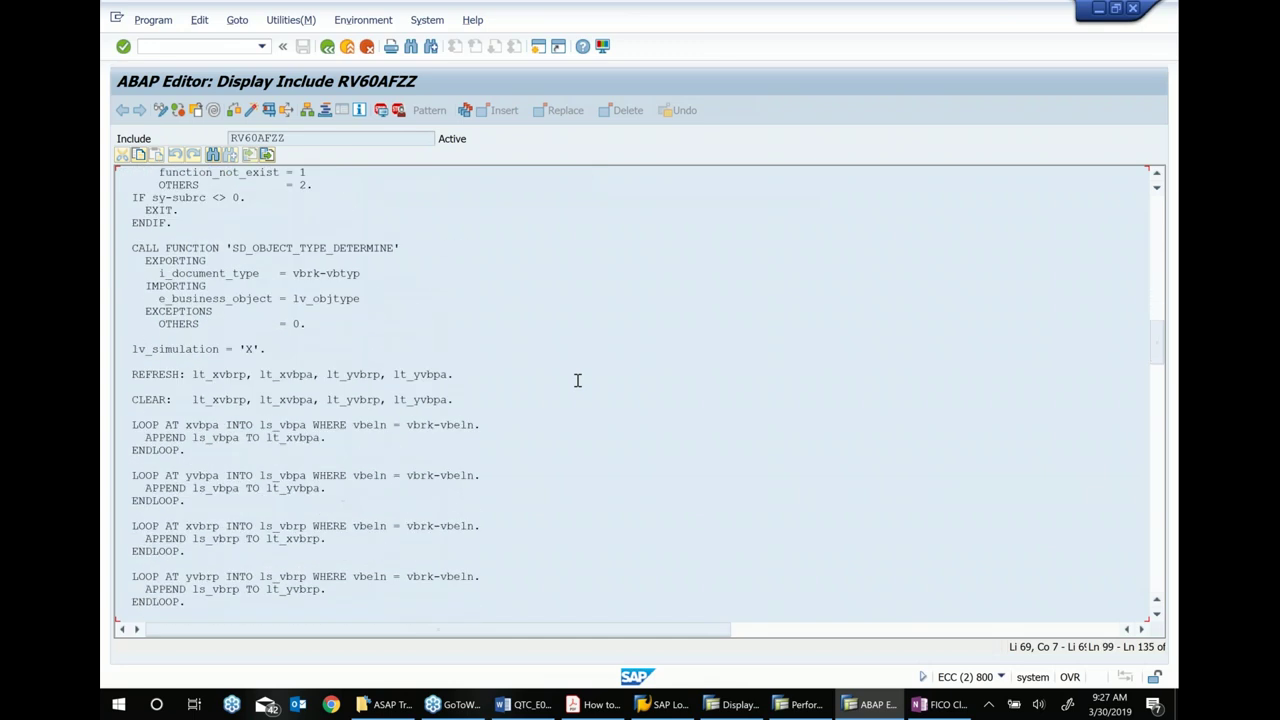
pyautogui.scroll(-14, 577, 380)
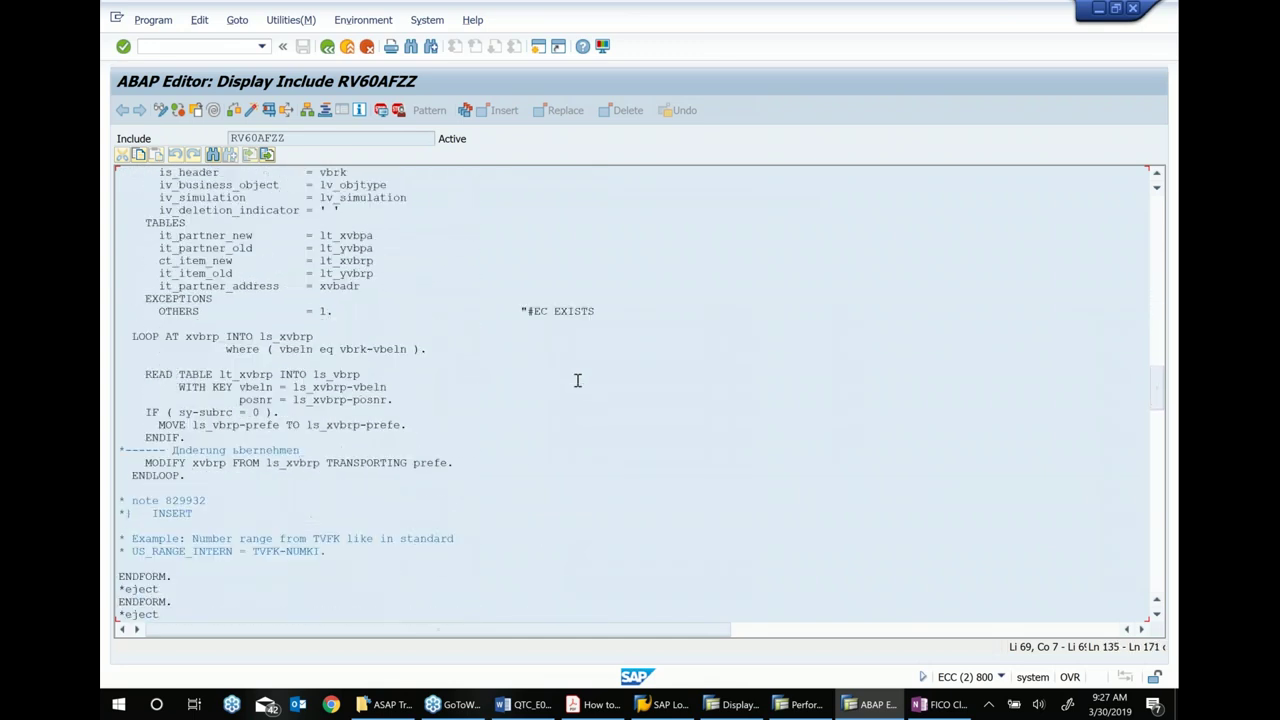
pyautogui.scroll(-4, 577, 380)
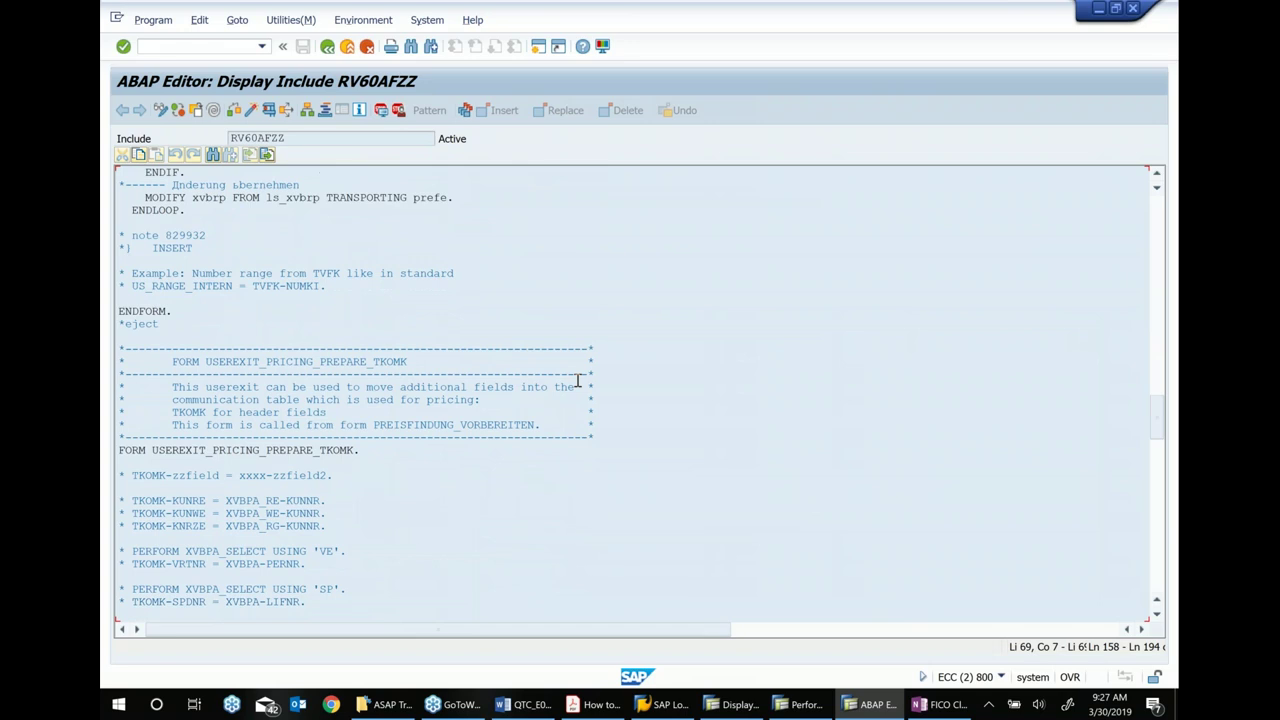
pyautogui.moveTo(165, 249); pyautogui.dragTo(432, 249)
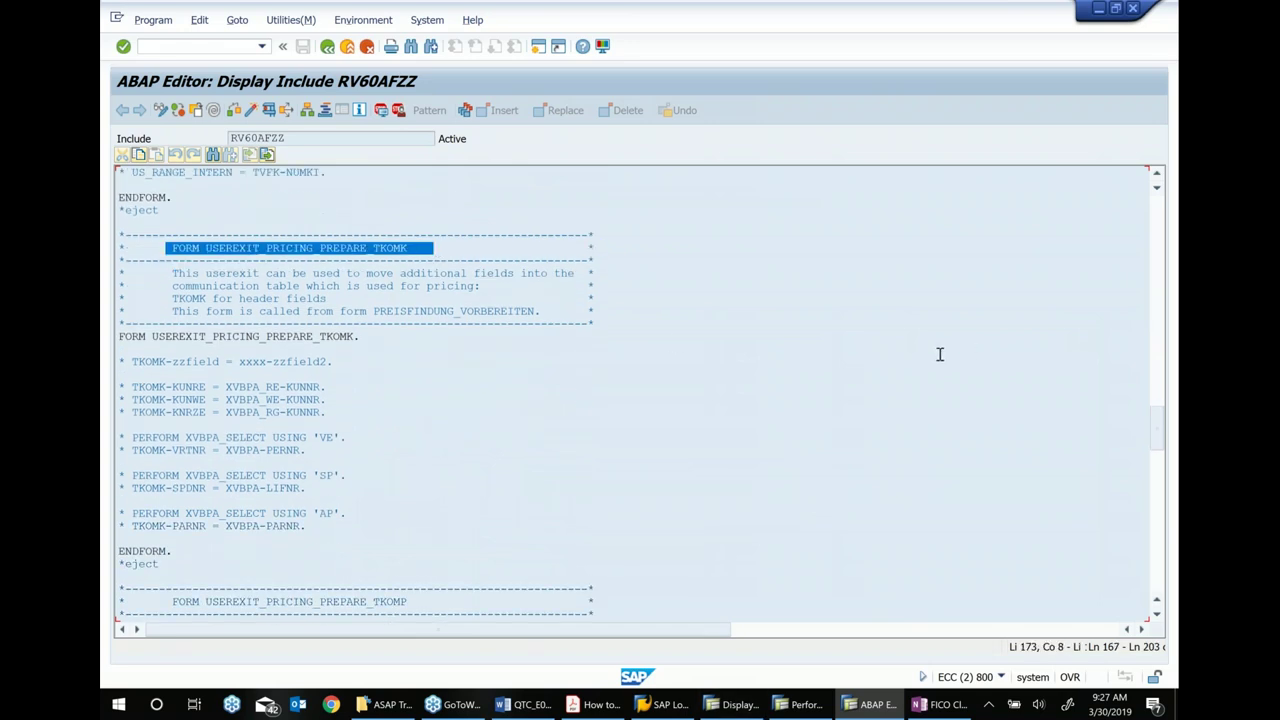
pyautogui.moveTo(171, 274); pyautogui.dragTo(498, 286)
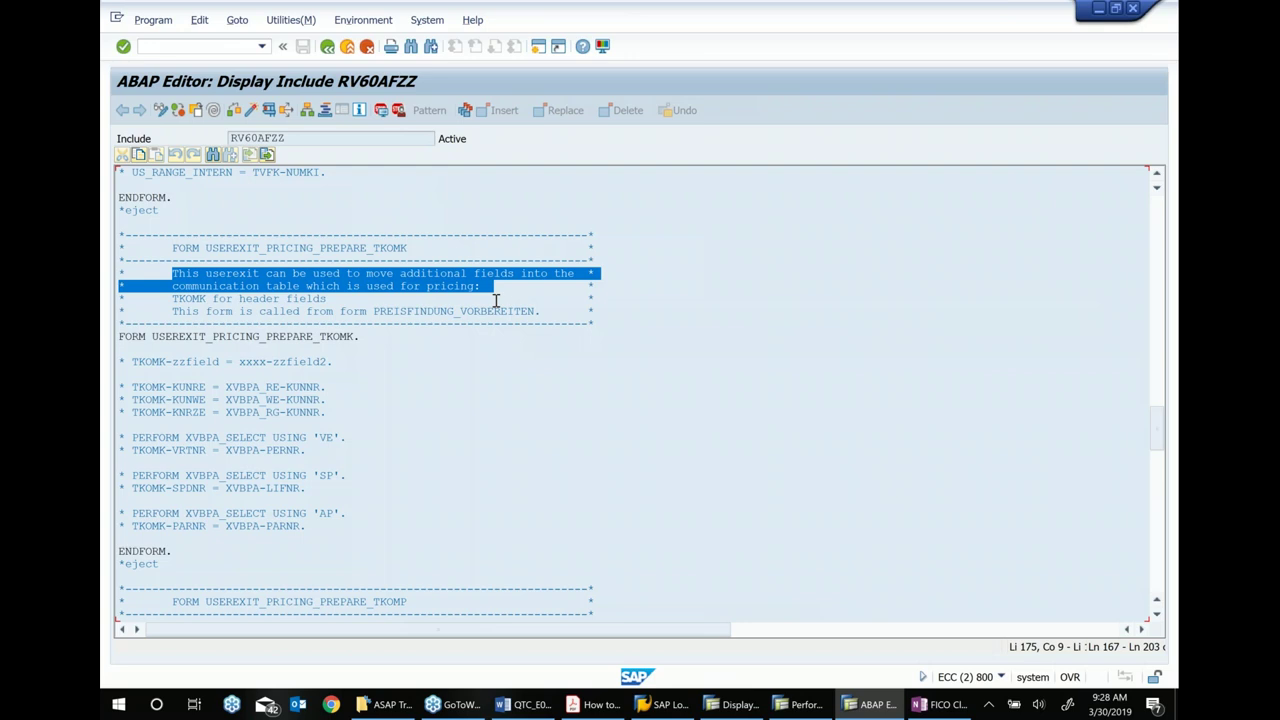
pyautogui.moveTo(139, 336); pyautogui.dragTo(353, 337)
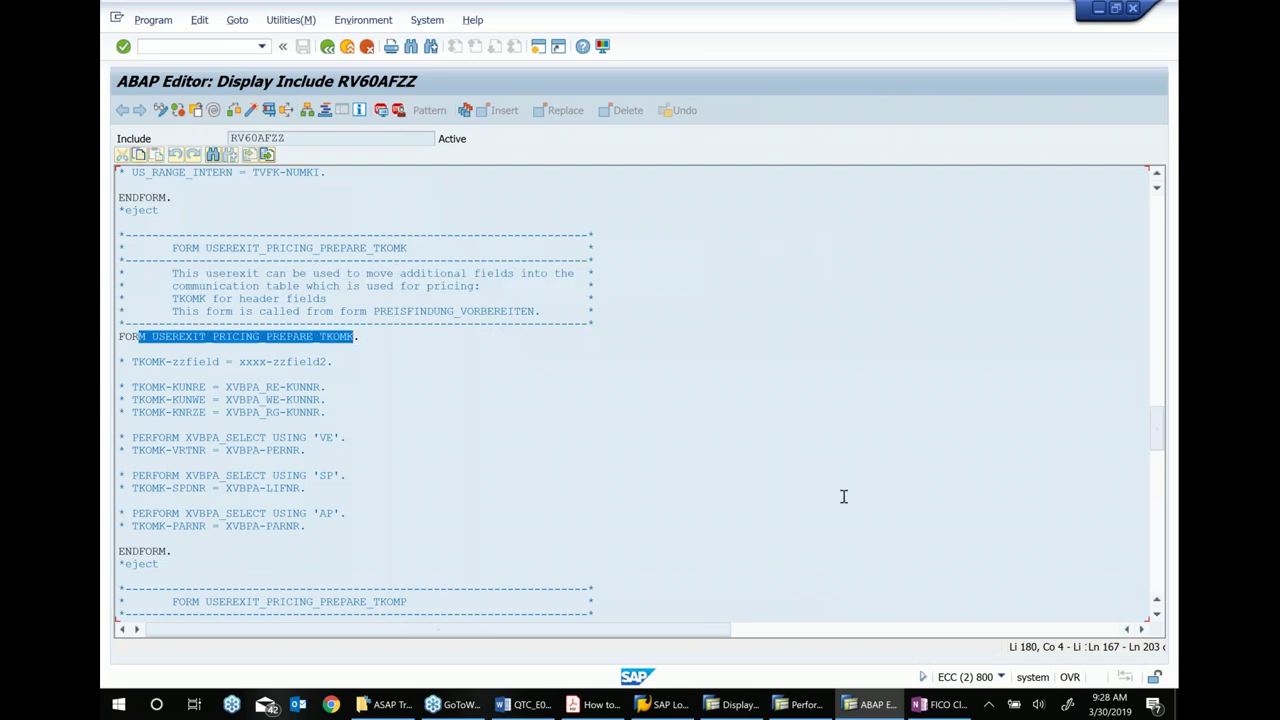
# - Highlight the commented sample code between FORM and ENDFORM of USEREXIT_PRICING_PREPARE_TKOMK, and view the TKOMP form that follows
pyautogui.click(310, 526)
pyautogui.moveTo(310, 526); pyautogui.dragTo(120, 440)
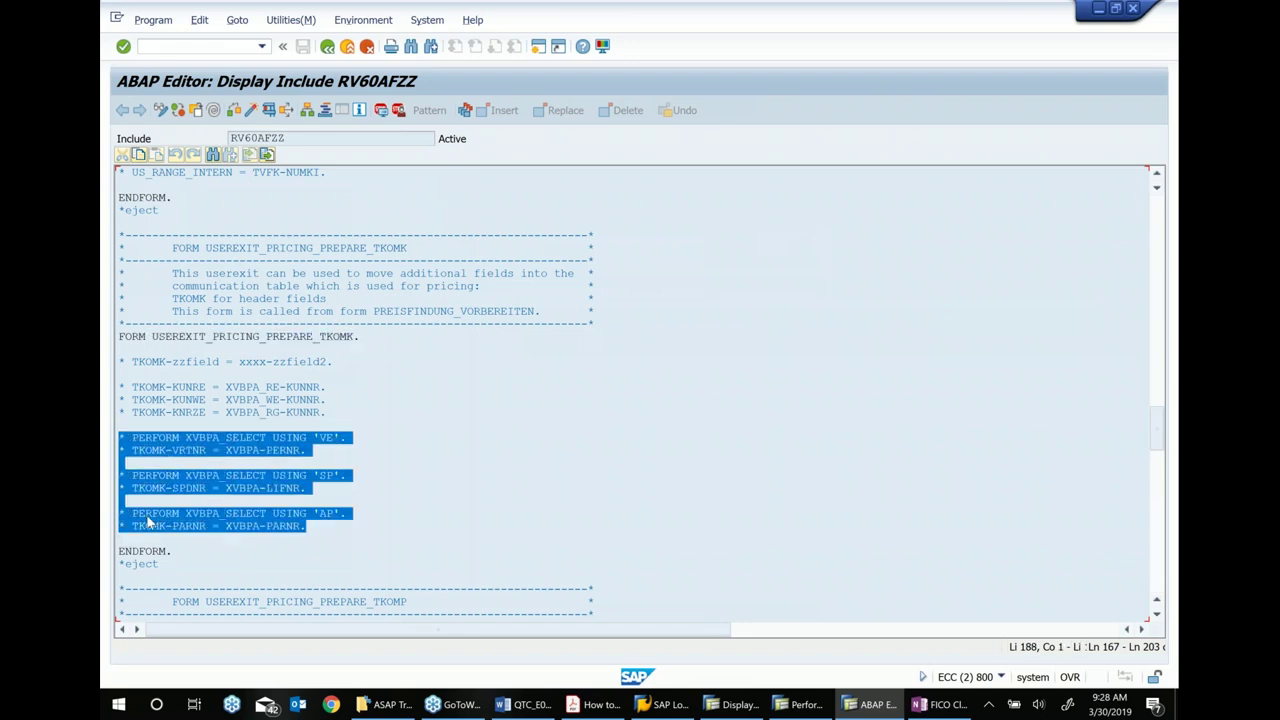
pyautogui.moveTo(147, 337); pyautogui.dragTo(366, 338)
pyautogui.moveTo(180, 552); pyautogui.dragTo(112, 551)
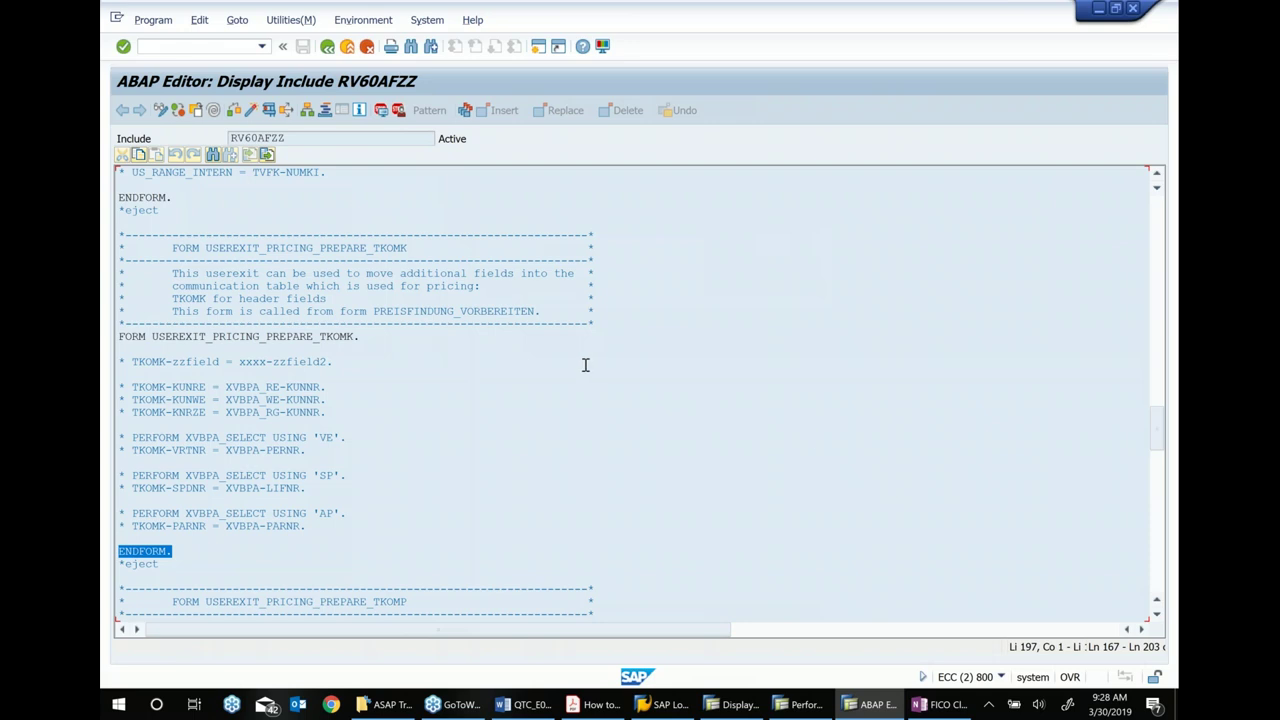
pyautogui.click(155, 336)
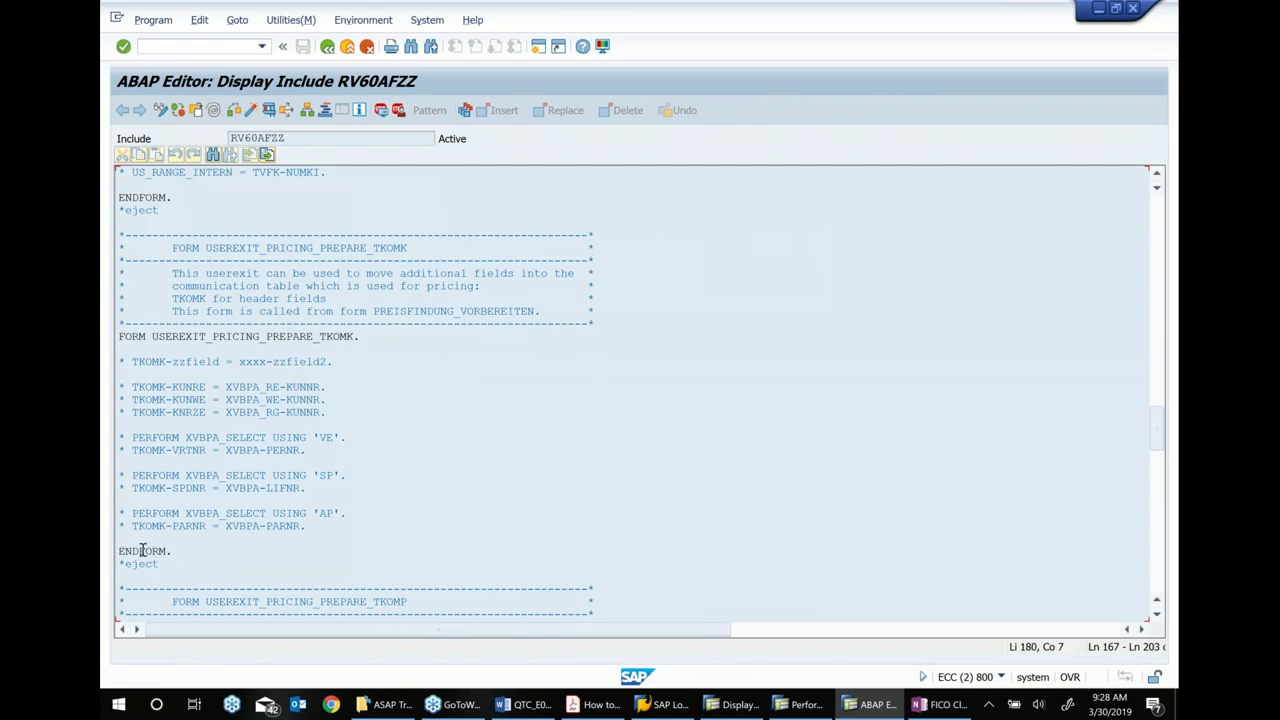
pyautogui.moveTo(340, 526); pyautogui.dragTo(120, 368)
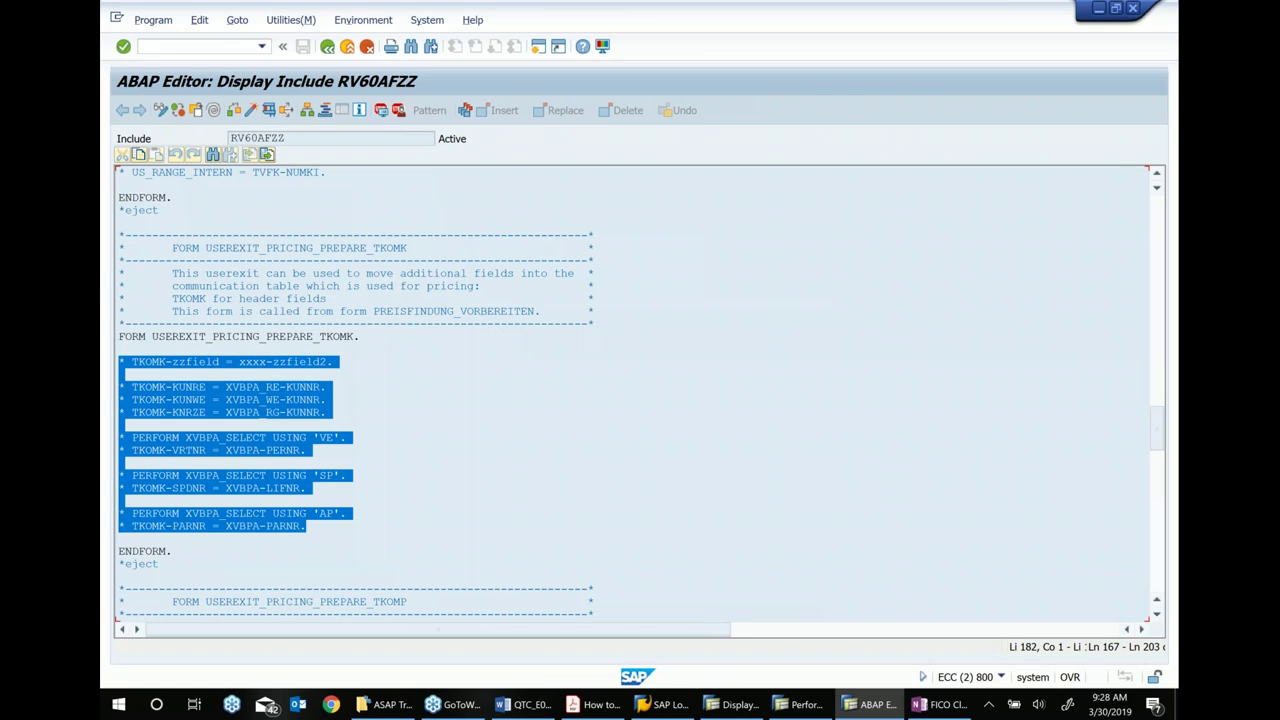
pyautogui.scroll(-7, 394, 429)
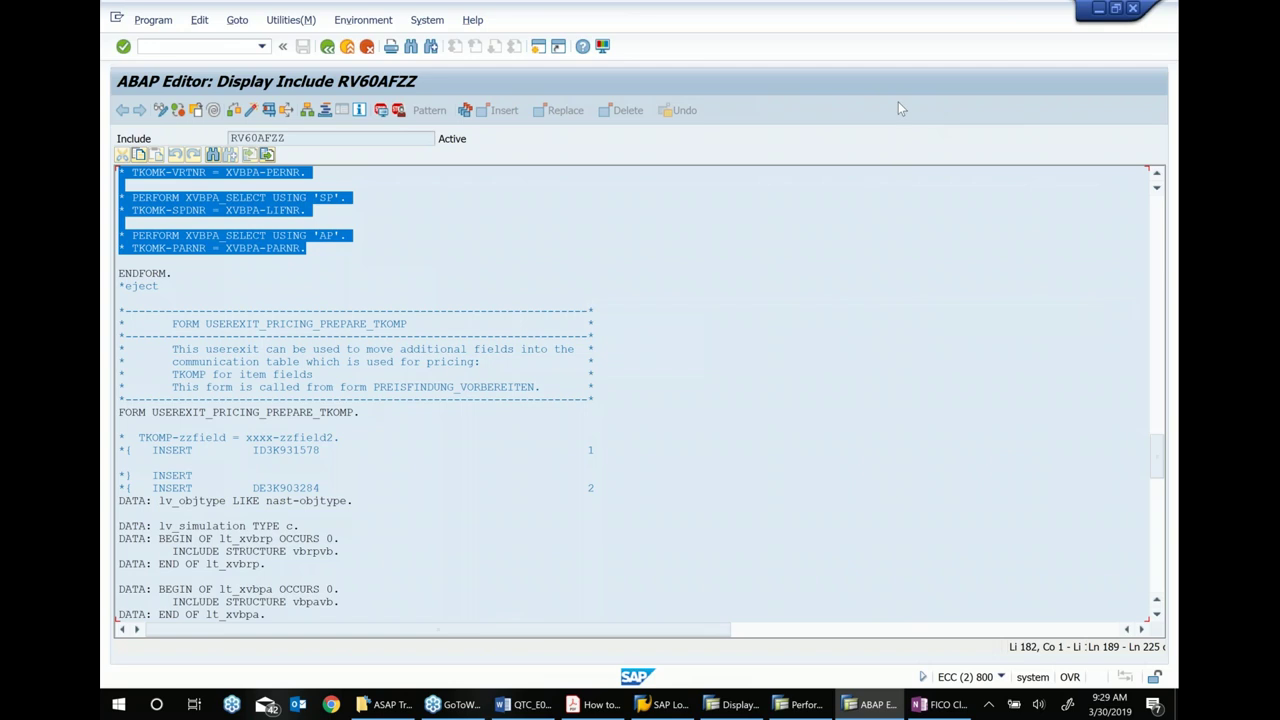
# - Close the billing user exit documentation and switch to the FICO Class notes in OneNote
pyautogui.click(1112, 10)
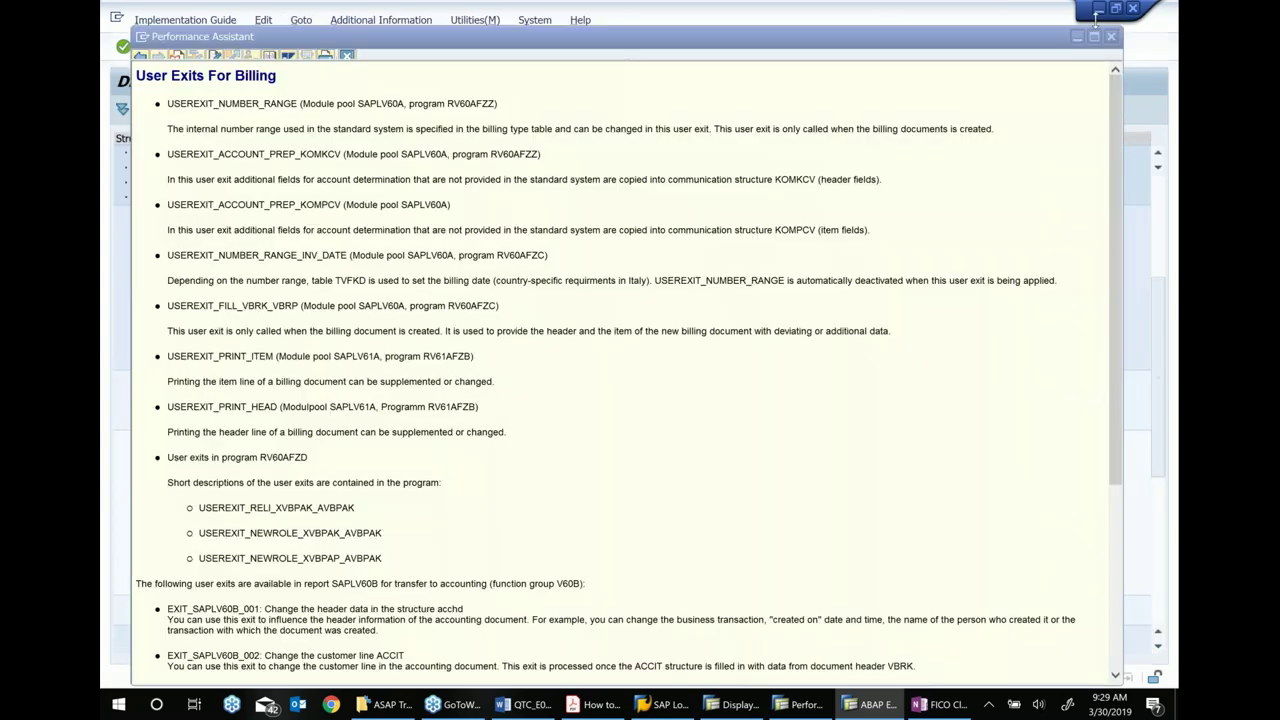
pyautogui.click(1111, 36)
pyautogui.hotkey('alt', 'Tab')
pyautogui.click(1087, 9)
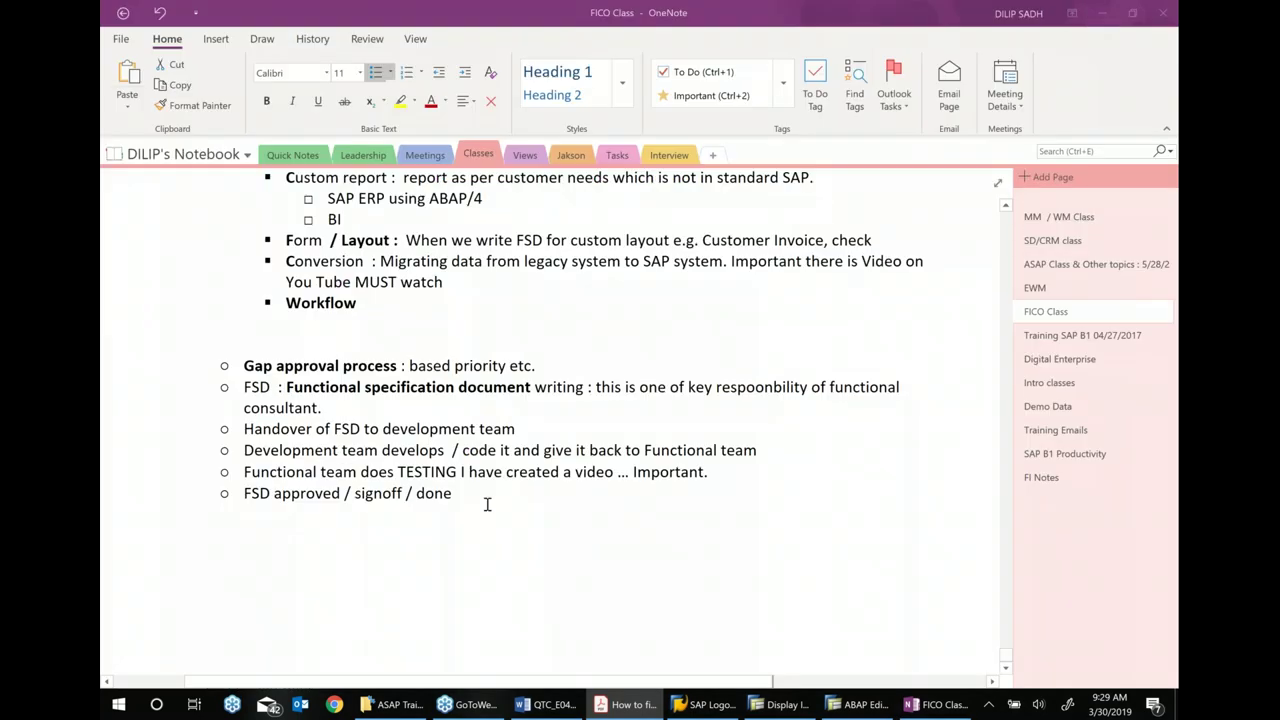
# - Add the separate lines "How FSD written" and "5 mnts break." below the gap process list in the FICO Class notes
pyautogui.click(490, 497)
pyautogui.press('Return')
pyautogui.press('Return')
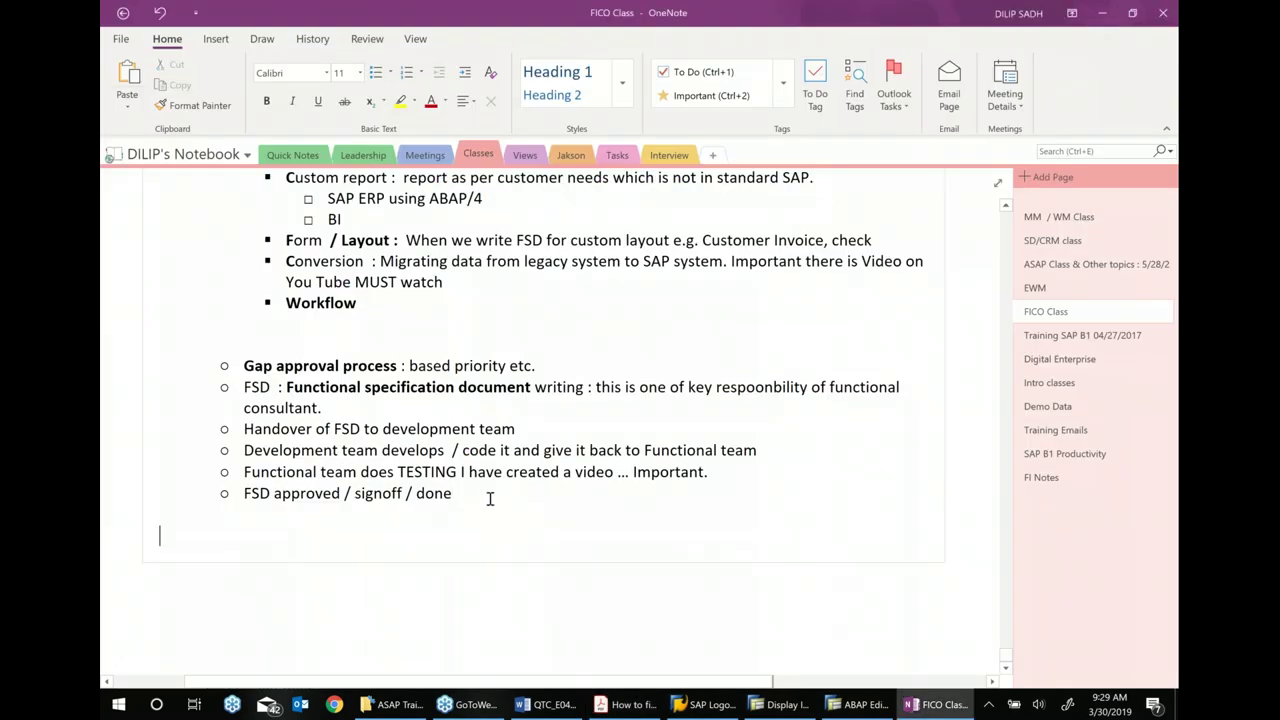
pyautogui.write('how FSD written')
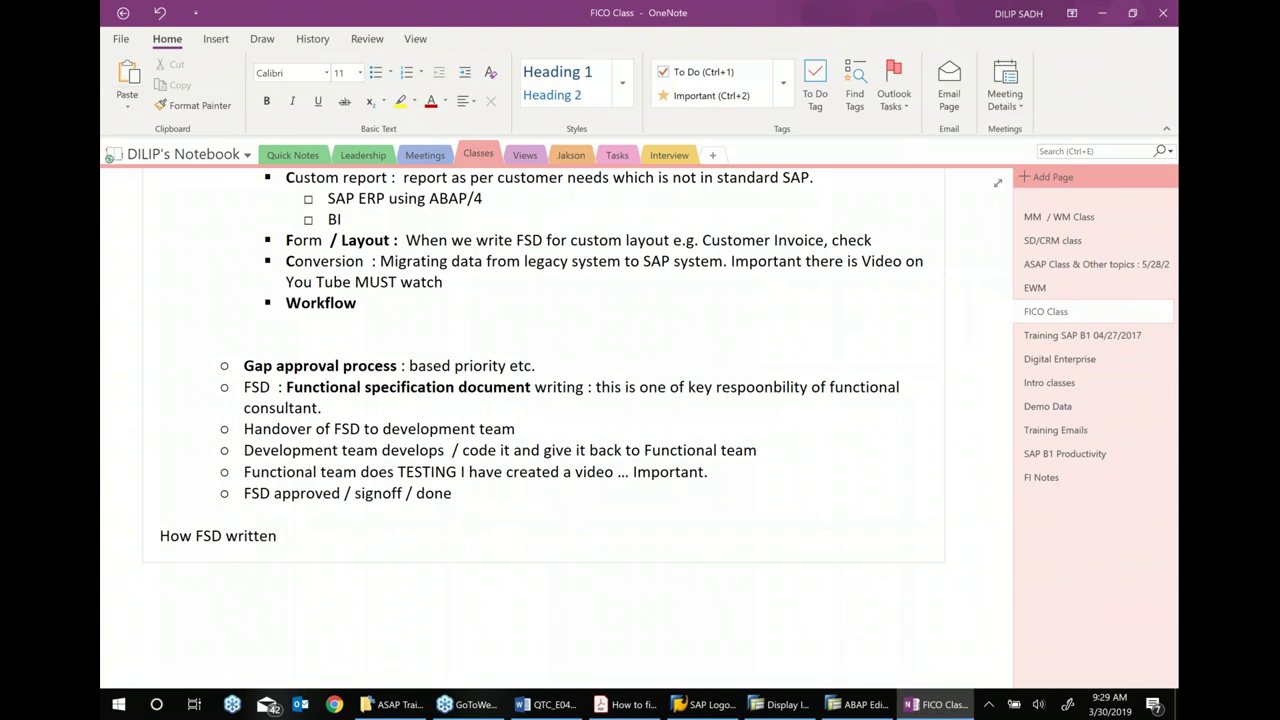
pyautogui.press('Return')
pyautogui.press('Return')
pyautogui.write('5 m')
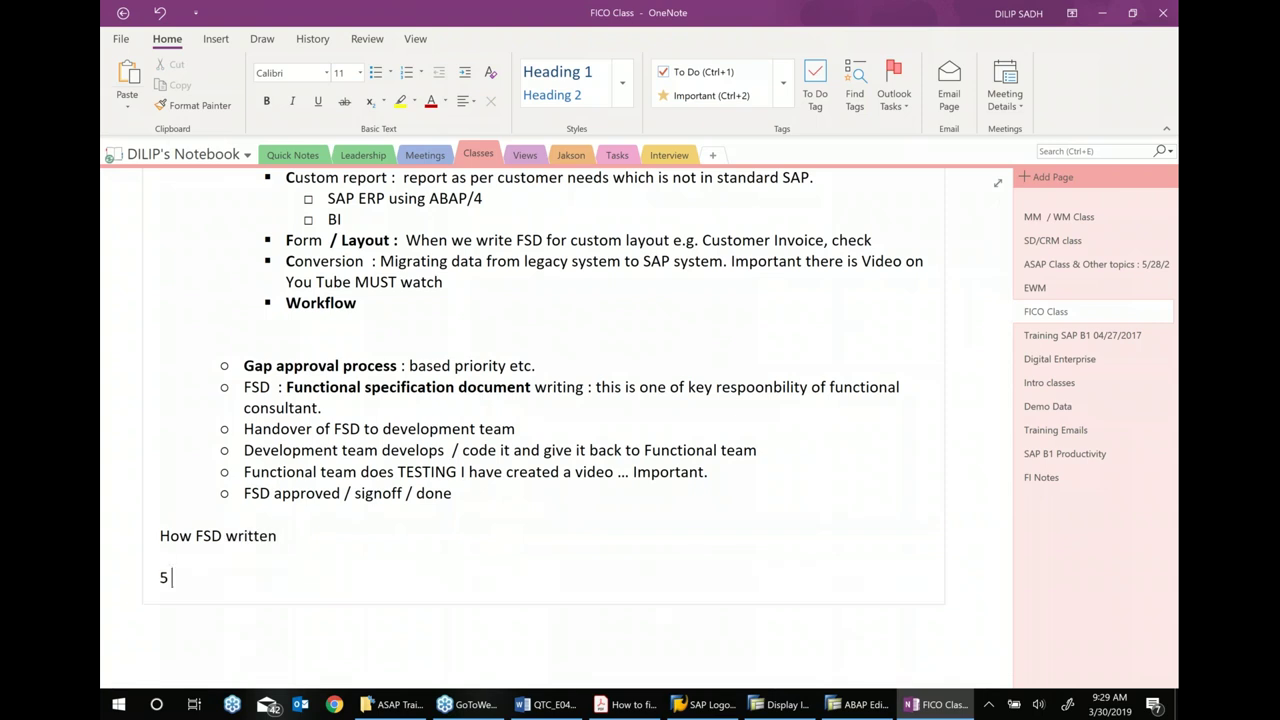
pyautogui.press('BackSpace')
pyautogui.write('nts break.')
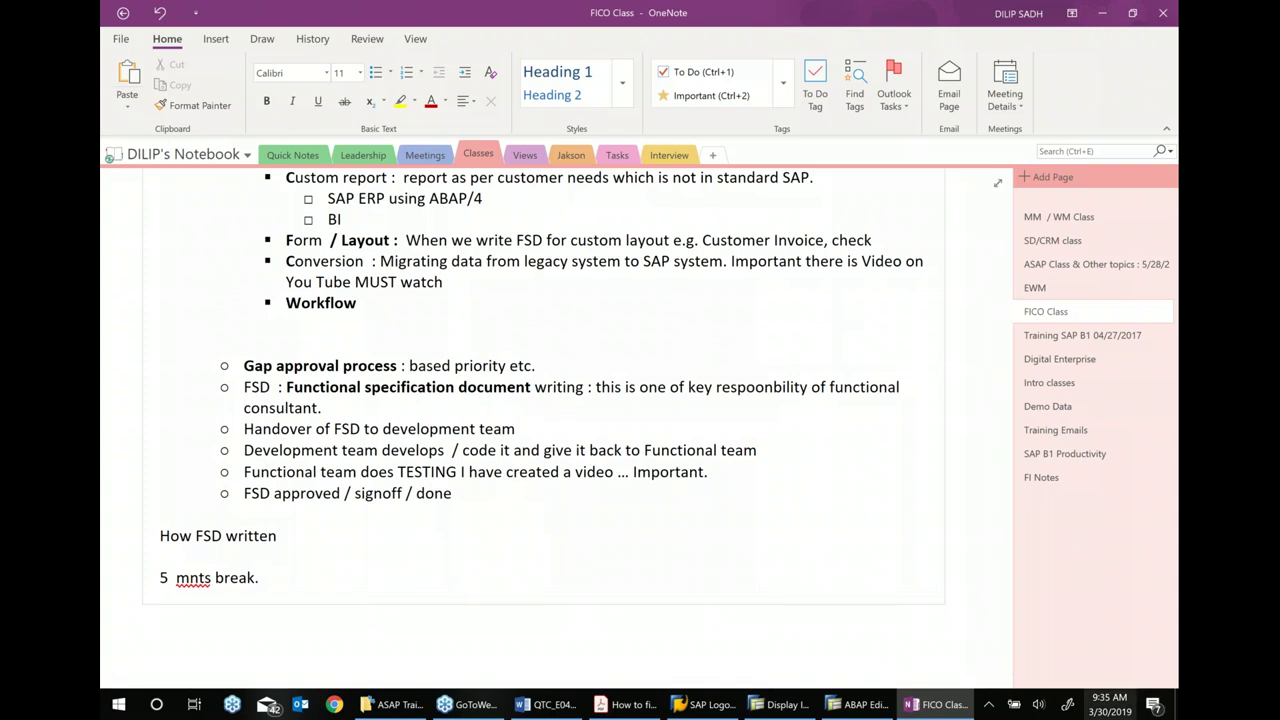
# - Switch to the How to find Userexits PDF and highlight the full Business Scenario paragraph under Method 2 (Function Module Exit)
pyautogui.click(1103, 22)
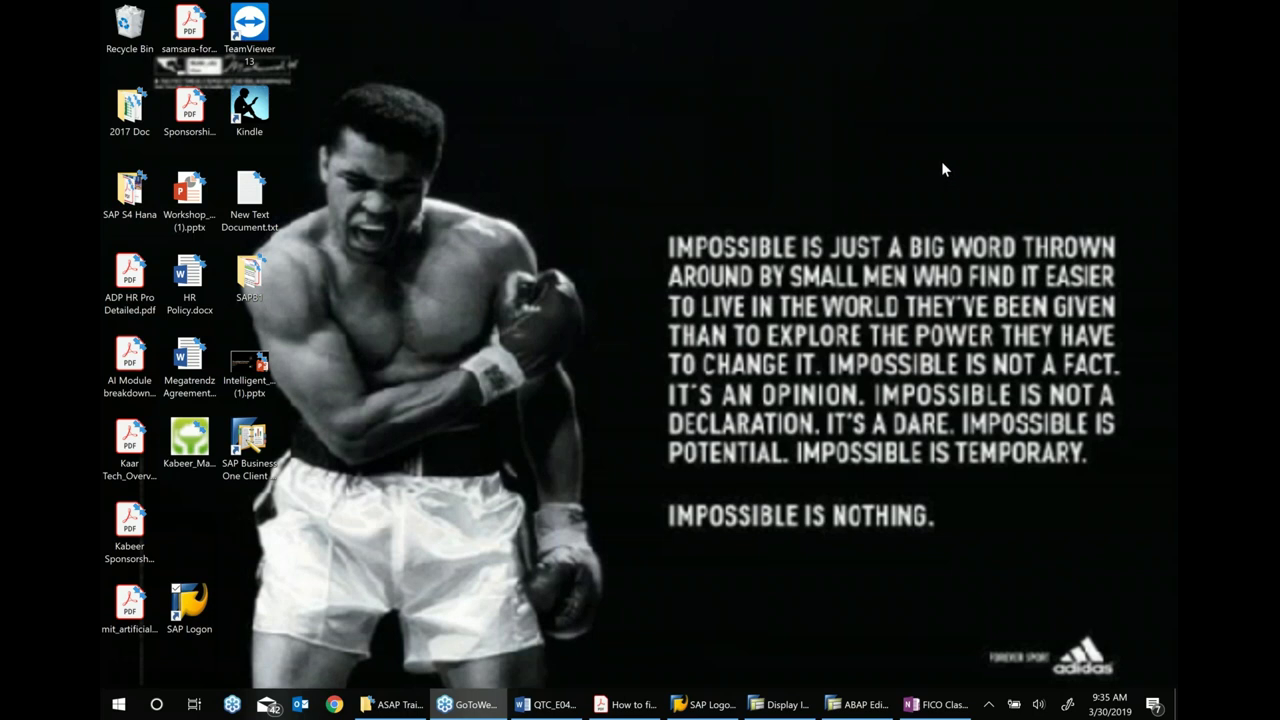
pyautogui.click(640, 704)
pyautogui.scroll(-6, 646, 420)
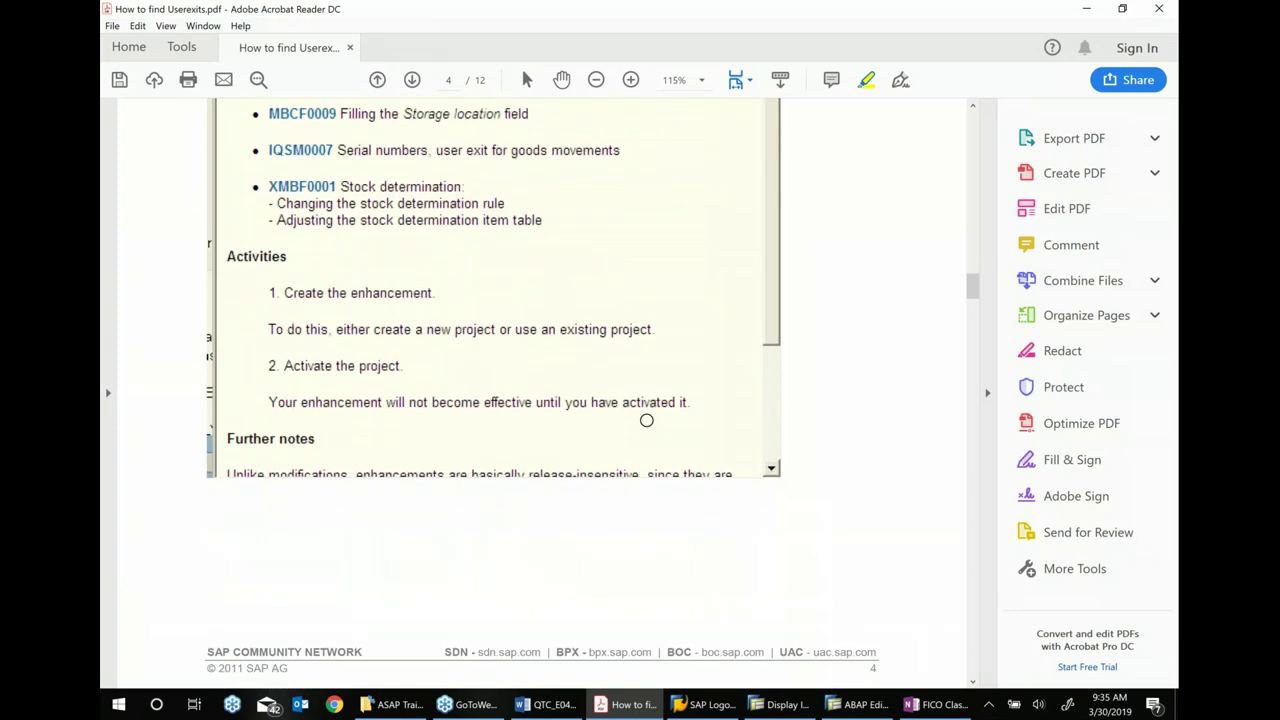
pyautogui.scroll(-5, 646, 420)
pyautogui.scroll(-3, 542, 393)
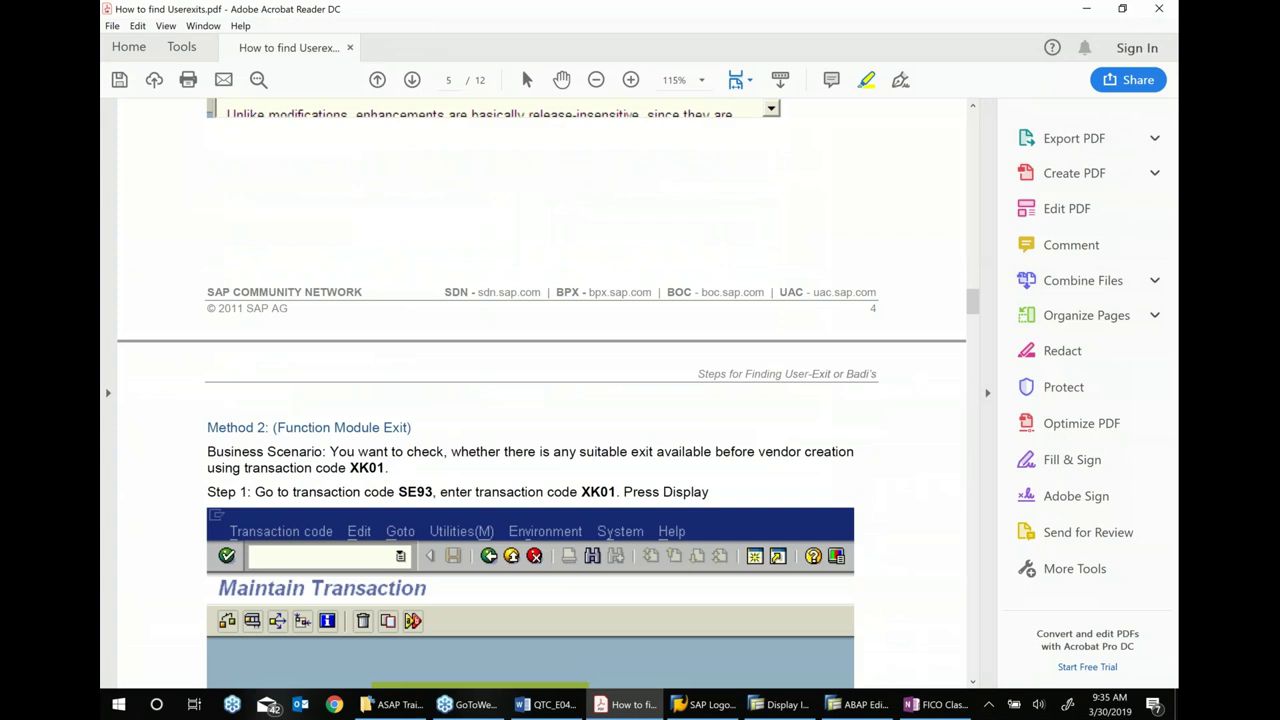
pyautogui.scroll(-2, 542, 394)
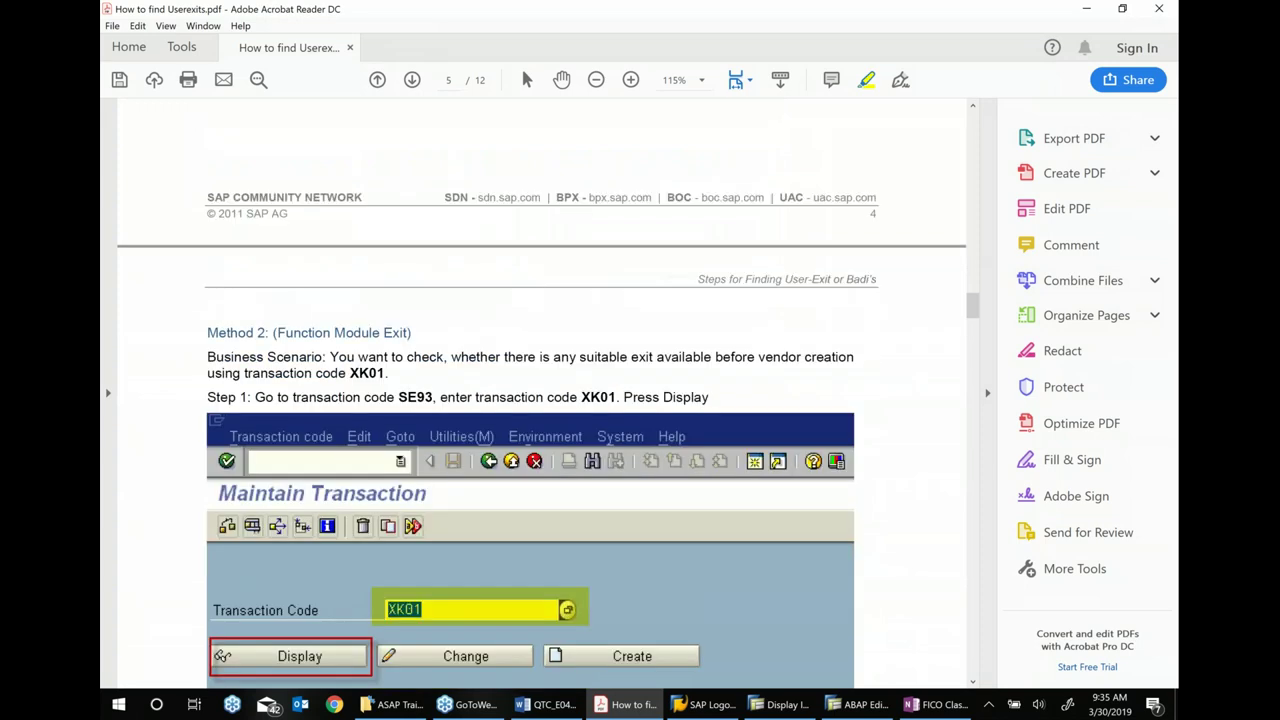
pyautogui.scroll(-2, 542, 394)
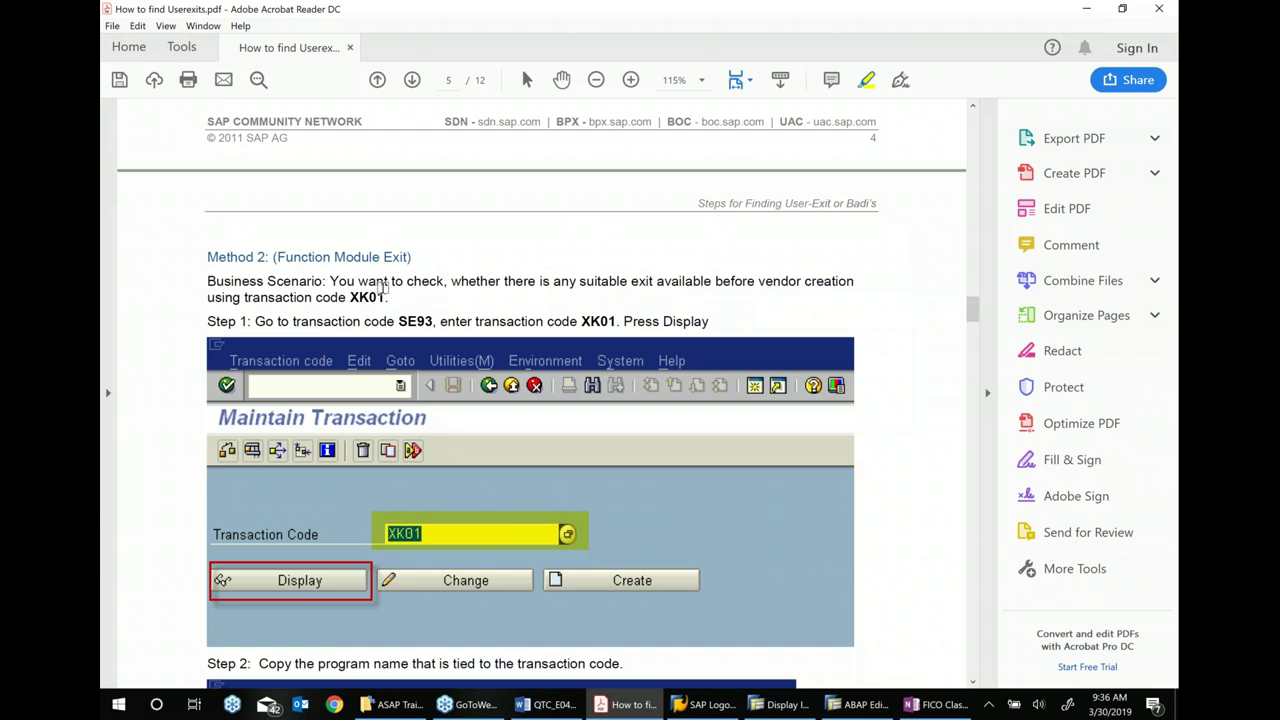
pyautogui.moveTo(206, 280); pyautogui.dragTo(386, 298)
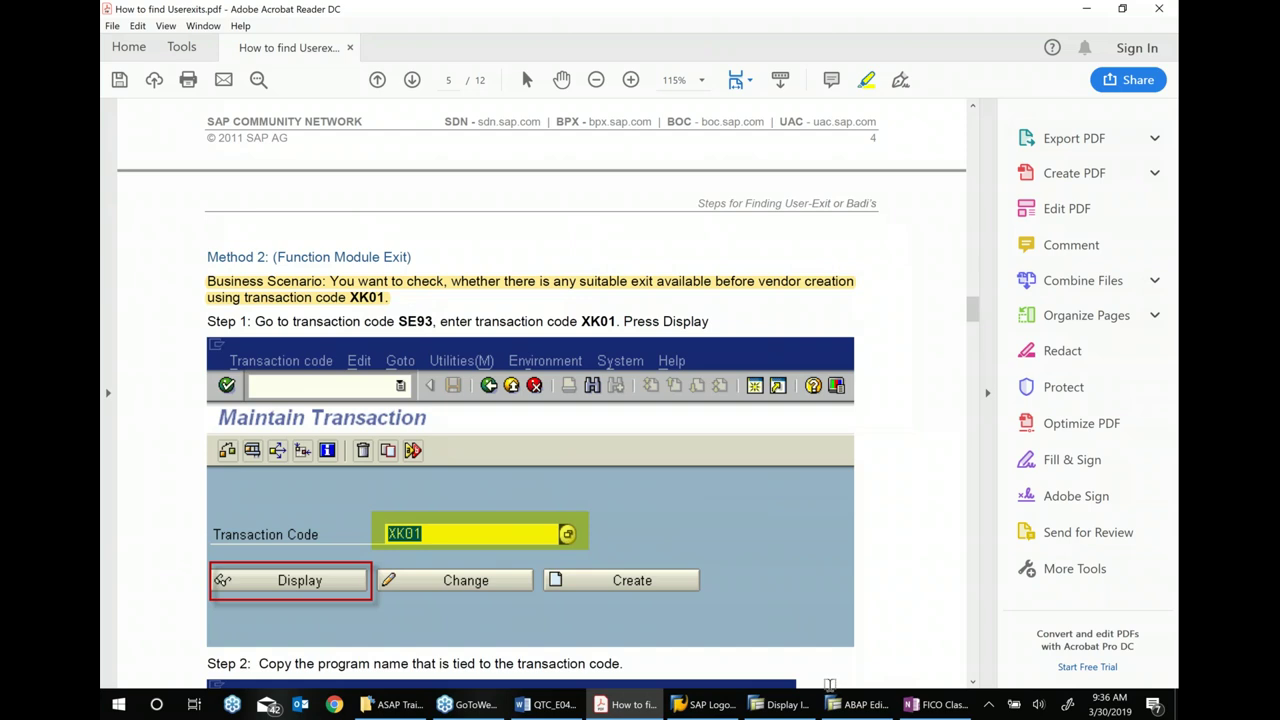
# - Switch to the SAP ABAP Editor session, go to transaction SE93 and enter xk01 as the transaction code
pyautogui.click(785, 706)
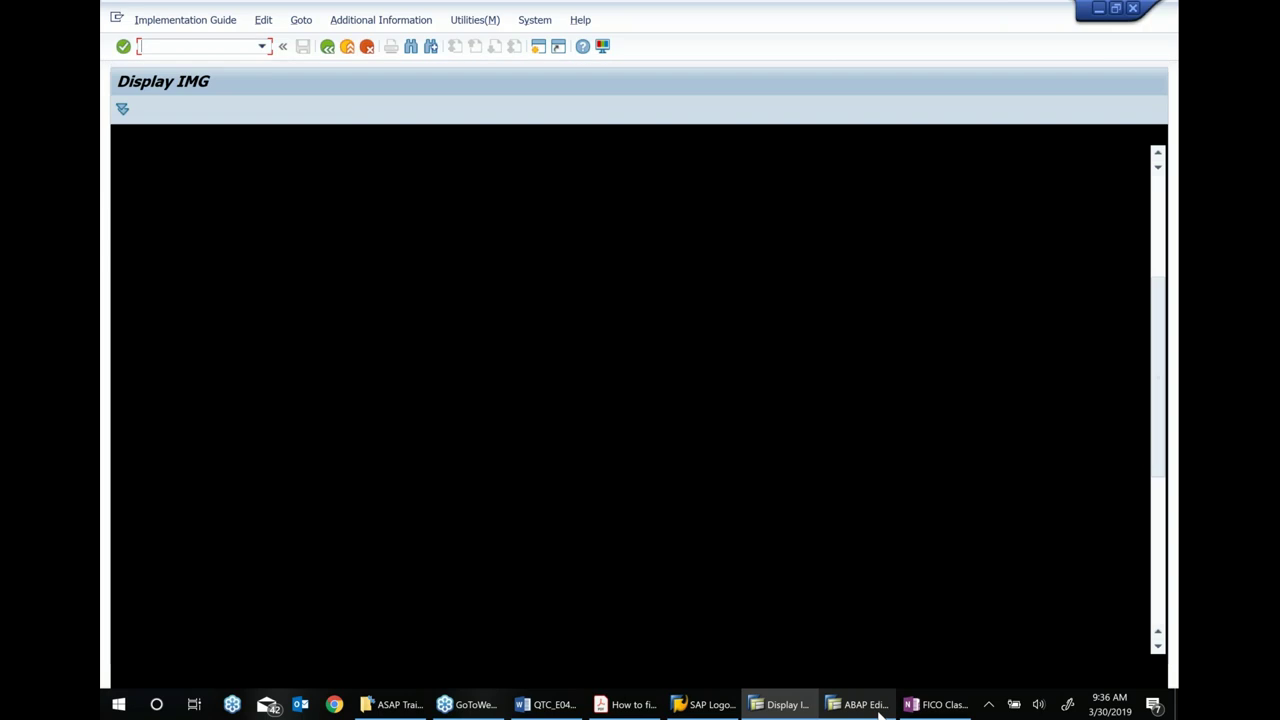
pyautogui.click(858, 704)
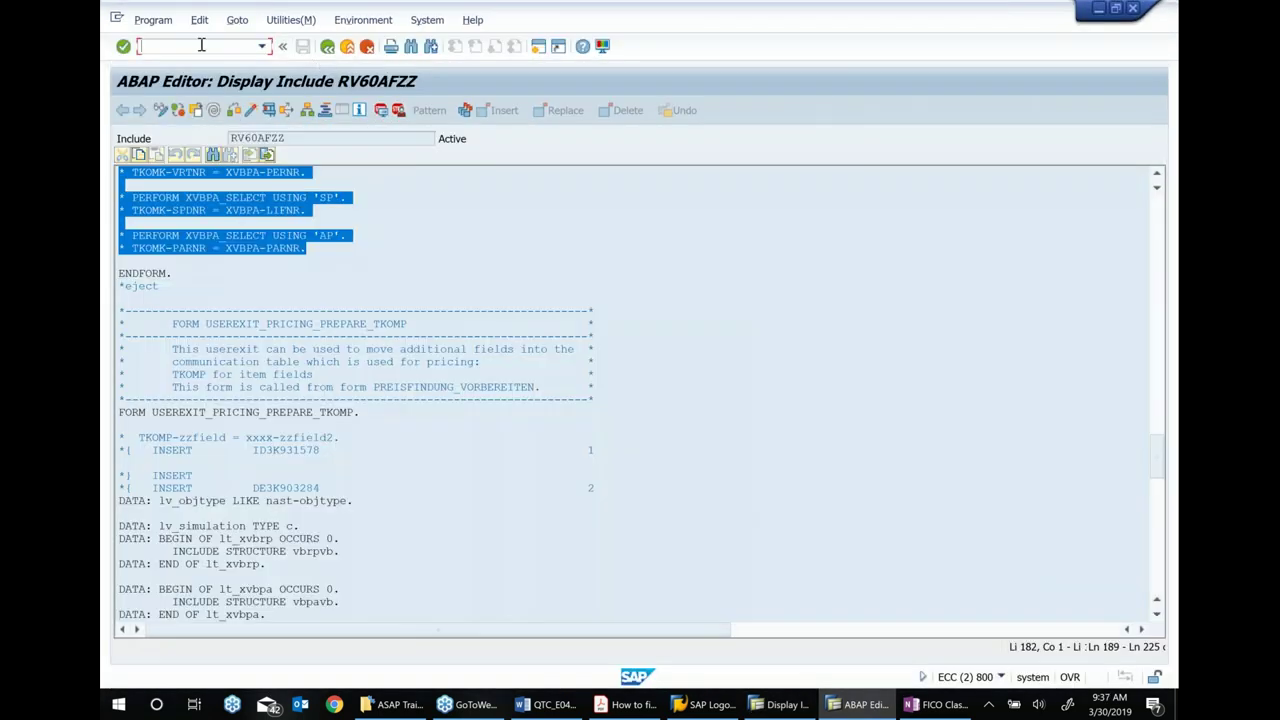
pyautogui.write('/nse93')
pyautogui.press('Return')
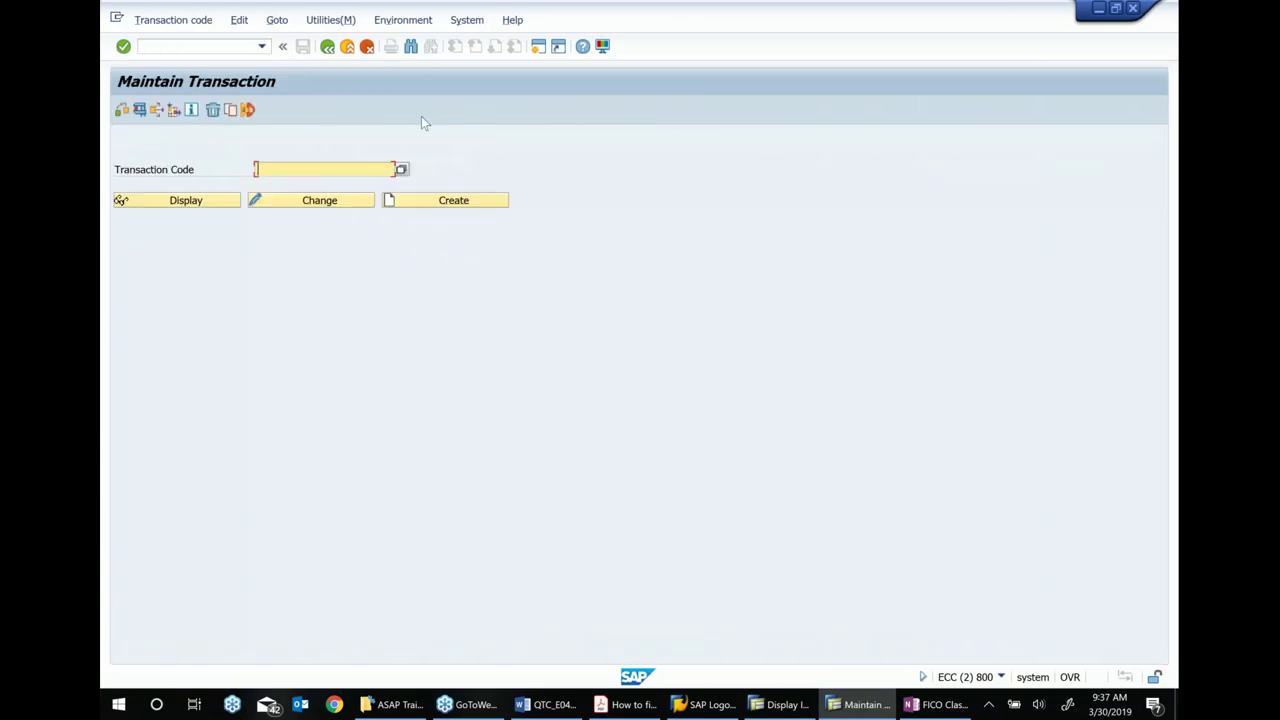
pyautogui.write('xk')
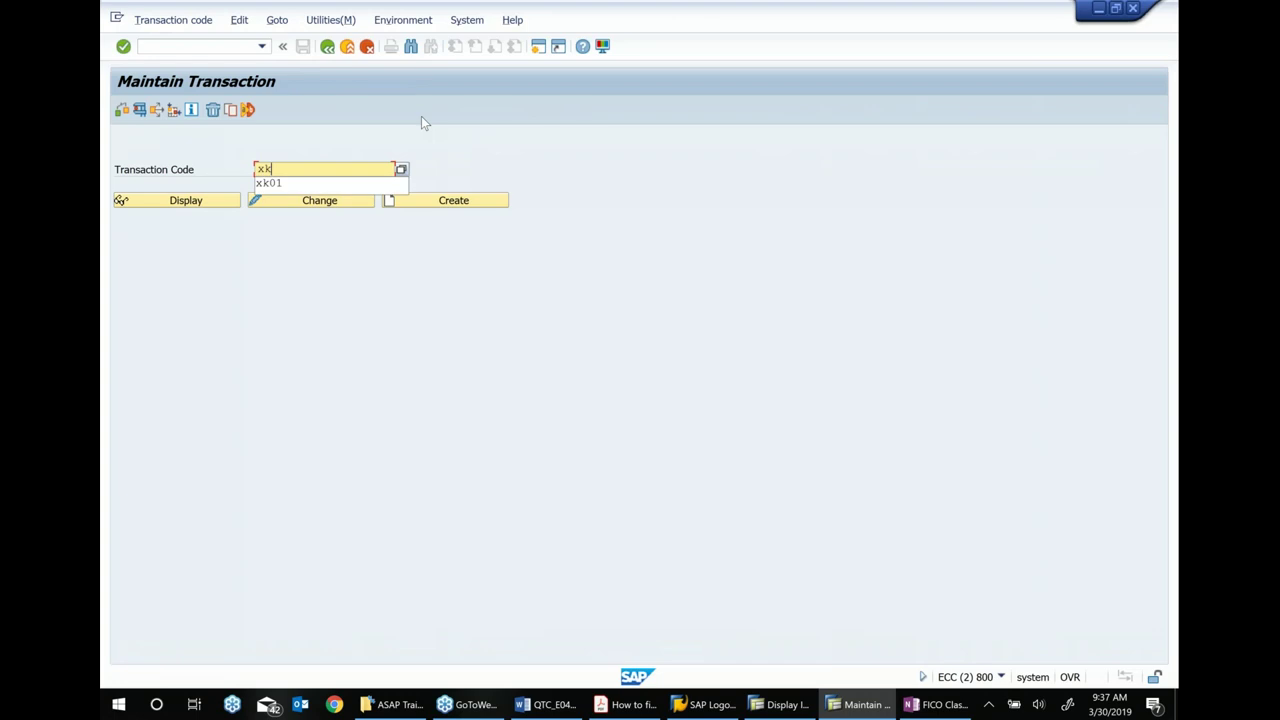
pyautogui.press('Down')
pyautogui.press('Return')
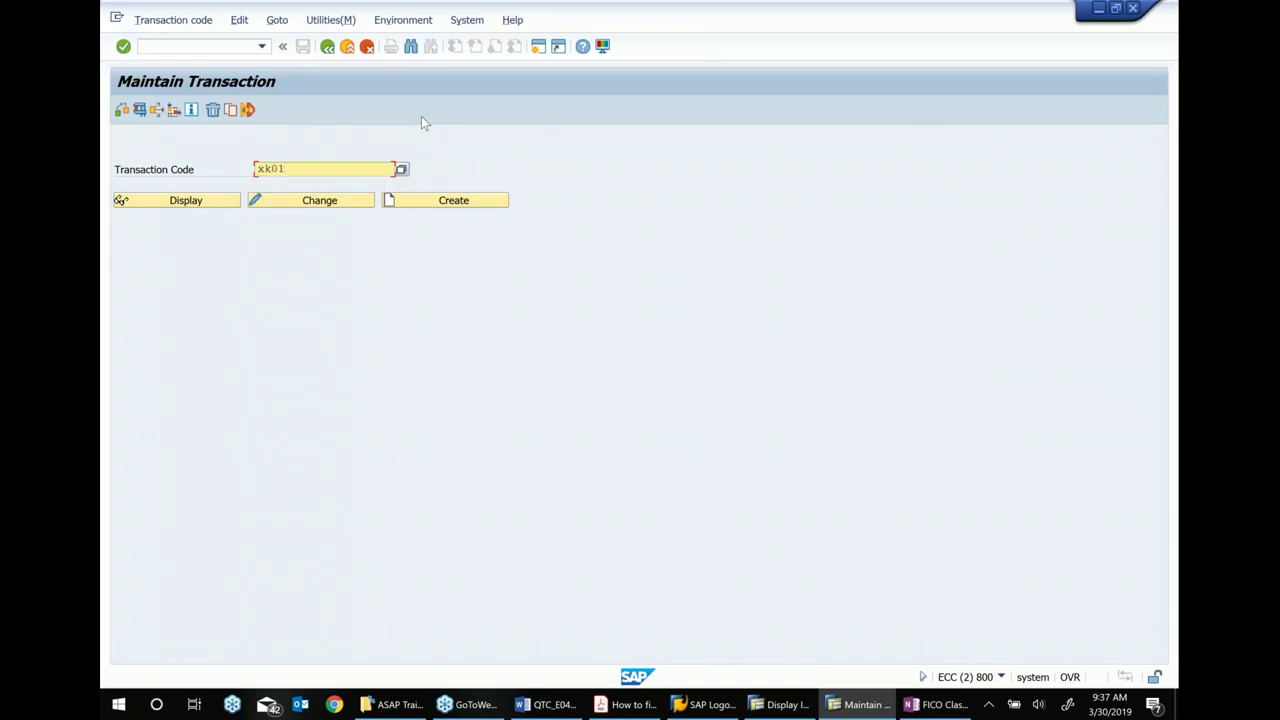
# - Return to the user exit PDF and highlight "the program name that is tied to the transaction code." in Step 2 of Method 2
pyautogui.click(938, 704)
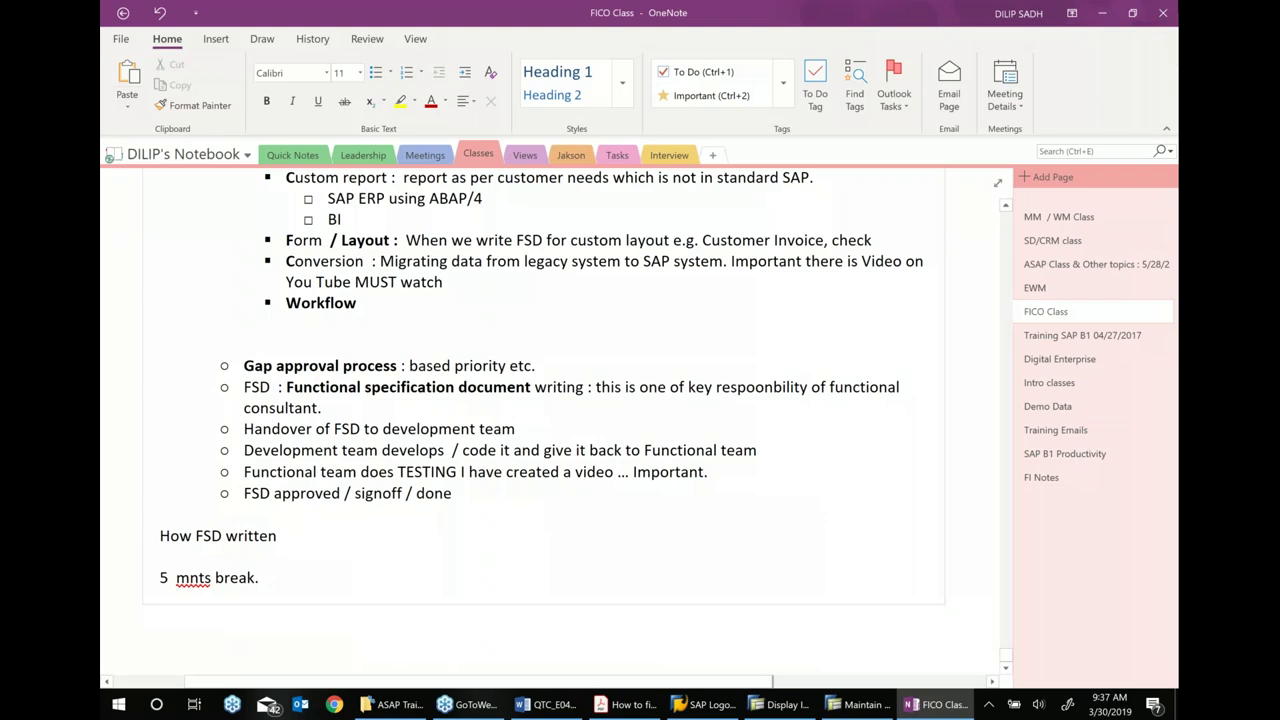
pyautogui.click(627, 704)
pyautogui.scroll(-3, 490, 480)
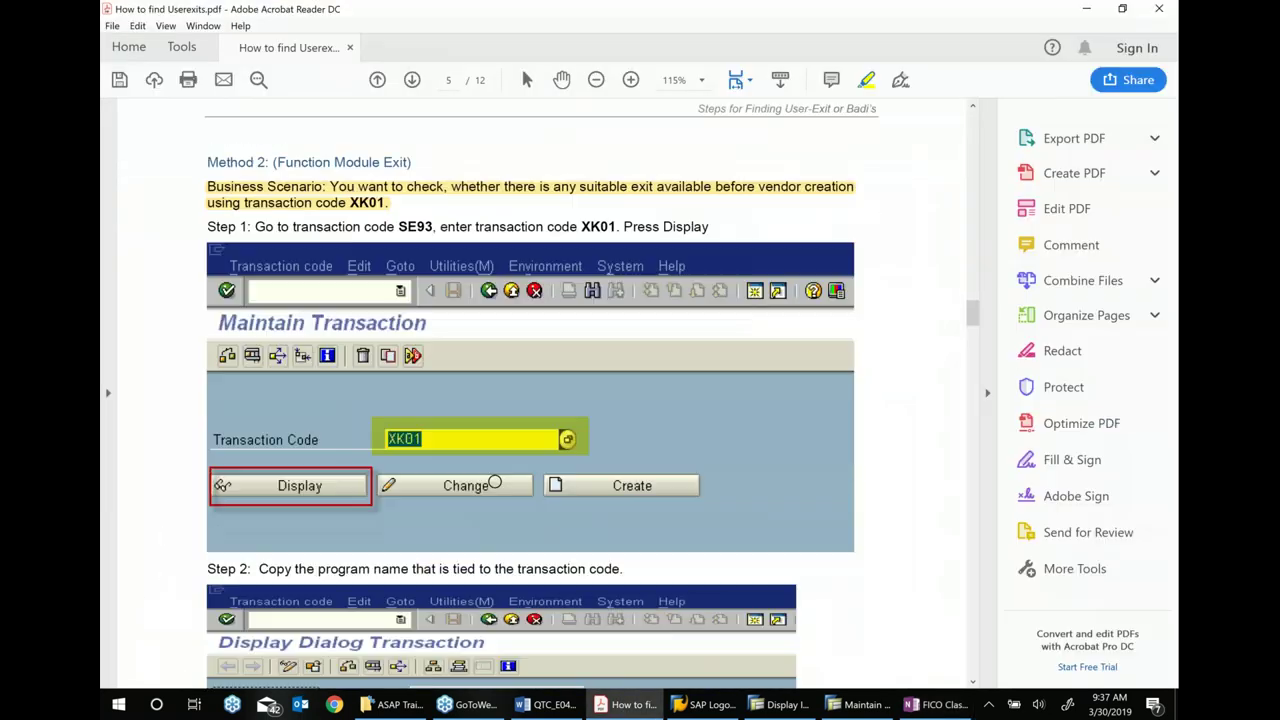
pyautogui.scroll(-1, 500, 316)
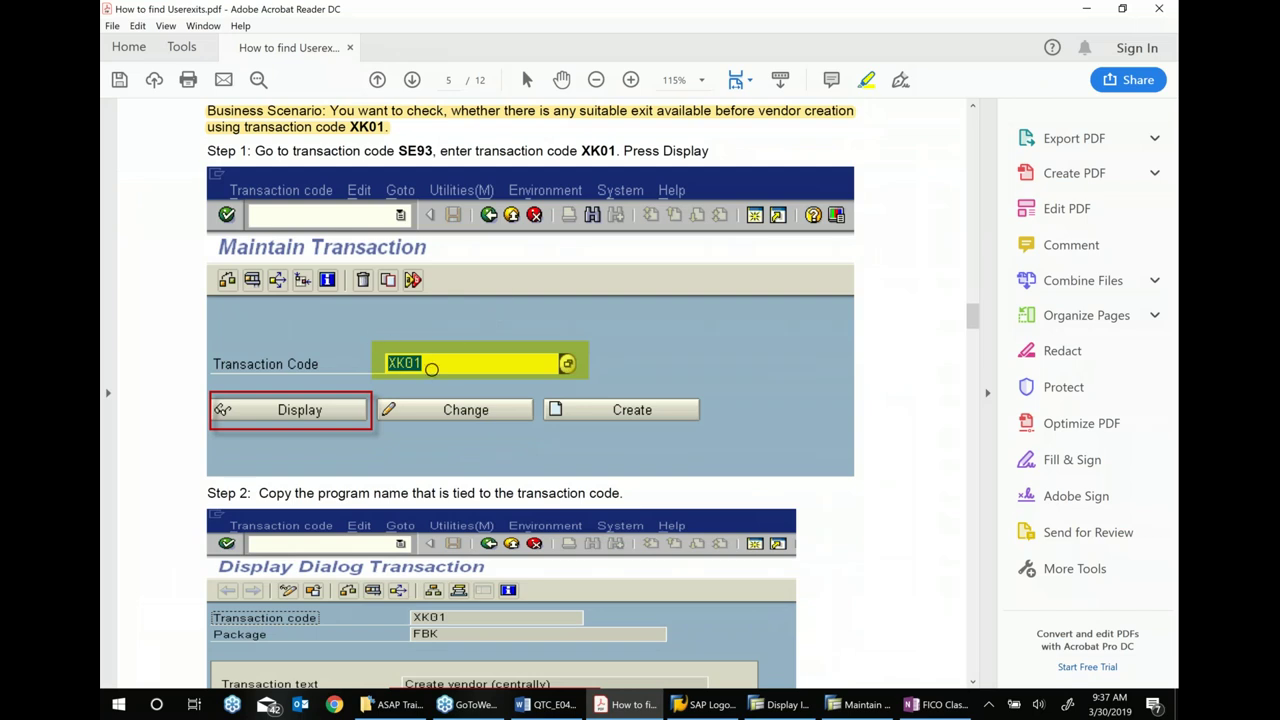
pyautogui.scroll(-1, 631, 381)
pyautogui.scroll(-3, 631, 381)
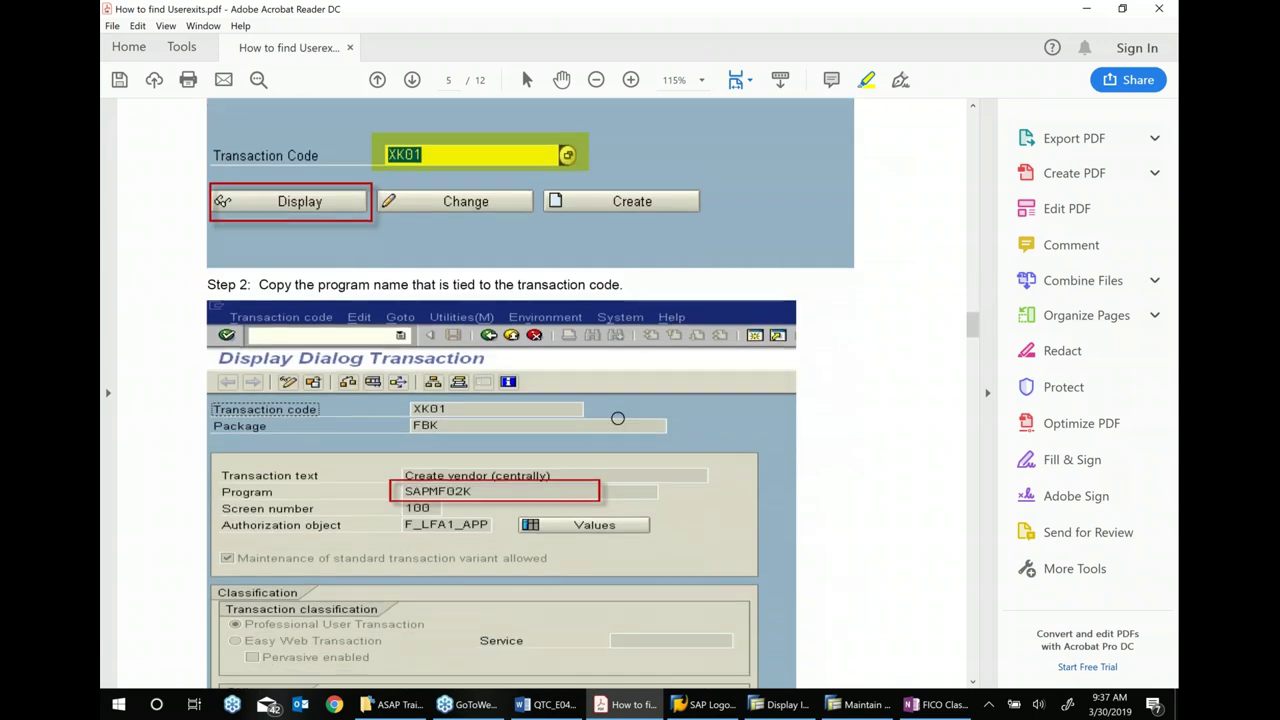
pyautogui.scroll(-1, 617, 418)
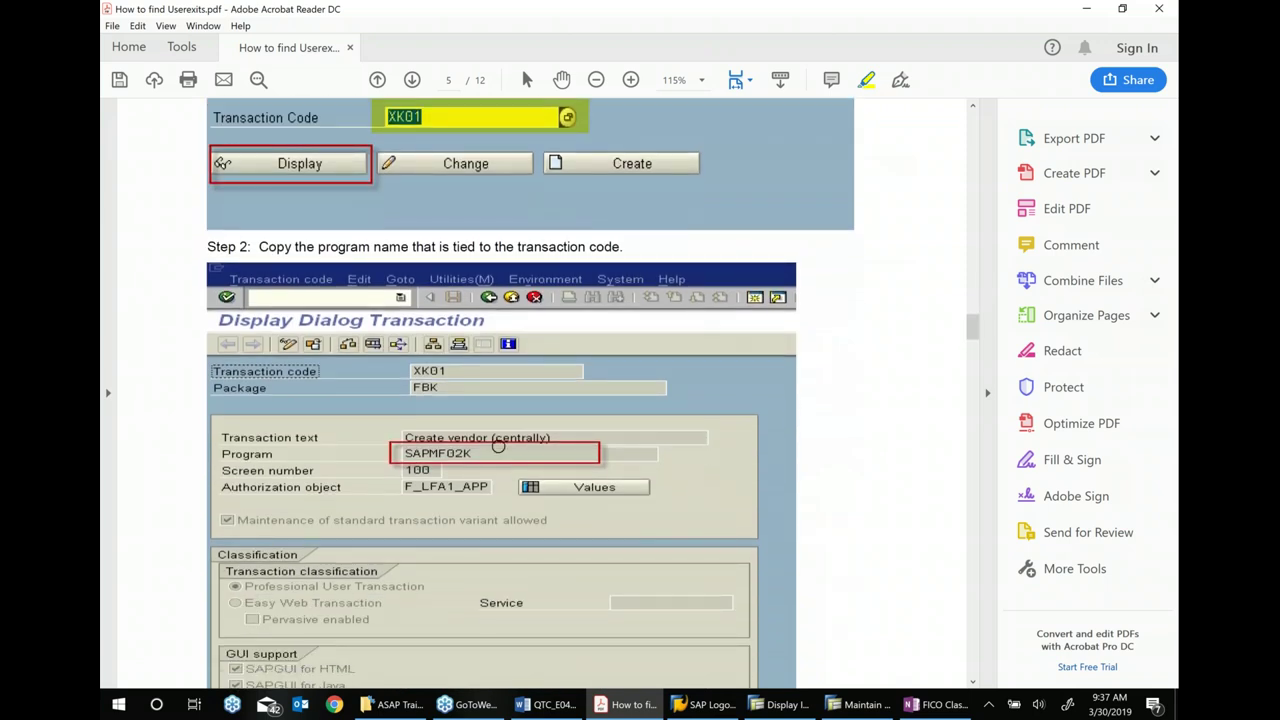
pyautogui.moveTo(289, 248); pyautogui.dragTo(622, 247)
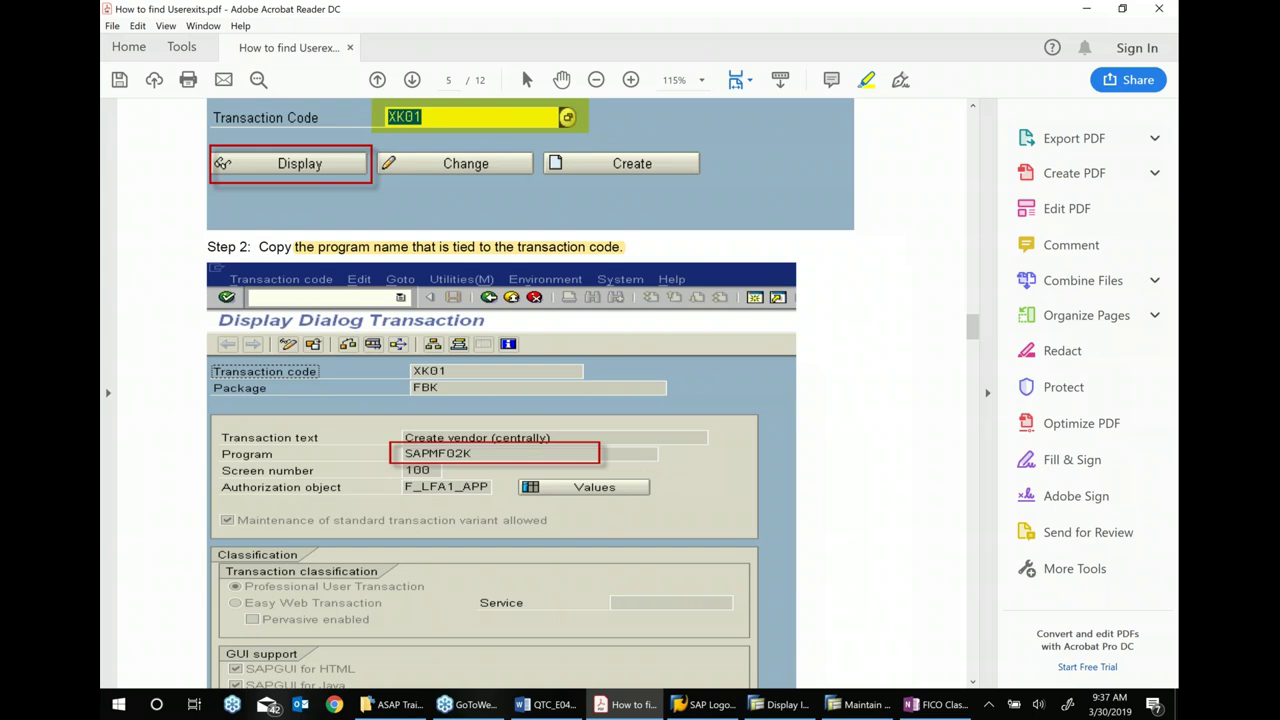
# - Close the Display IMG window in SAP, and display transaction XK01 in the other session to inspect its program name
pyautogui.click(782, 704)
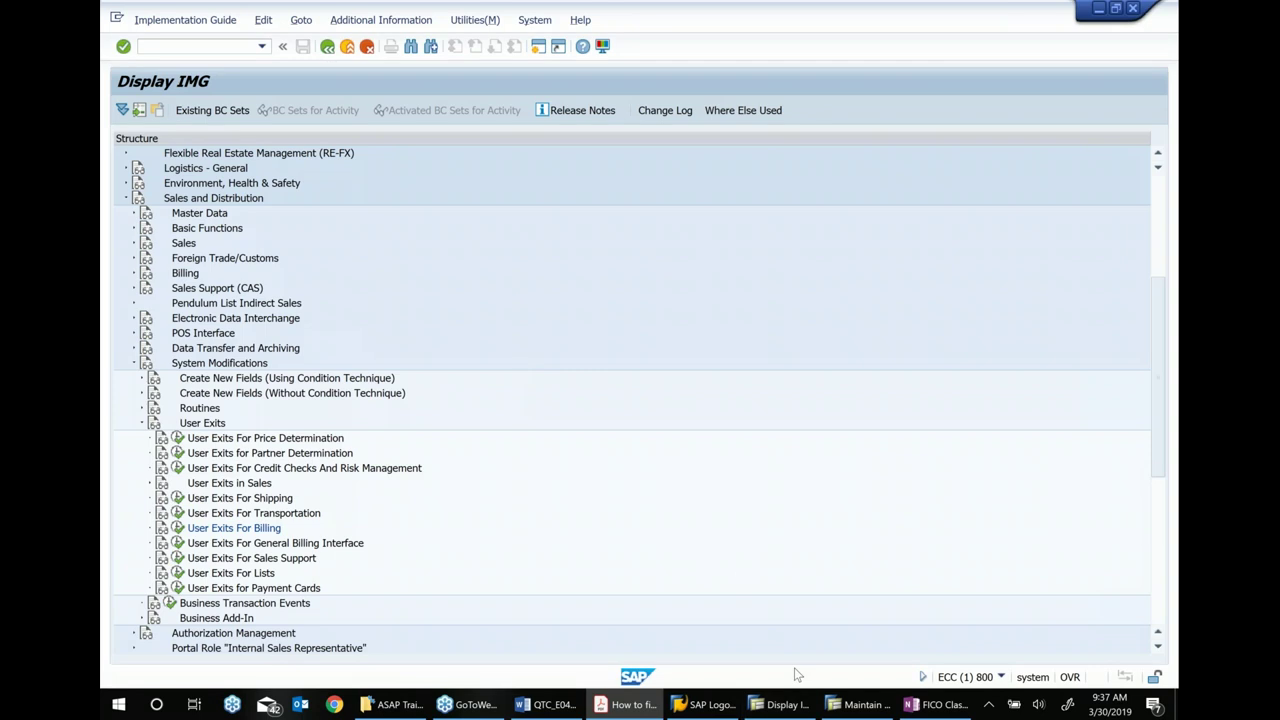
pyautogui.click(1098, 8)
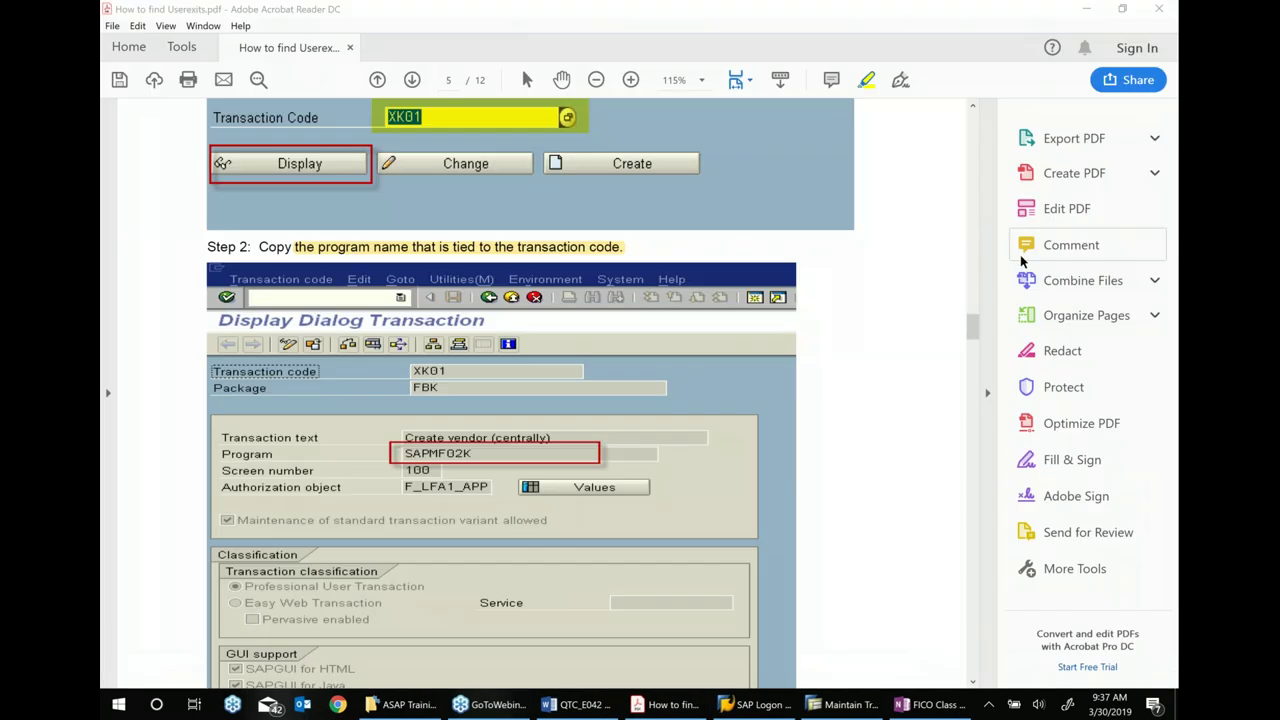
pyautogui.click(843, 704)
pyautogui.click(185, 200)
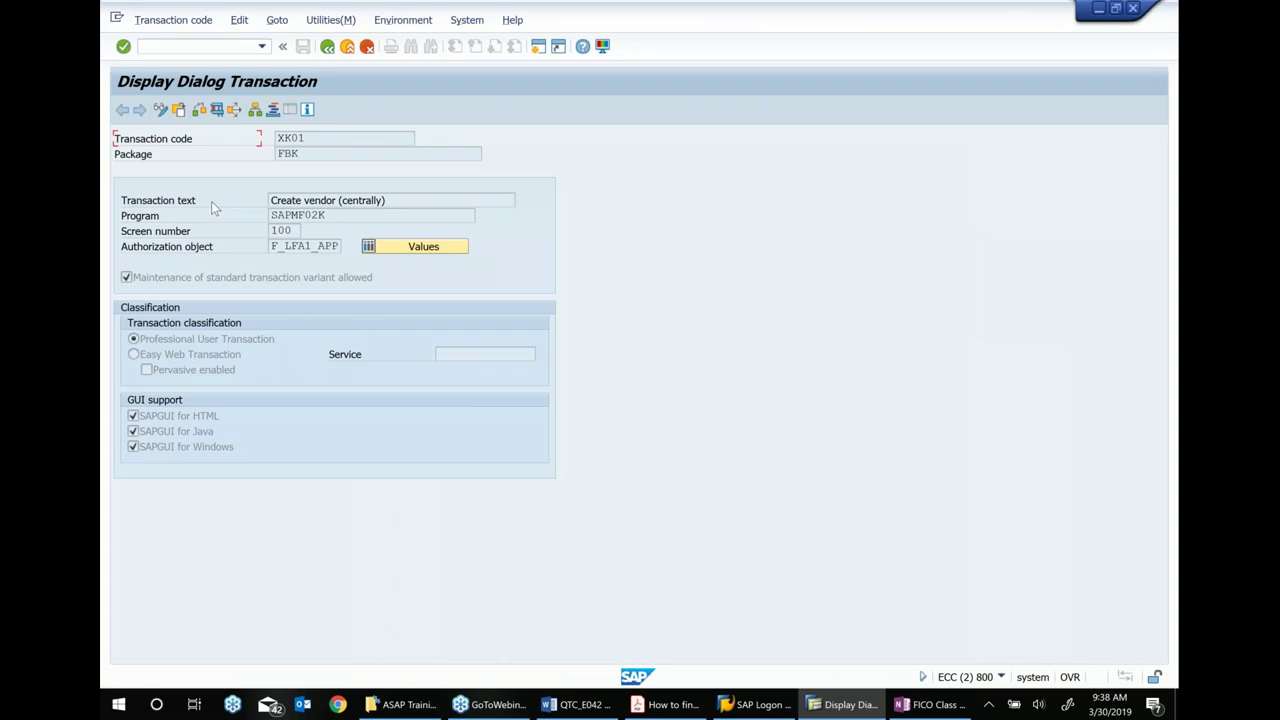
pyautogui.moveTo(331, 214); pyautogui.dragTo(240, 210)
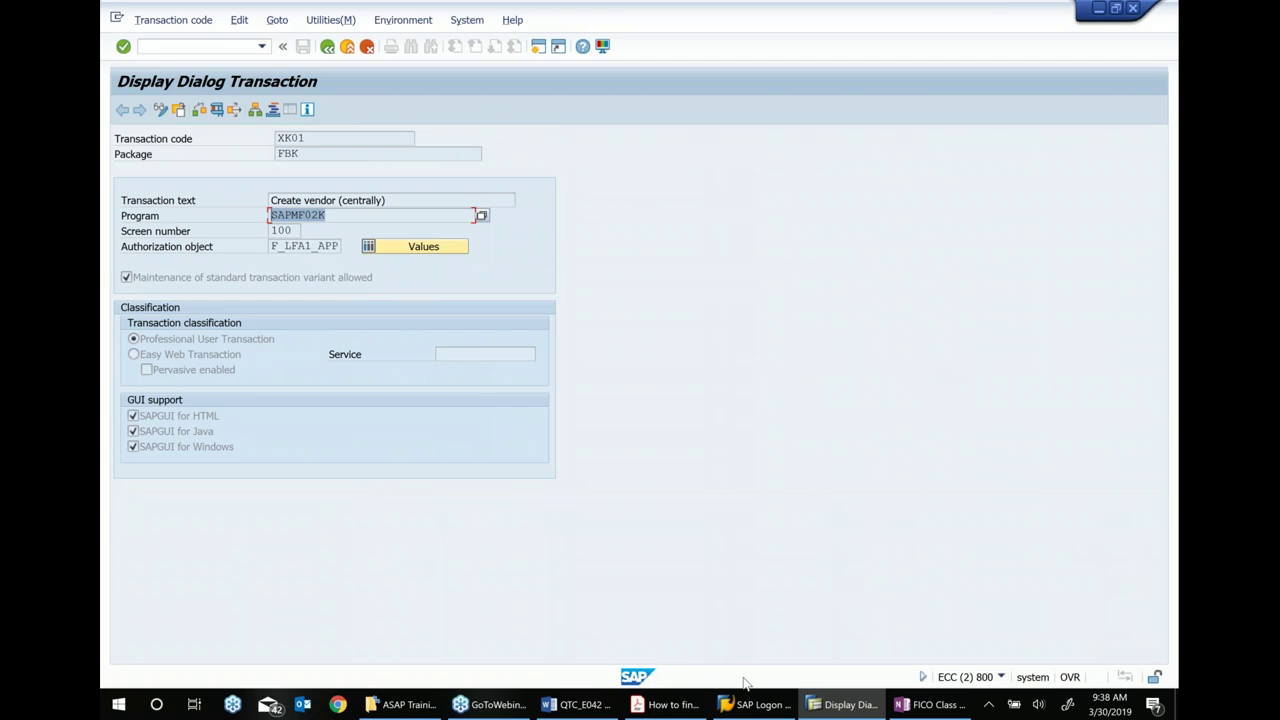
pyautogui.click(743, 682)
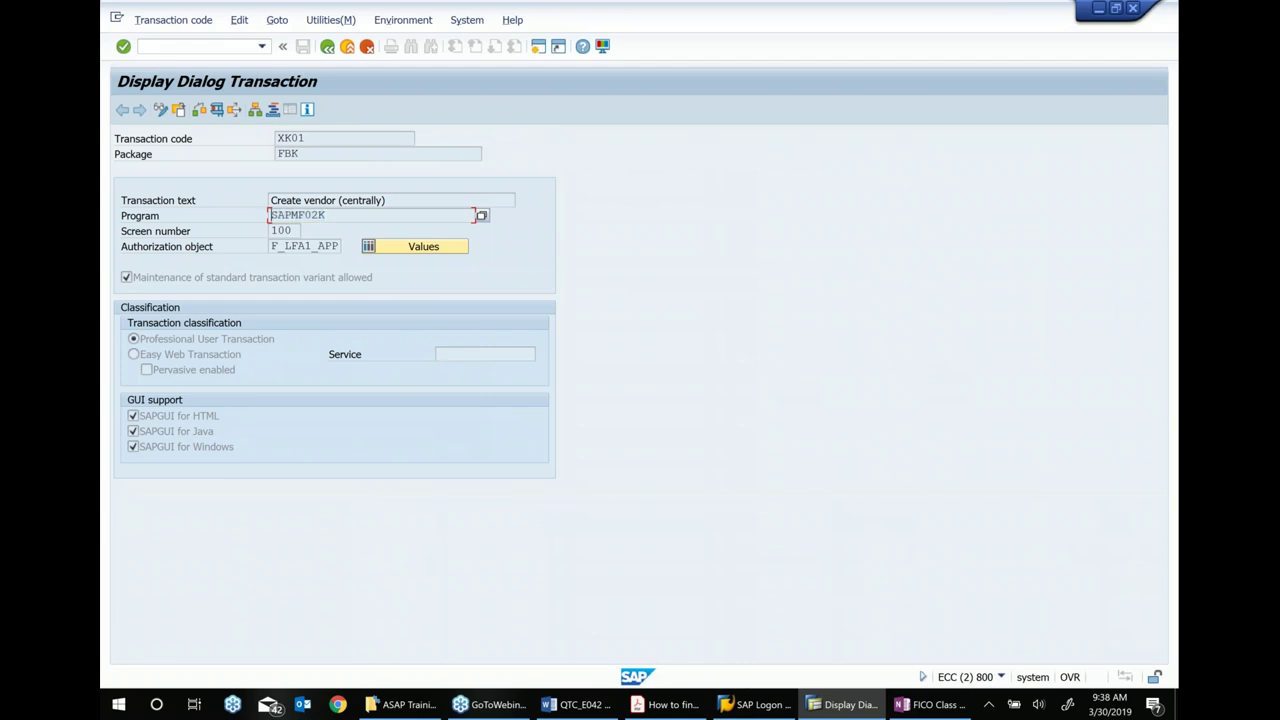
# - Reopen the display of transaction XK01, select its program name SAPMF02K, and compare it with Step 2 in the PDF
pyautogui.click(326, 48)
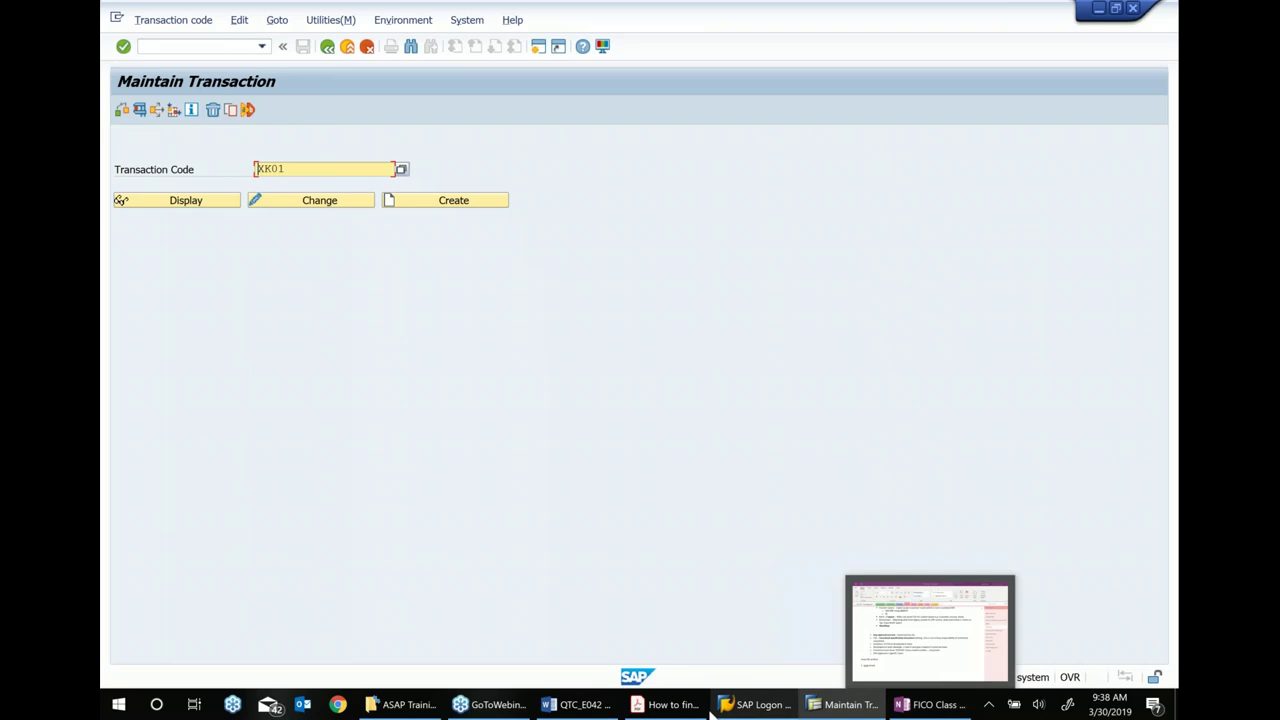
pyautogui.moveTo(668, 705); pyautogui.dragTo(862, 712)
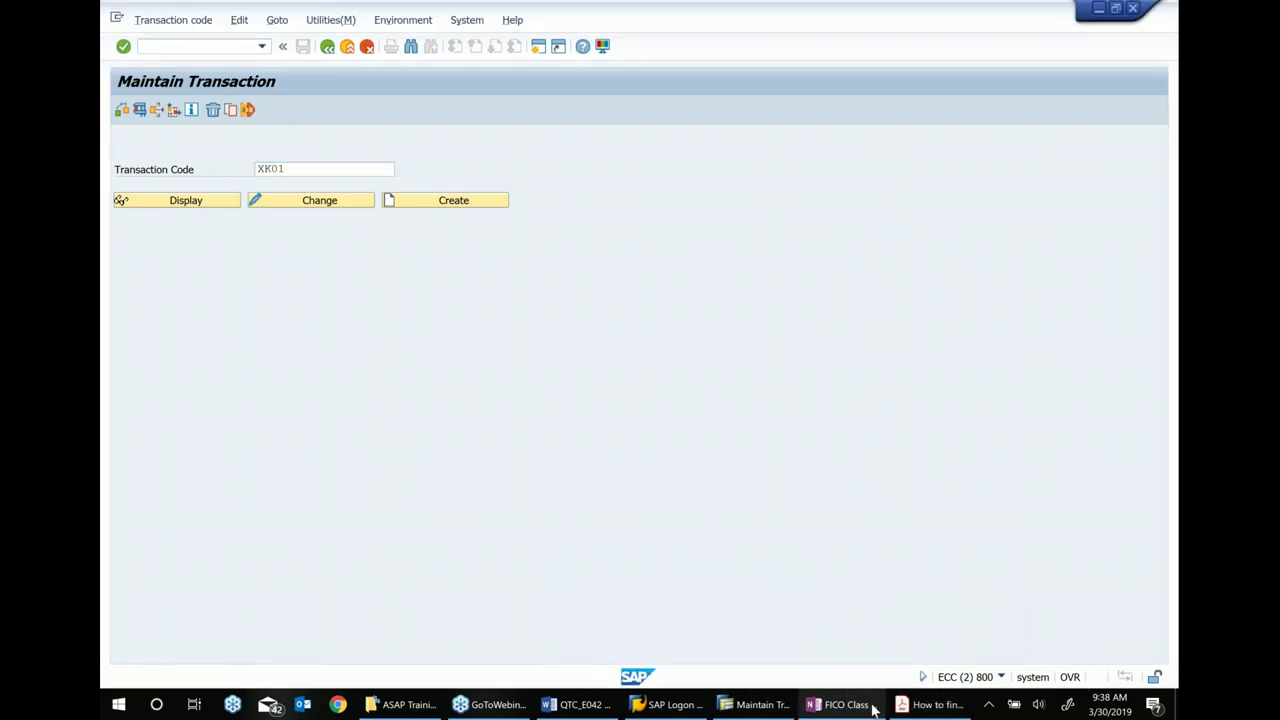
pyautogui.click(862, 712)
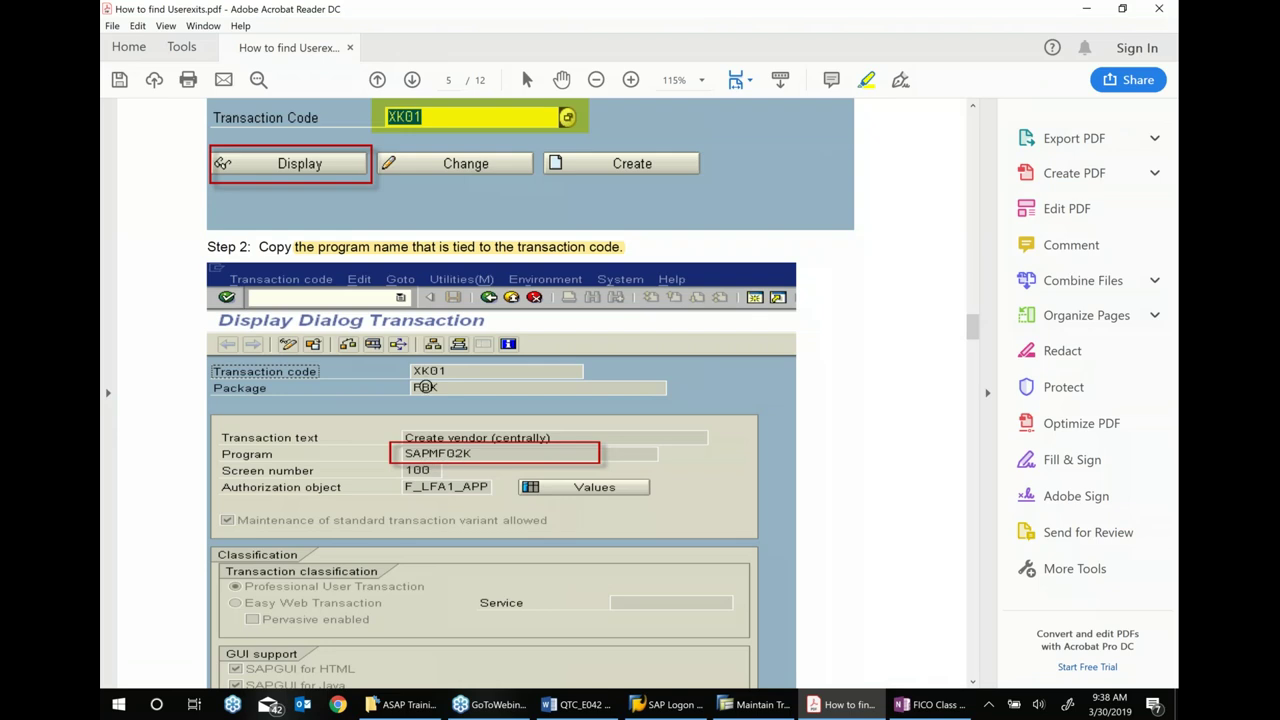
pyautogui.click(757, 704)
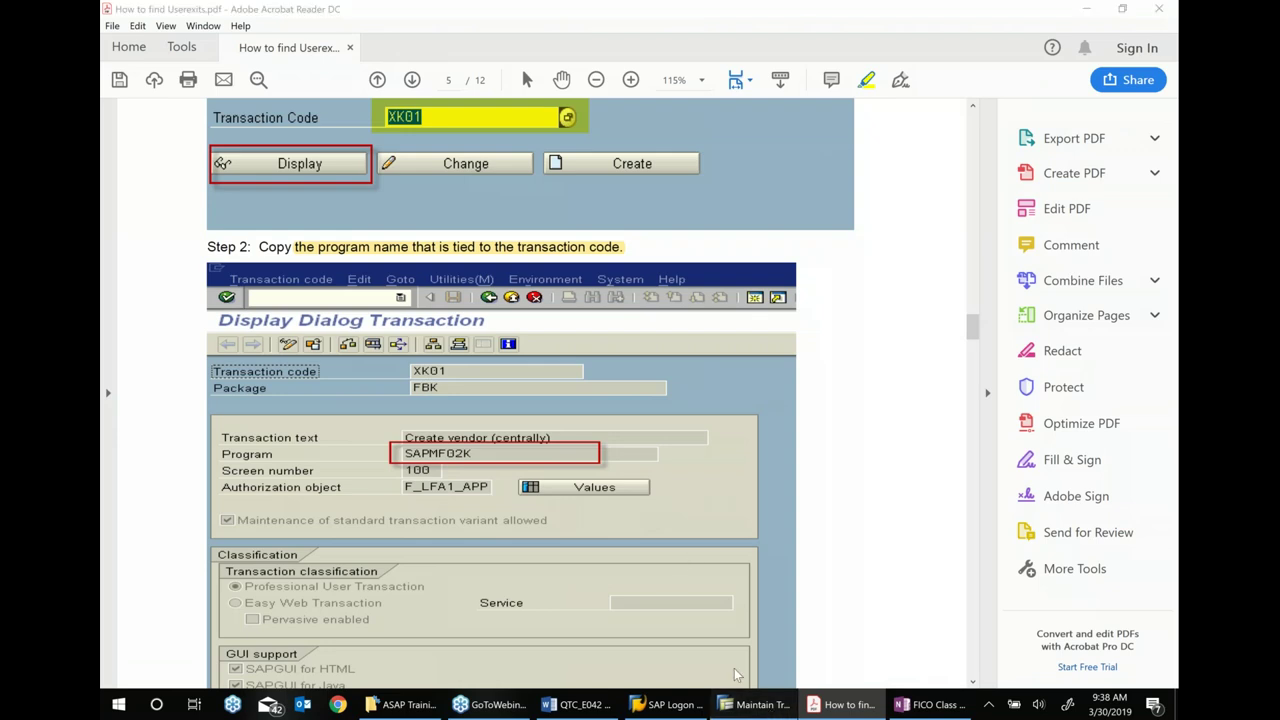
pyautogui.click(185, 204)
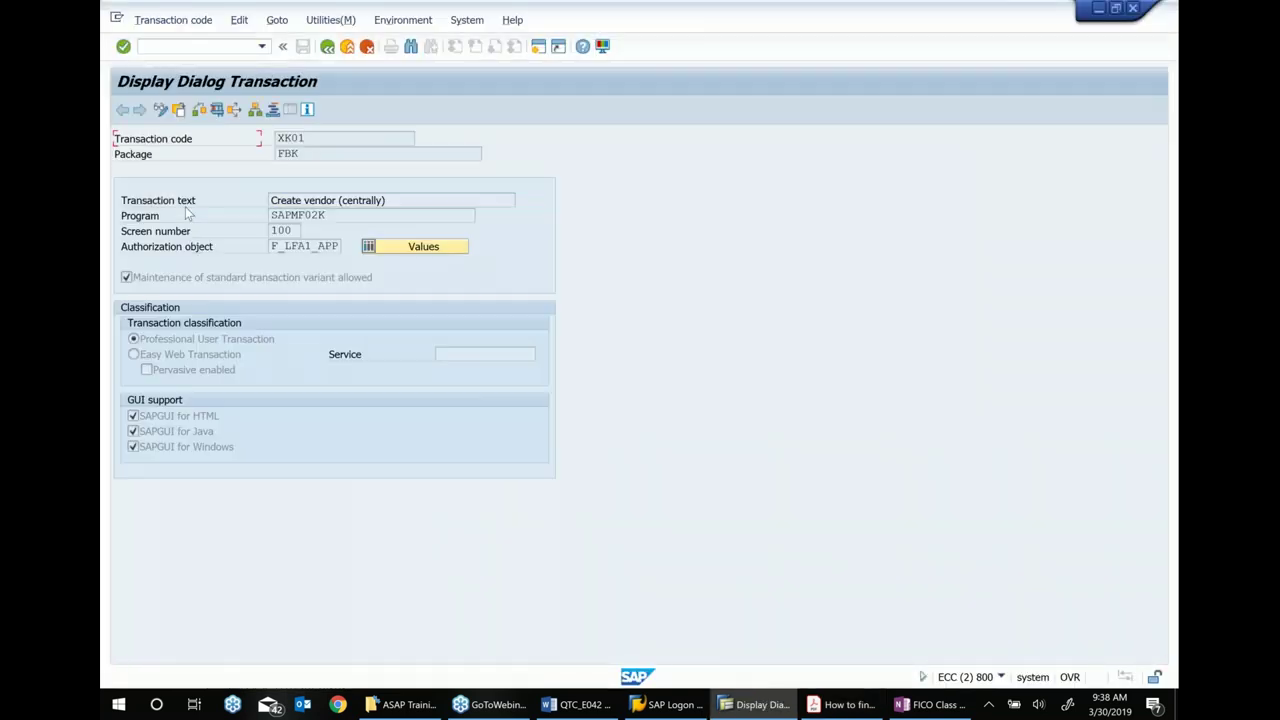
pyautogui.moveTo(330, 213); pyautogui.dragTo(237, 216)
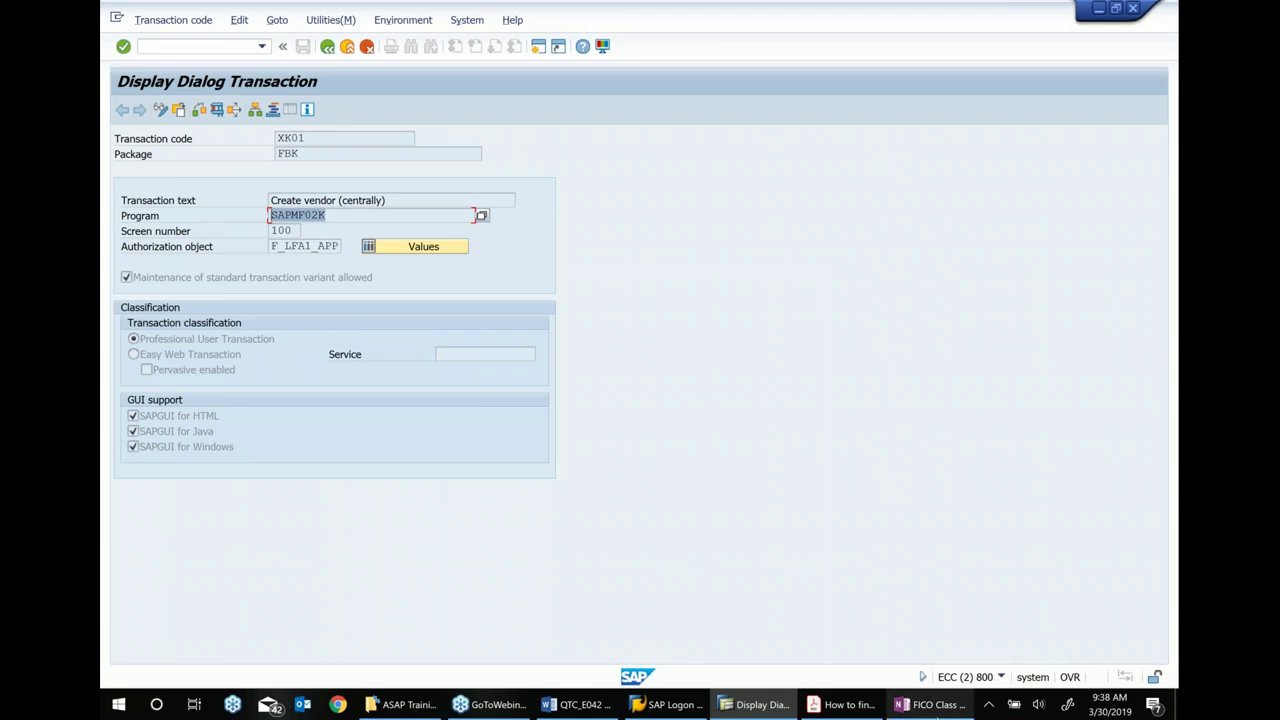
pyautogui.click(848, 704)
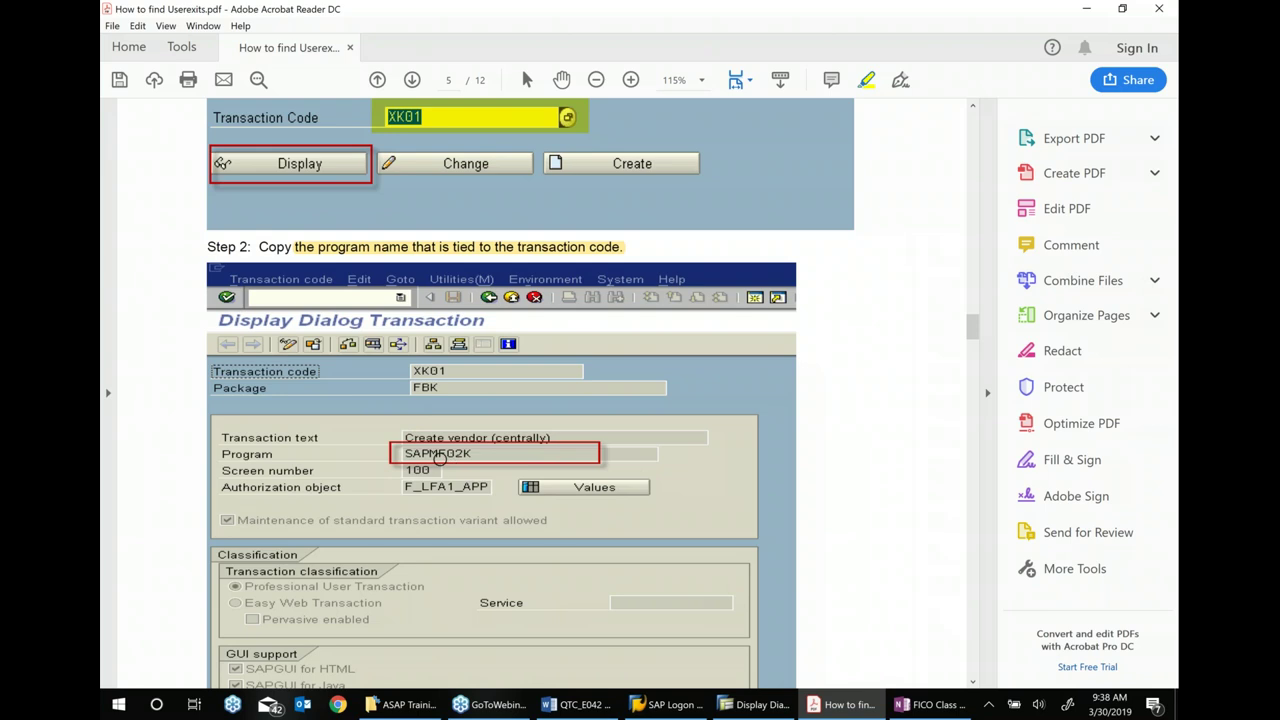
# - Switch to the SAP session and copy the program name SAPMF02K from the display of transaction XK01
pyautogui.click(760, 705)
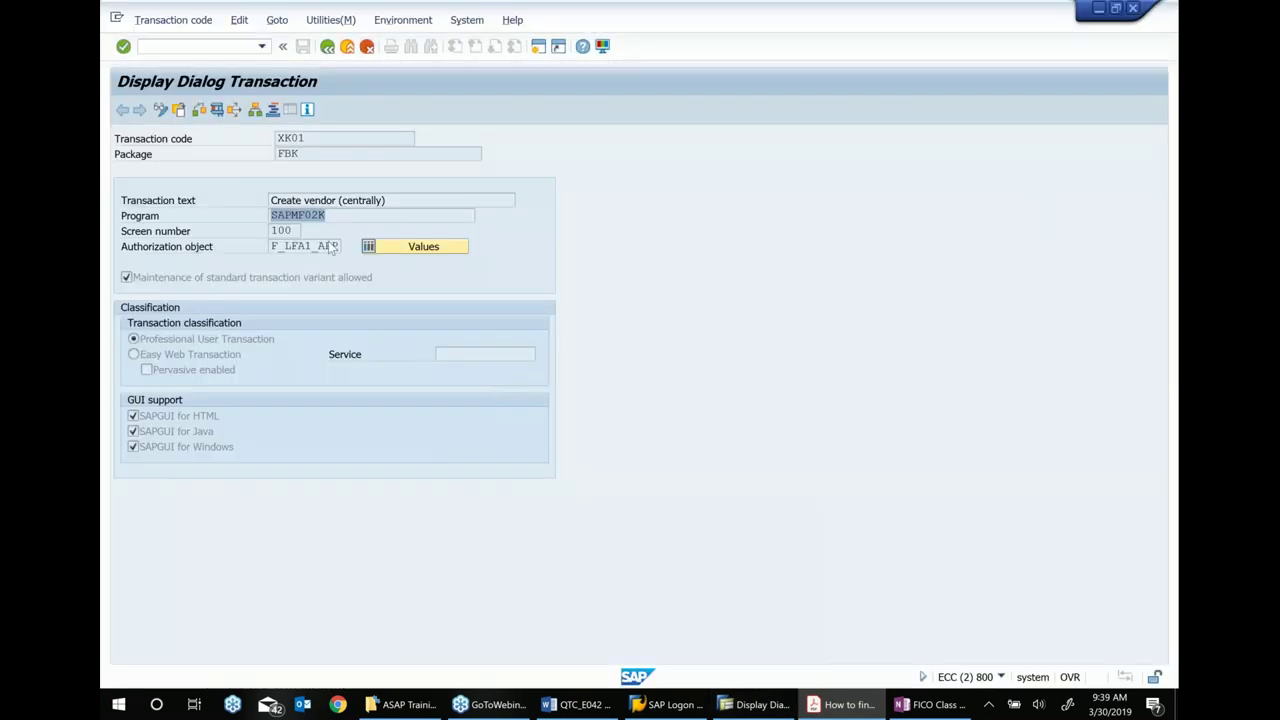
pyautogui.doubleClick(330, 213)
pyautogui.moveTo(307, 140); pyautogui.dragTo(290, 140)
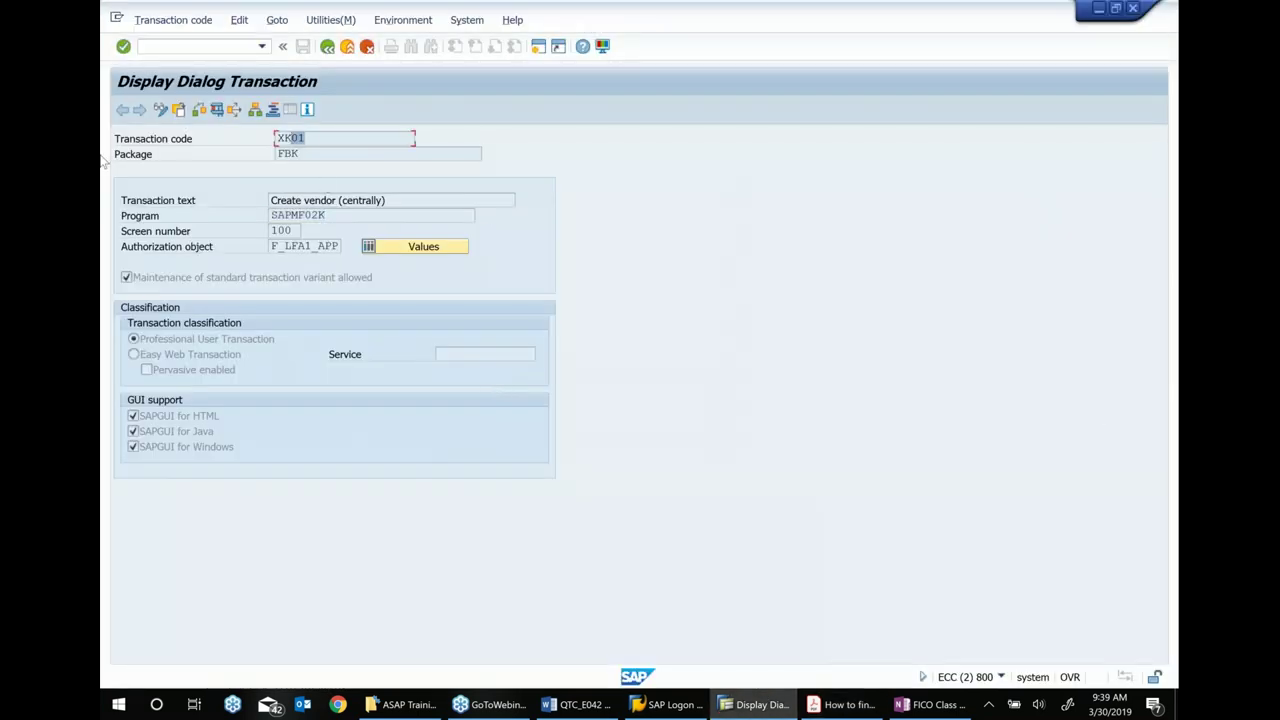
pyautogui.moveTo(345, 214); pyautogui.dragTo(211, 213)
pyautogui.hotkey('ctrl', 'c')
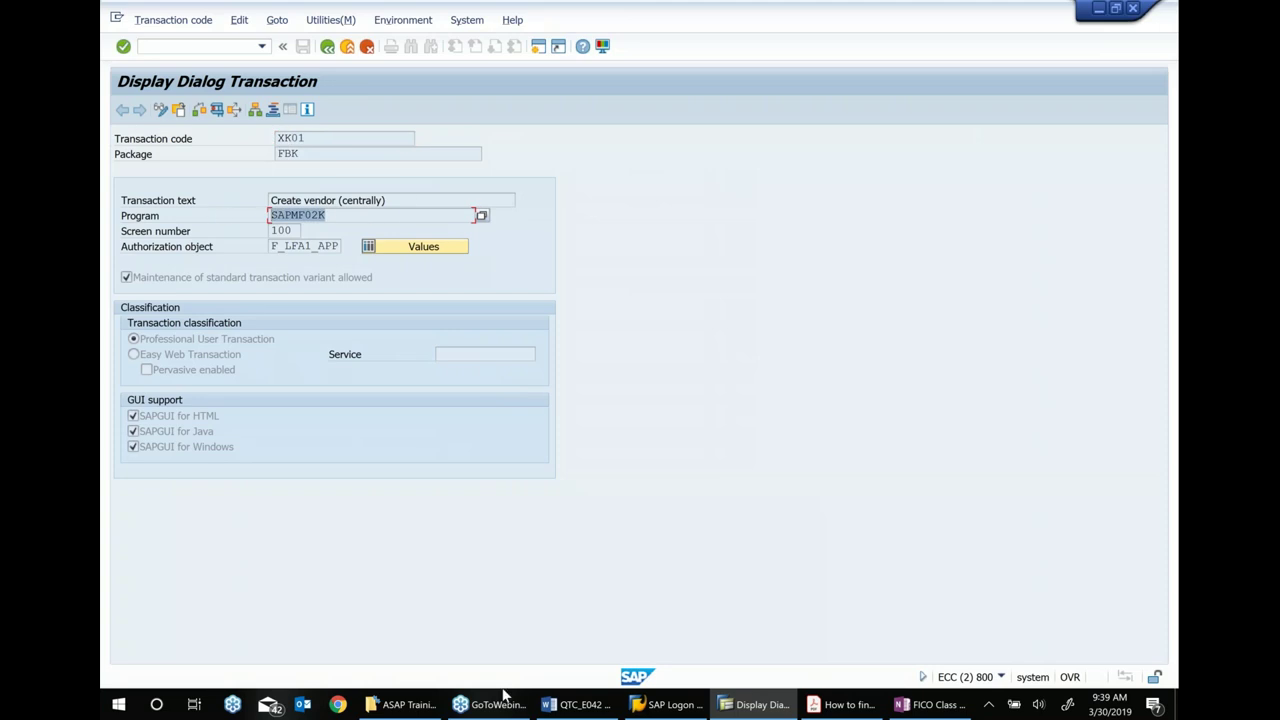
# - Return to the user exit PDF and highlight the whole Step 3 instruction about SE37 and EXIT_<Program name>_*
pyautogui.moveTo(755, 704)
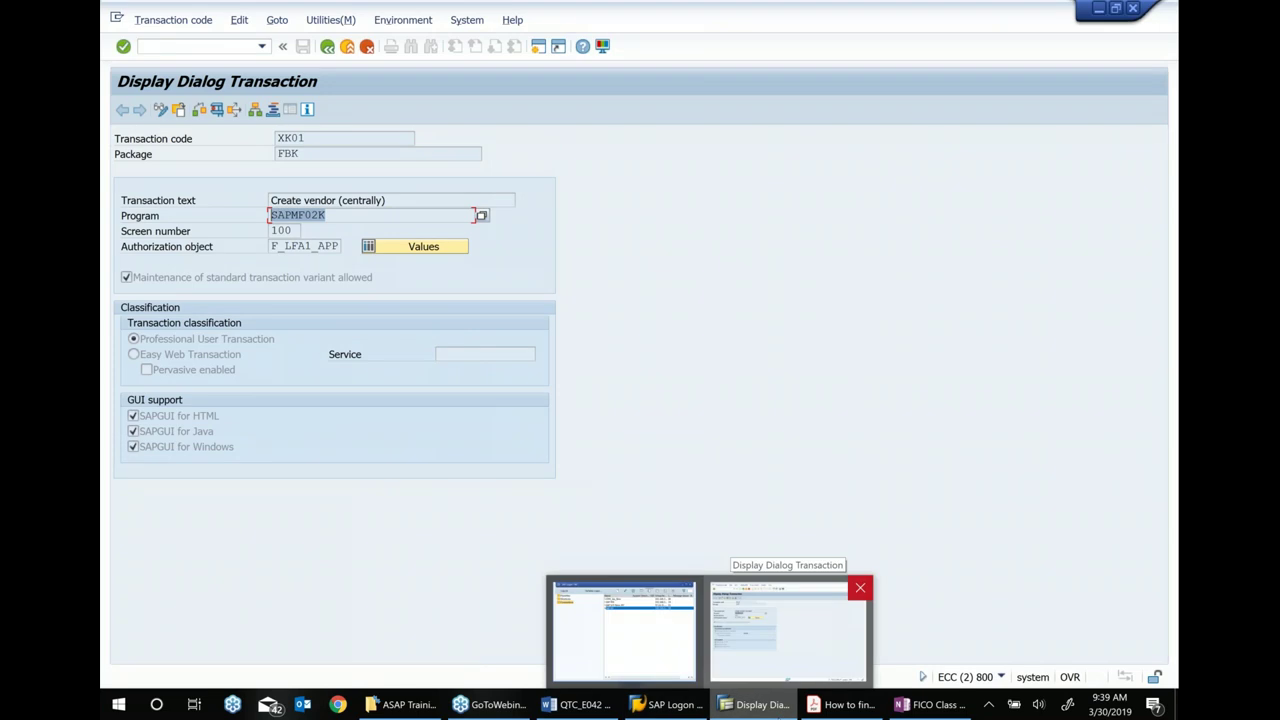
pyautogui.click(840, 704)
pyautogui.scroll(5, 540, 390)
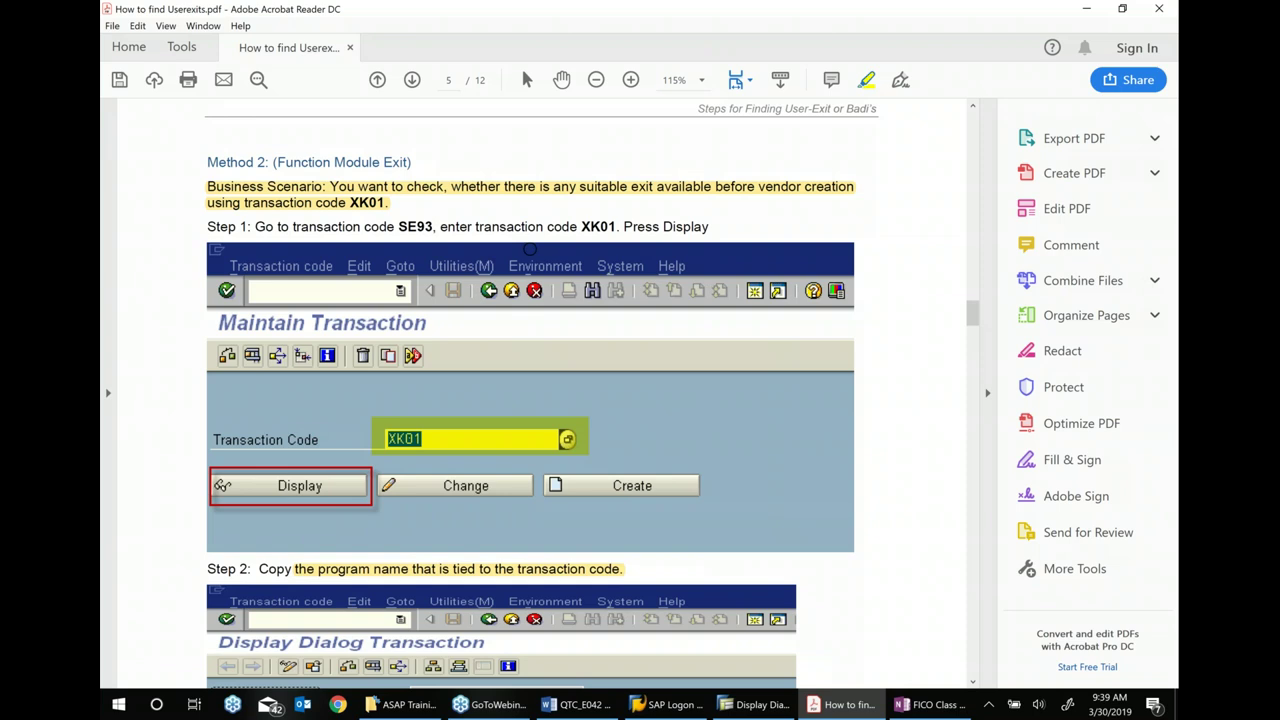
pyautogui.scroll(-5, 530, 248)
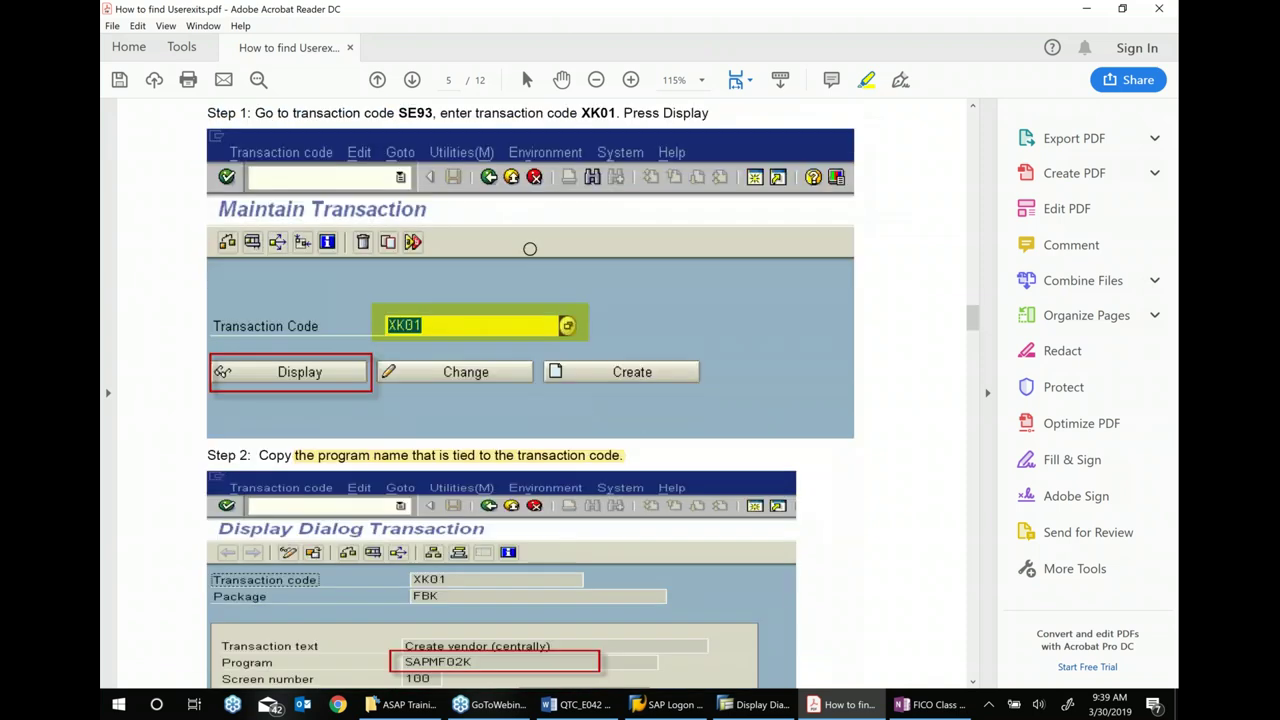
pyautogui.scroll(-12, 530, 248)
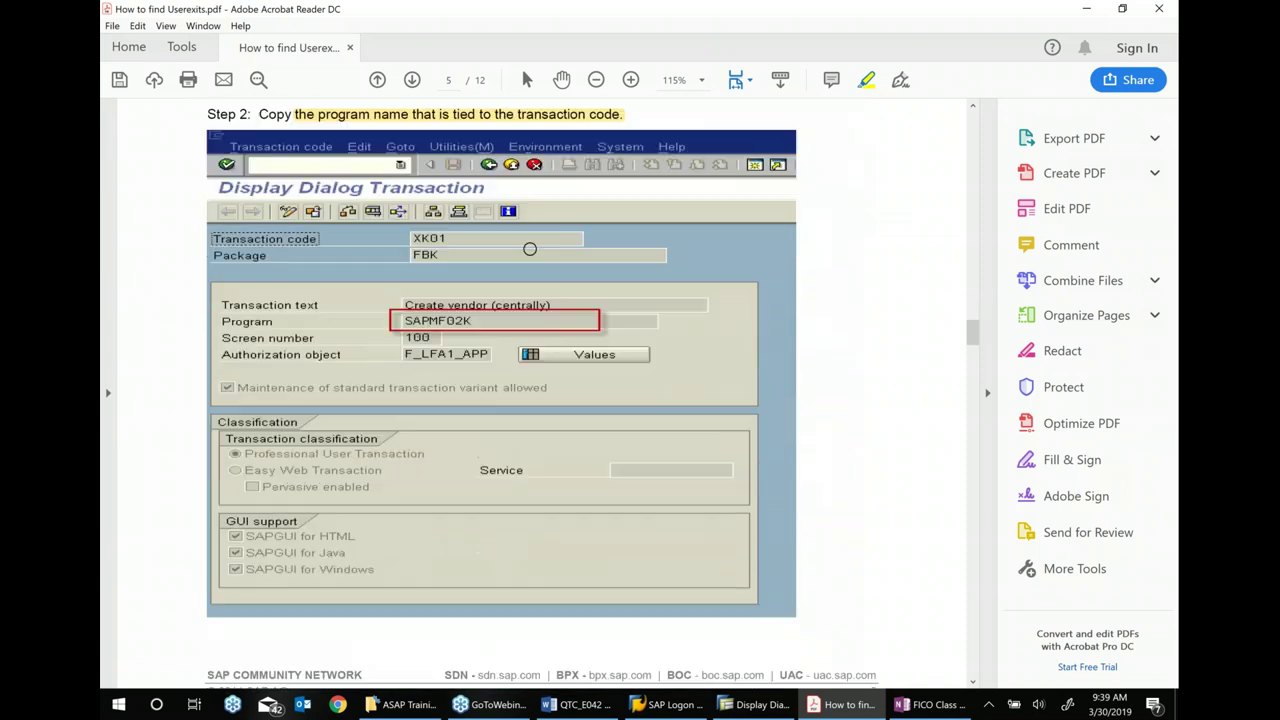
pyautogui.scroll(-7, 530, 248)
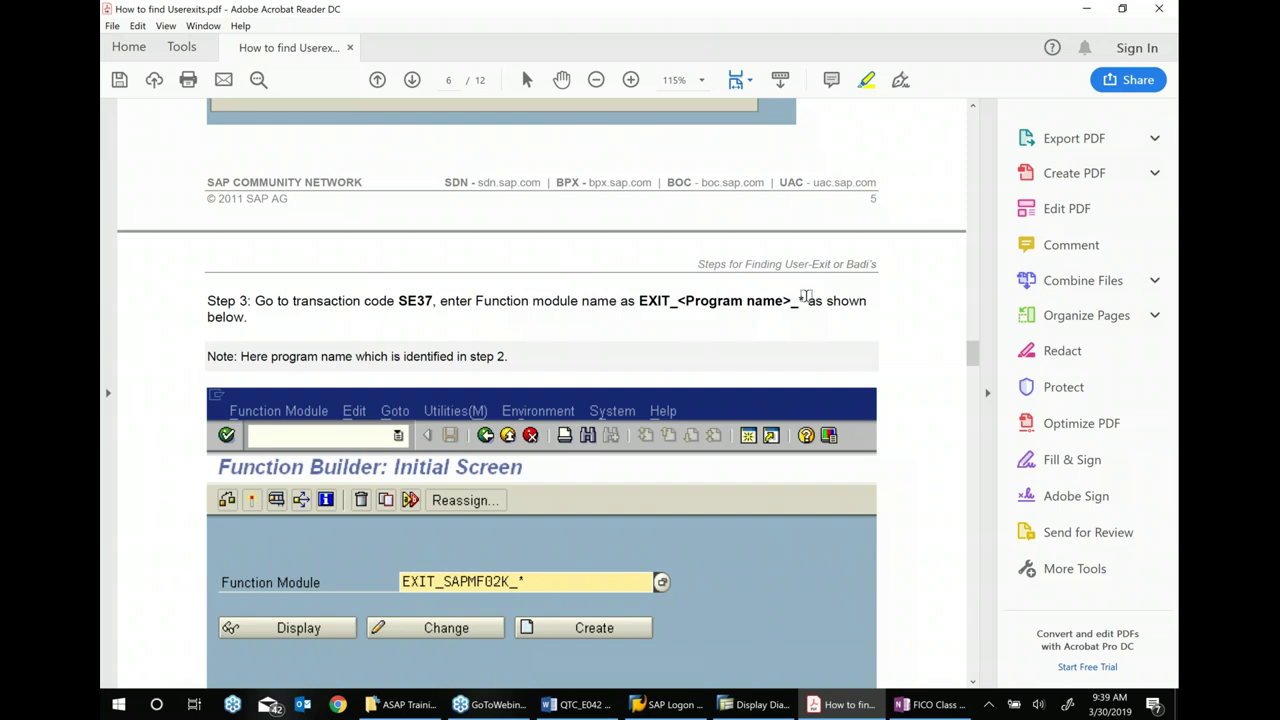
pyautogui.moveTo(636, 300); pyautogui.dragTo(804, 302)
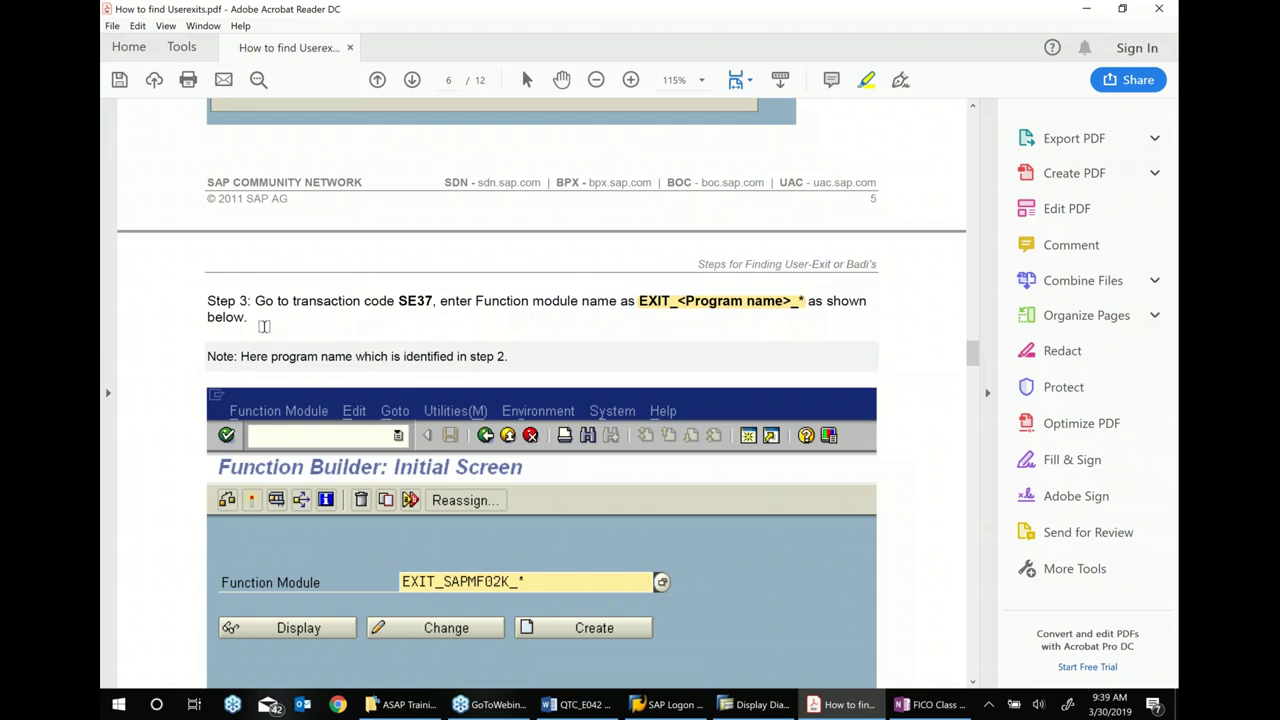
pyautogui.moveTo(257, 321); pyautogui.dragTo(203, 302)
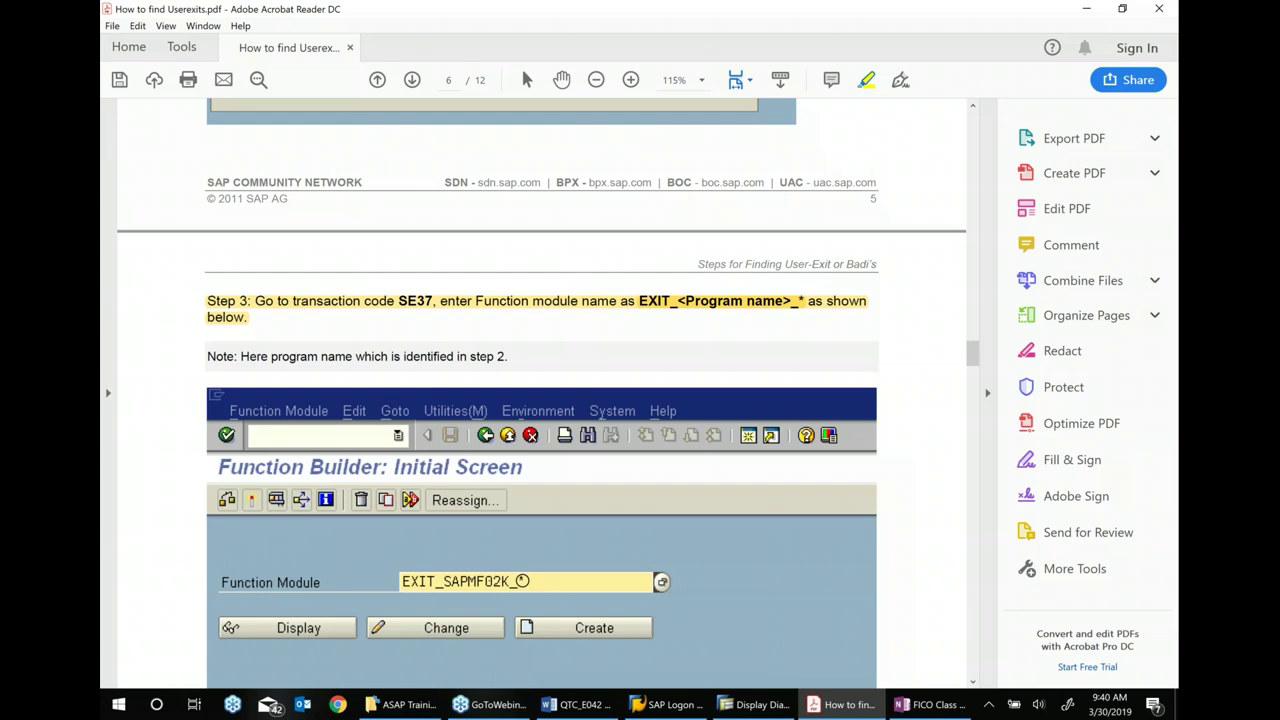
# - Switch back to SAP, leave the XK01 display and Maintain Transaction, and open transaction SE37
pyautogui.scroll(1, 521, 580)
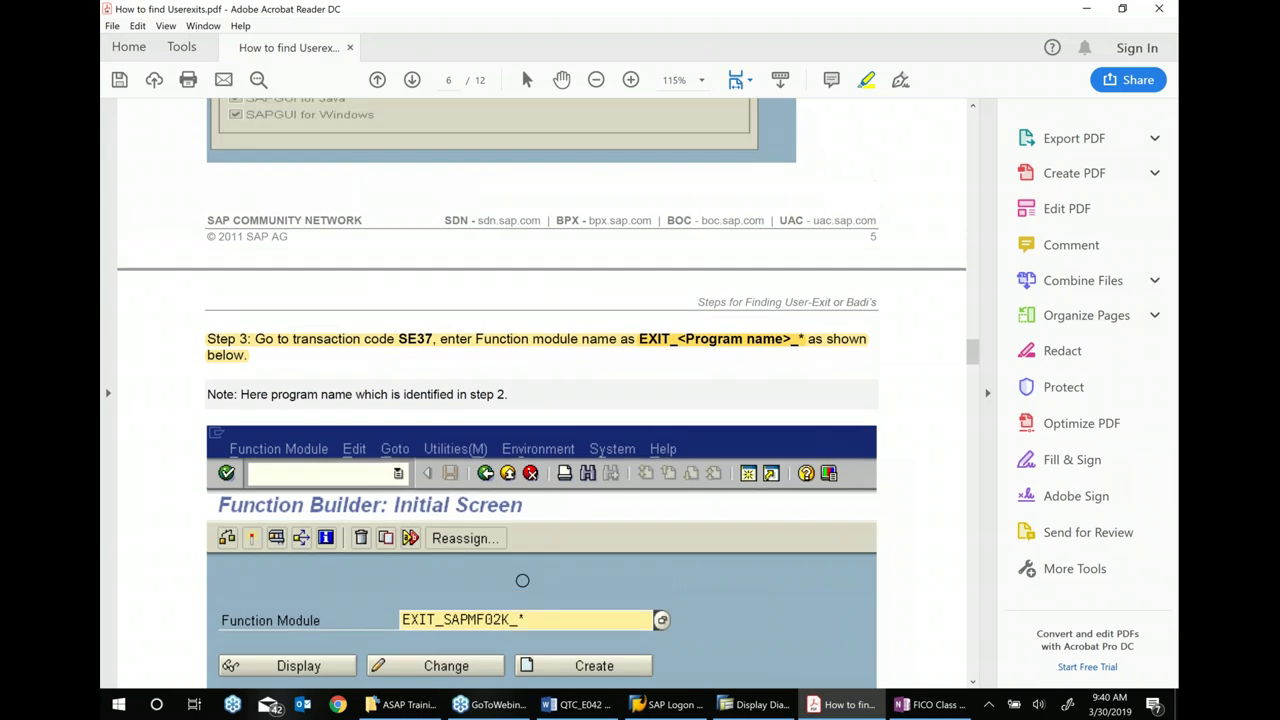
pyautogui.scroll(-2, 521, 580)
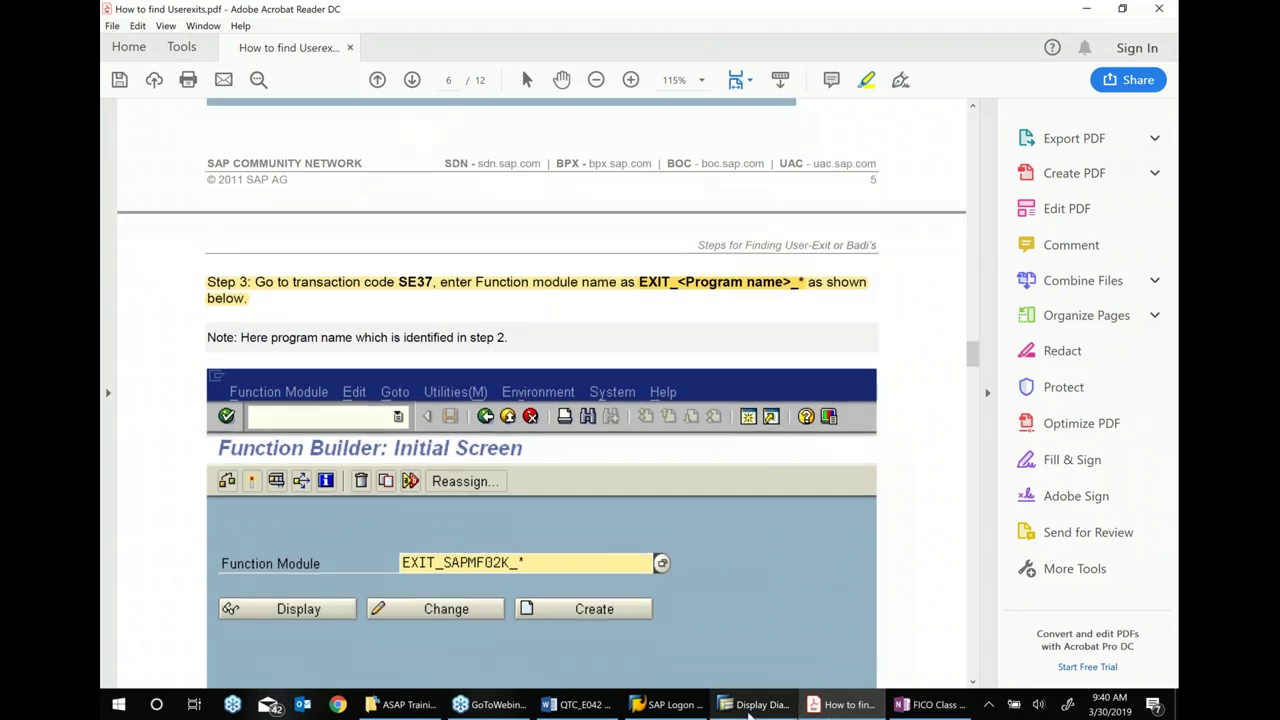
pyautogui.hotkey('alt', 'Tab')
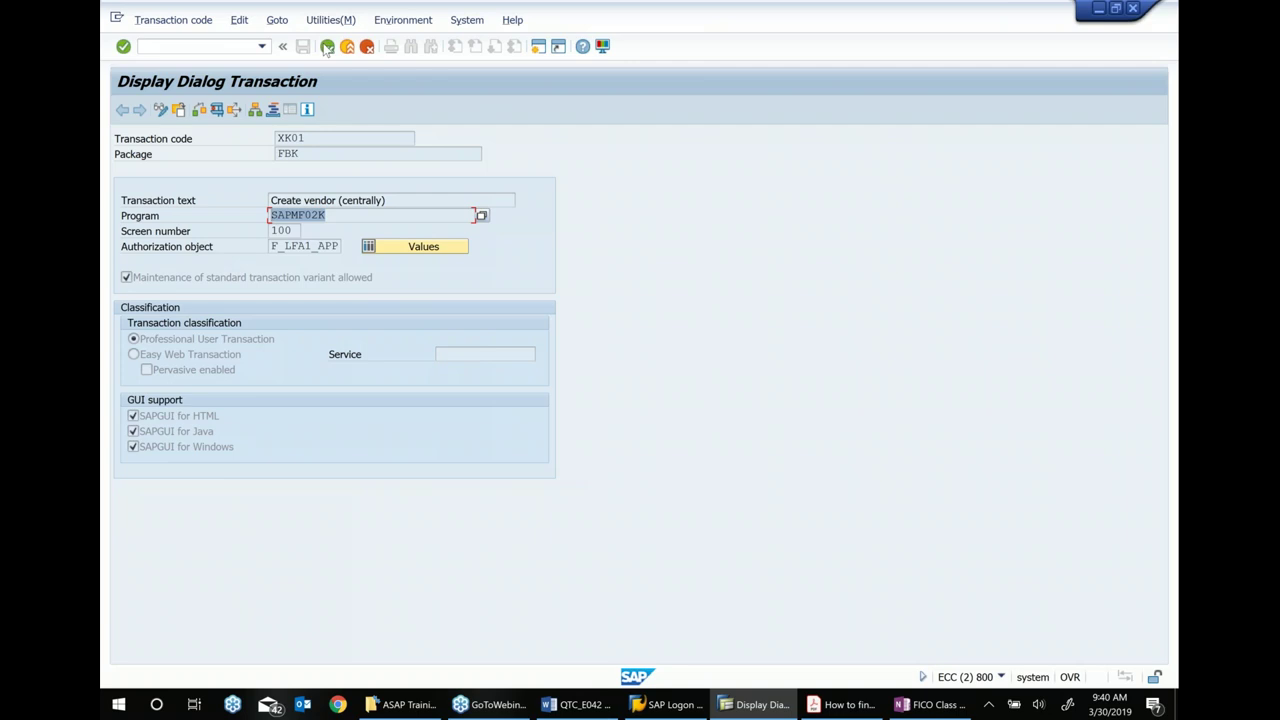
pyautogui.click(327, 47)
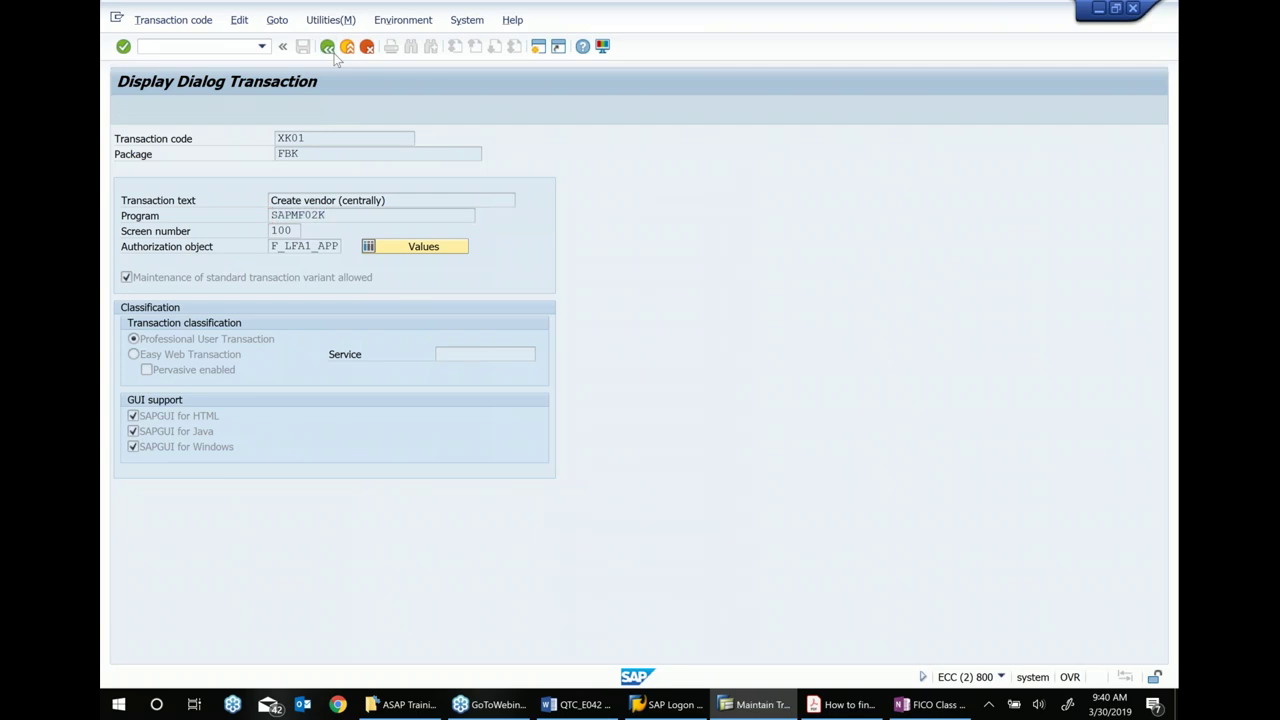
pyautogui.click(327, 47)
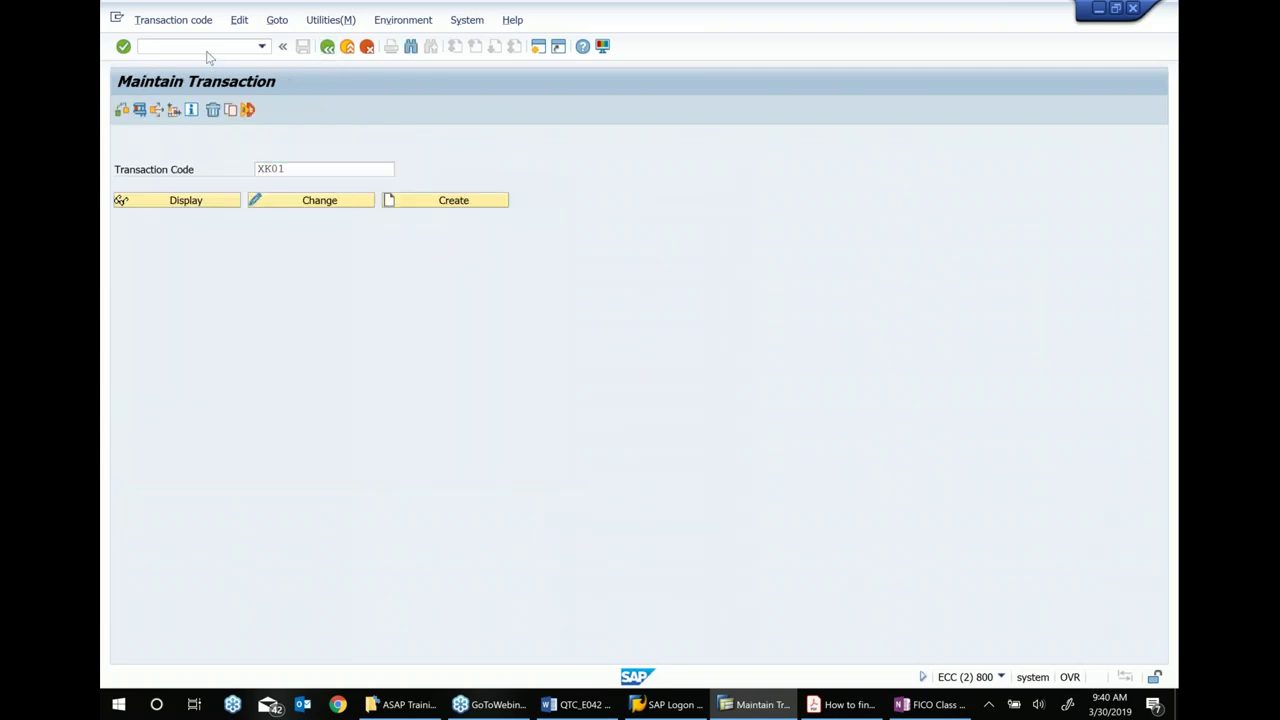
pyautogui.write('SE')
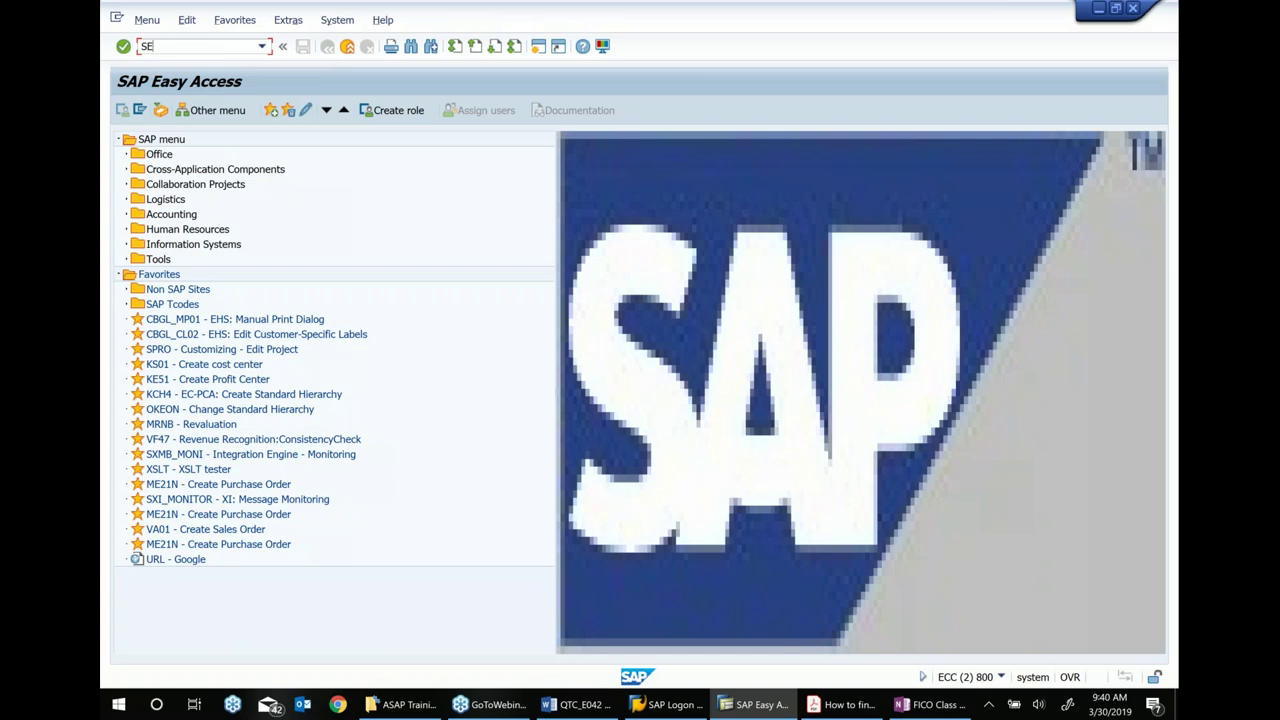
pyautogui.write('37')
pyautogui.press('Return')
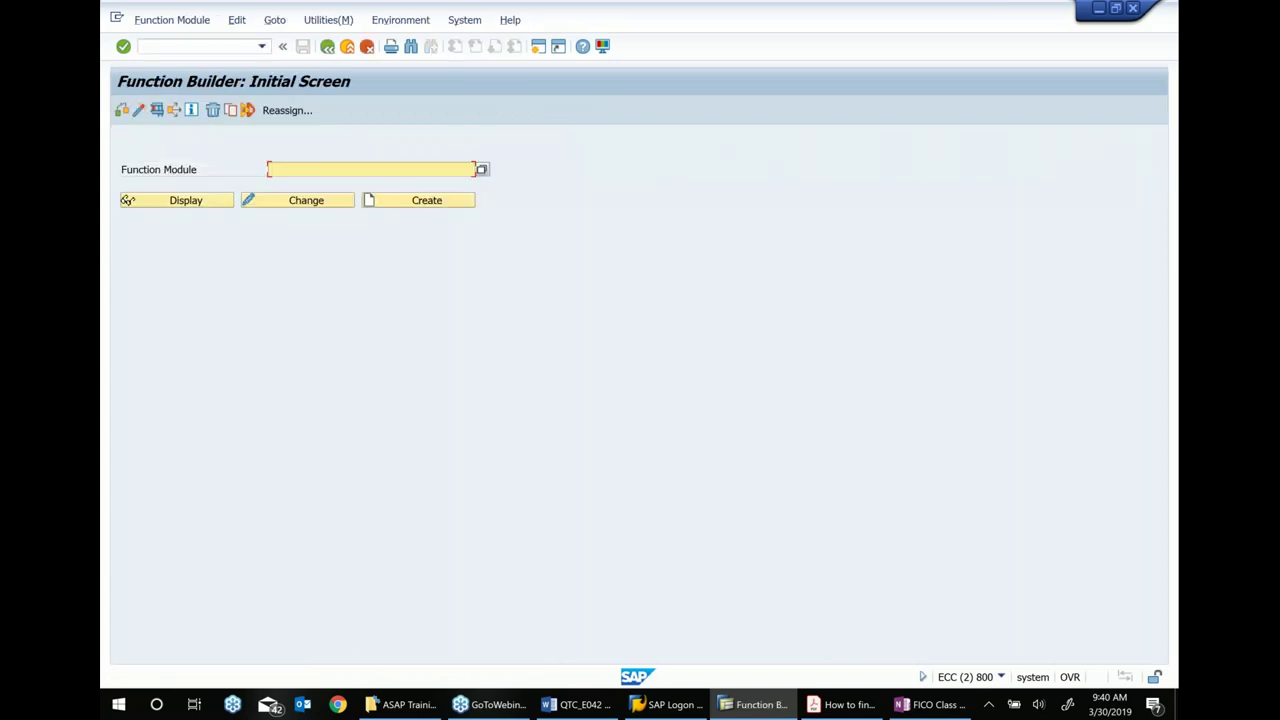
pyautogui.hotkey('ctrl', 'v')
pyautogui.press('BackSpace')
pyautogui.press('BackSpace')
pyautogui.press('BackSpace')
pyautogui.press('BackSpace')
pyautogui.press('BackSpace')
pyautogui.press('BackSpace')
pyautogui.press('BackSpace')
pyautogui.press('BackSpace')
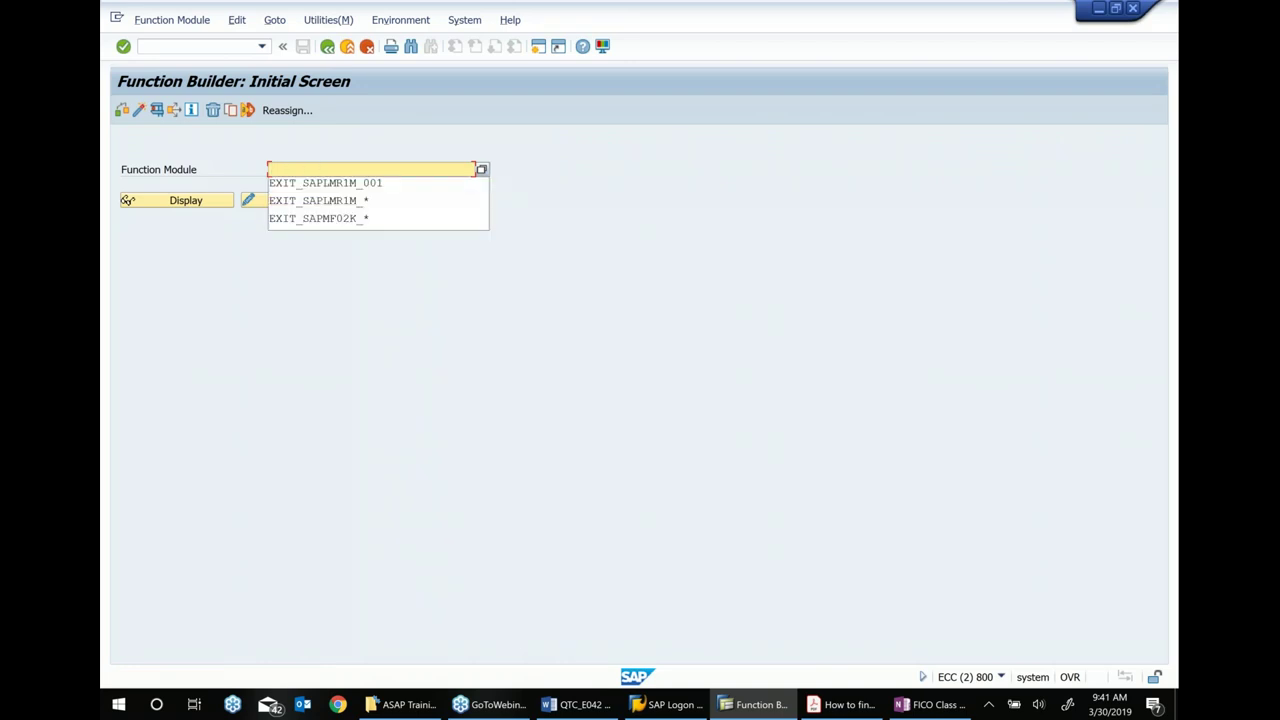
pyautogui.press('Down')
pyautogui.press('Down')
pyautogui.press('Return')
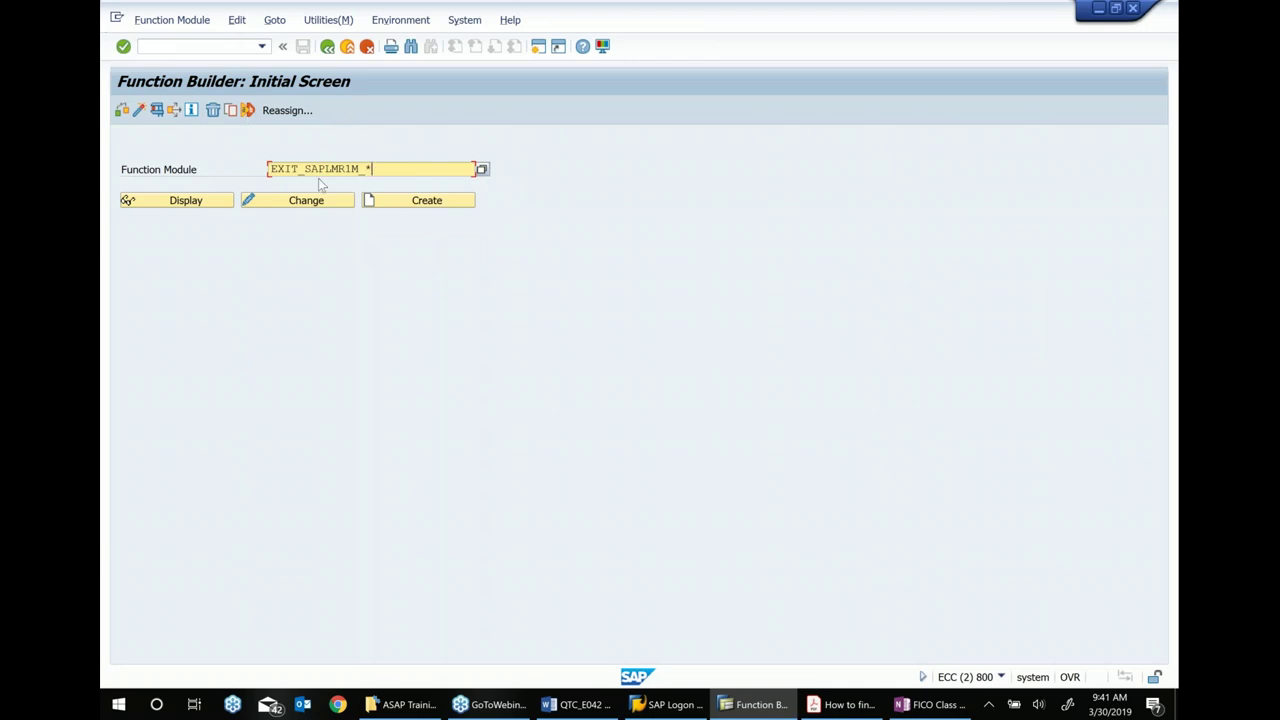
pyautogui.press('BackSpace')
pyautogui.press('BackSpace')
pyautogui.press('BackSpace')
pyautogui.press('BackSpace')
pyautogui.press('BackSpace')
pyautogui.press('BackSpace')
pyautogui.press('BackSpace')
pyautogui.press('BackSpace')
pyautogui.press('BackSpace')
pyautogui.press('BackSpace')
pyautogui.press('BackSpace')
pyautogui.press('BackSpace')
pyautogui.press('BackSpace')
pyautogui.press('BackSpace')
pyautogui.press('BackSpace')
# - Enter EXIT_SAPMF02K_* as the function module name in the Function Builder
pyautogui.press('Down')
pyautogui.press('Down')
pyautogui.press('Down')
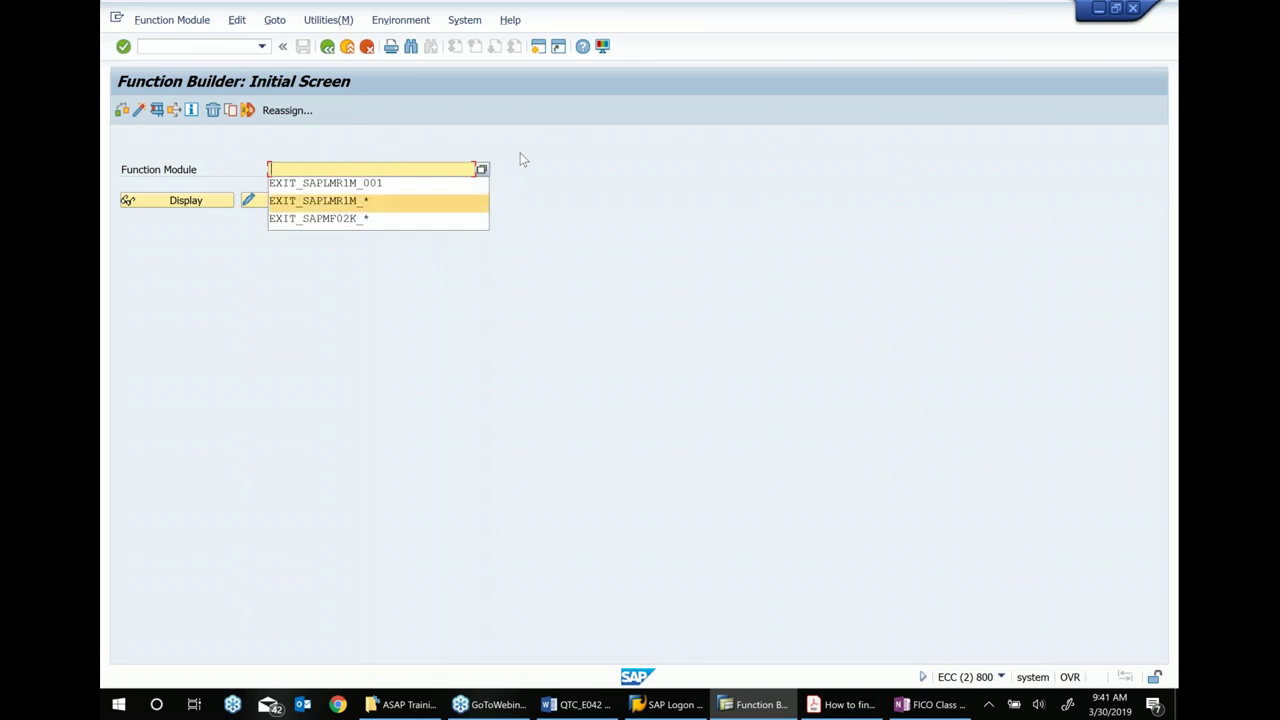
pyautogui.press('Return')
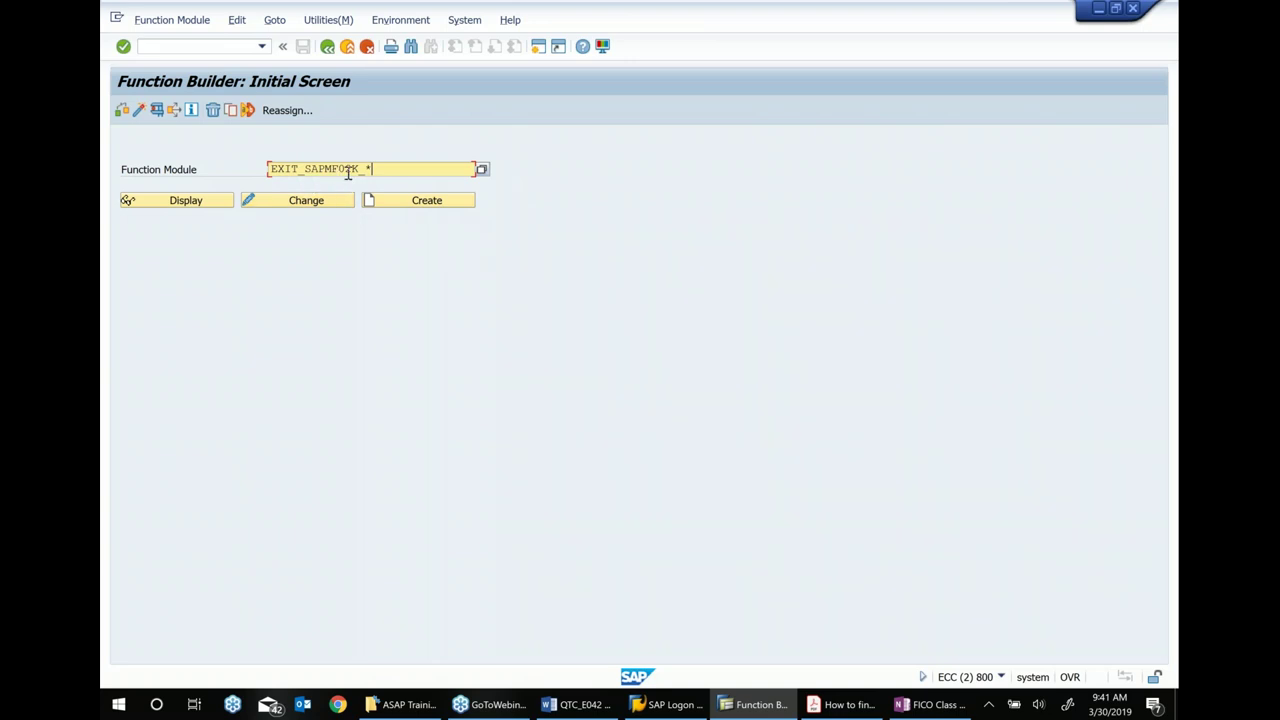
pyautogui.press('BackSpace')
pyautogui.write('_*')
# - Return to the user exit PDF and highlight the Step 4 sentences "Press F4, value help. You will see all the available list of function modules."
pyautogui.click(842, 704)
pyautogui.scroll(-3, 509, 550)
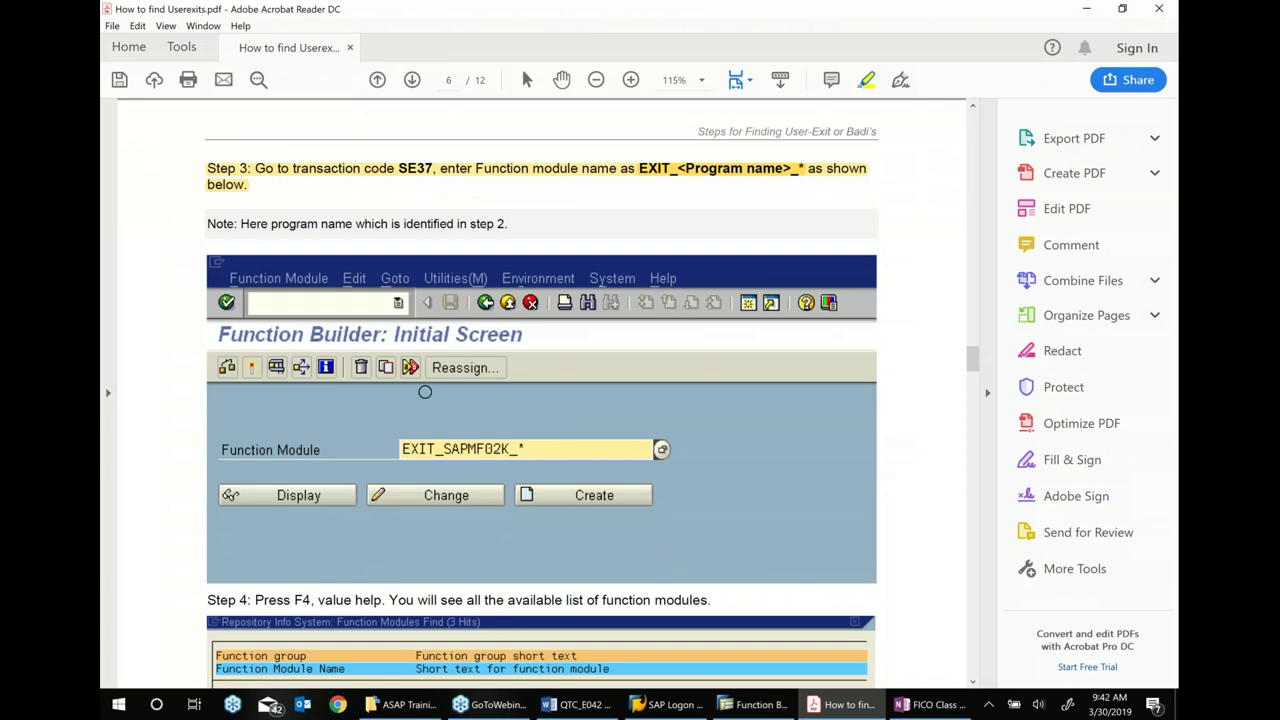
pyautogui.scroll(-2, 529, 428)
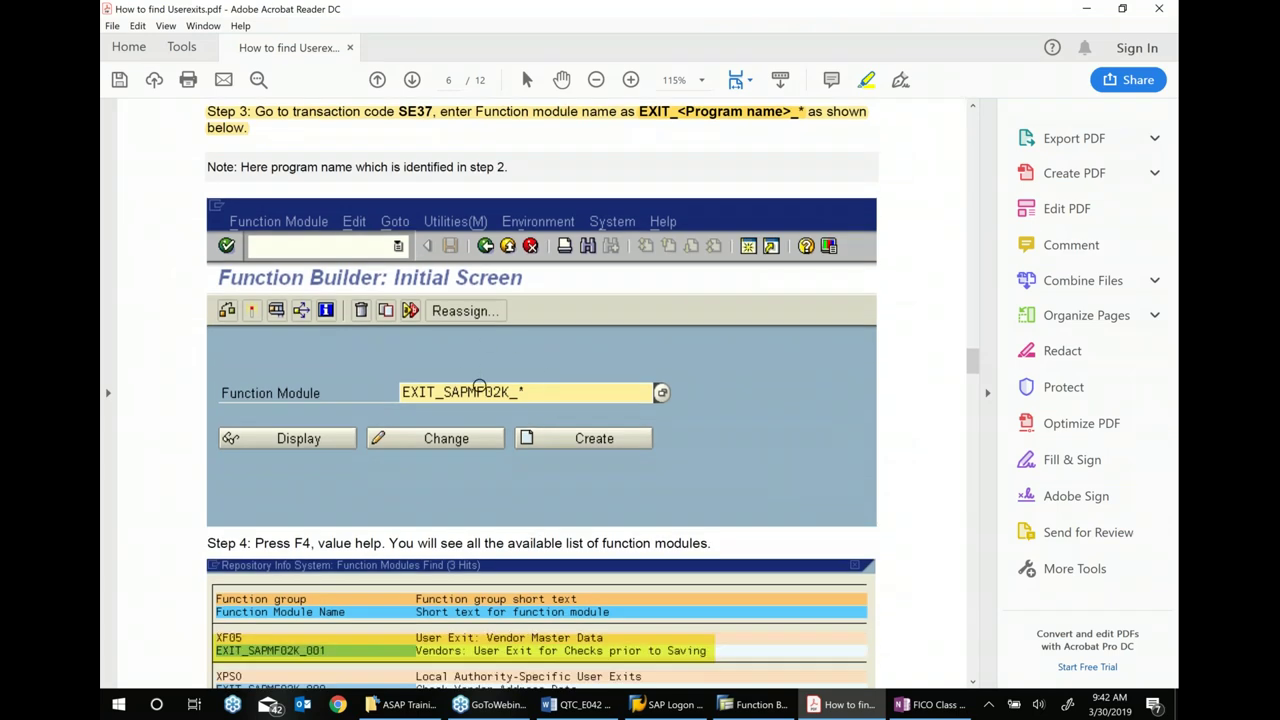
pyautogui.scroll(-1, 480, 387)
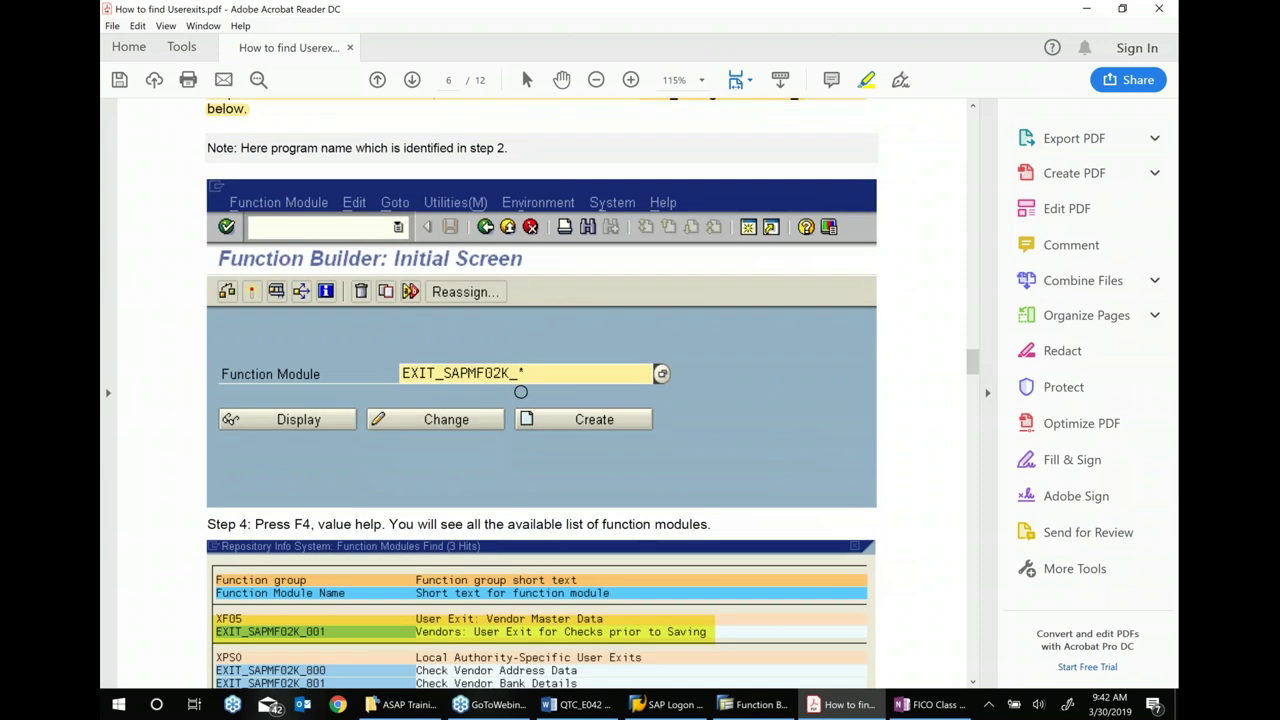
pyautogui.scroll(-2, 520, 390)
pyautogui.scroll(-1, 376, 476)
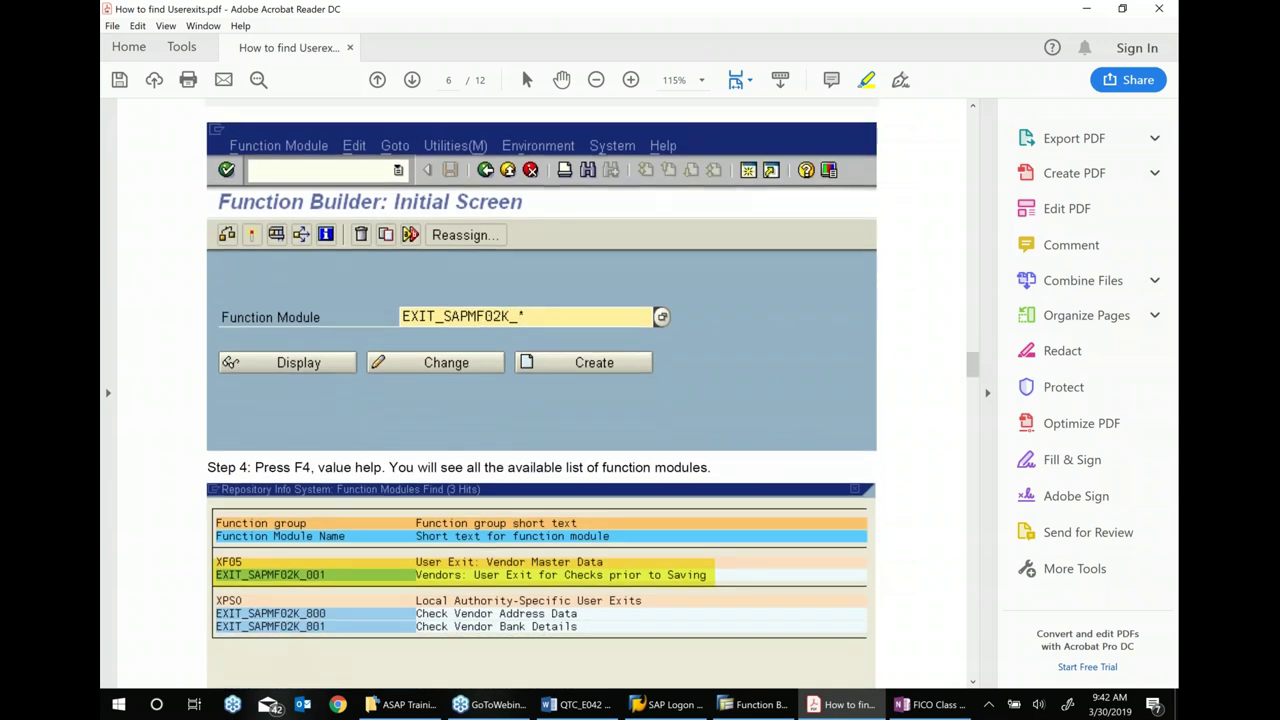
pyautogui.scroll(-1, 359, 500)
pyautogui.moveTo(256, 449); pyautogui.dragTo(712, 449)
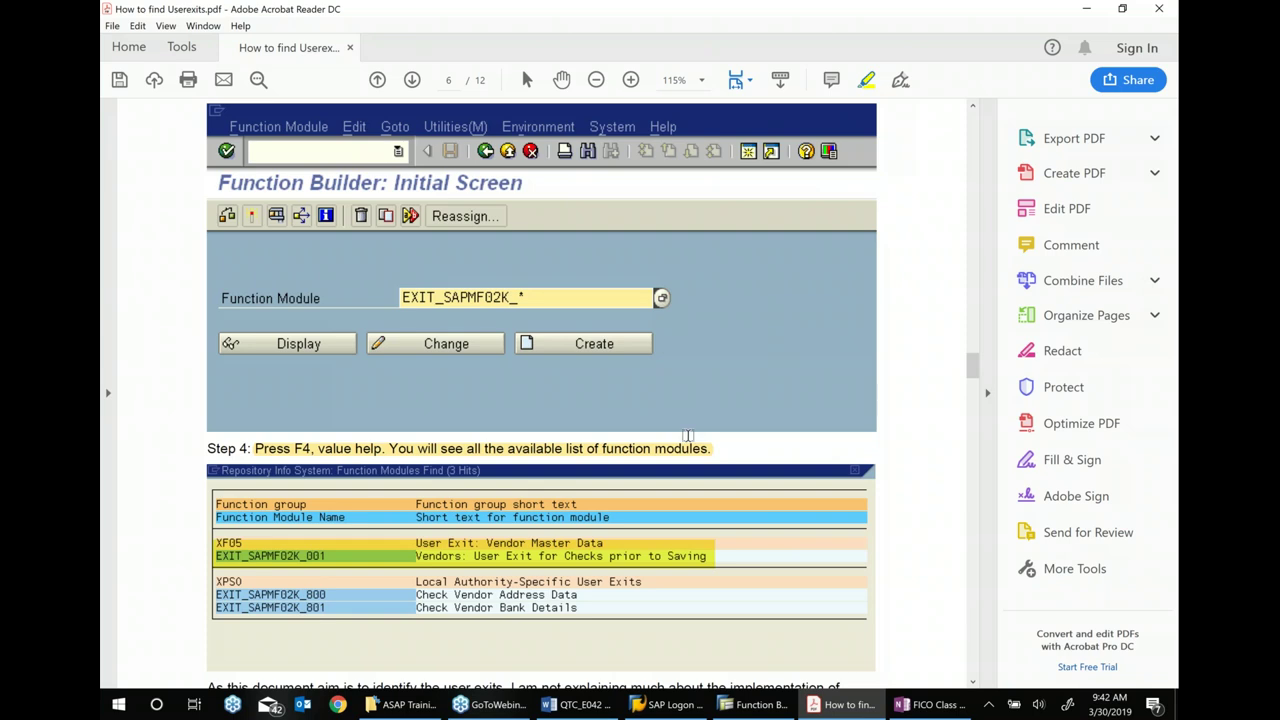
pyautogui.scroll(-1, 688, 435)
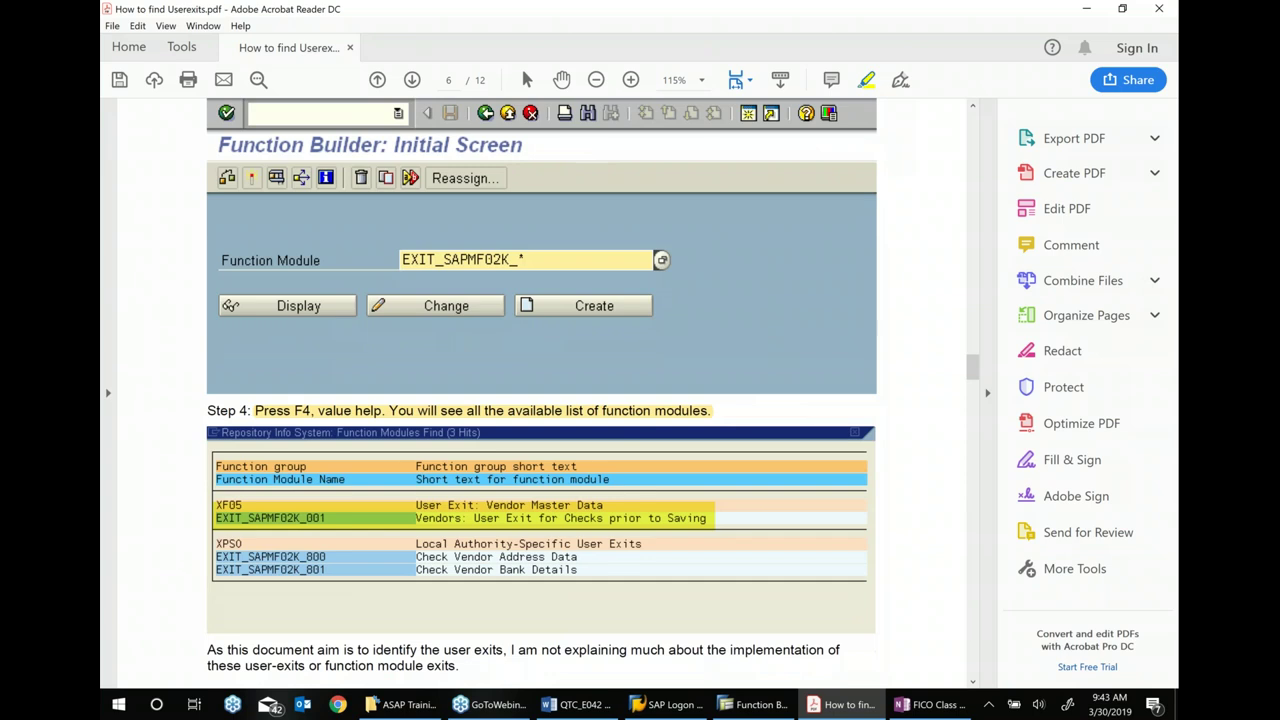
# - In SAP, list the function modules matching EXIT_SAPMF02K_* through value help, examine the available exits, and close the list
pyautogui.click(758, 705)
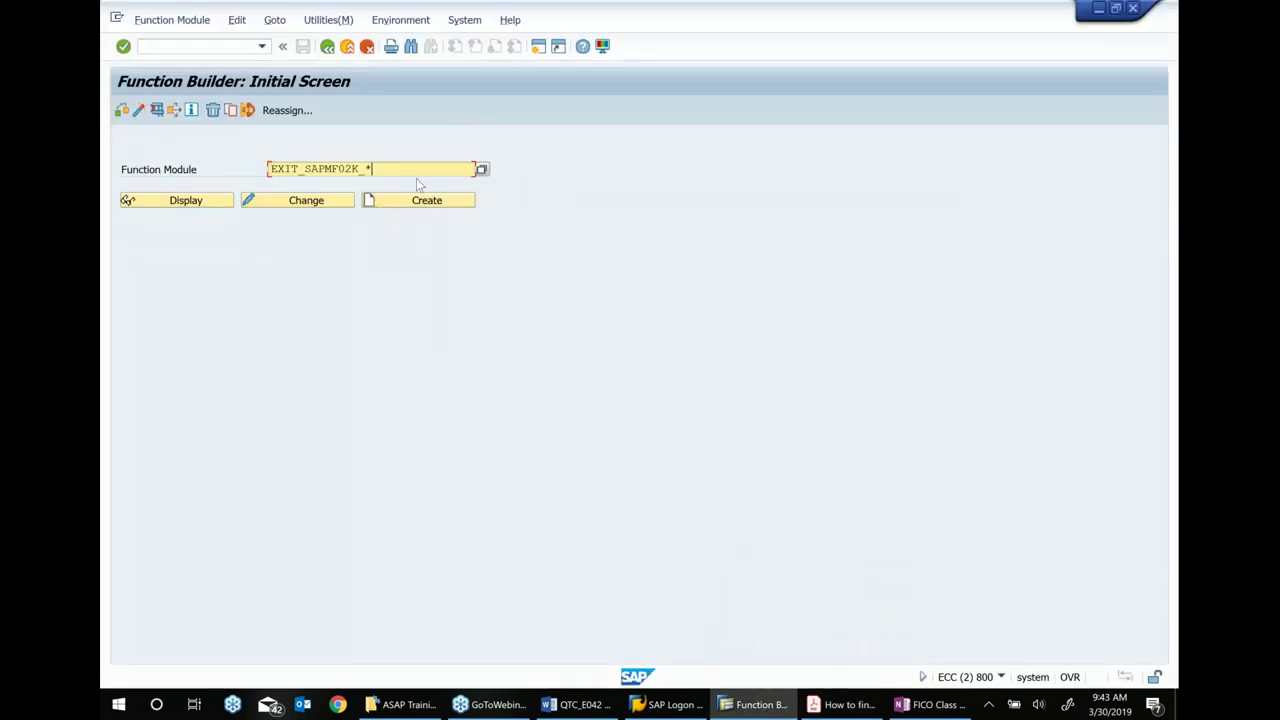
pyautogui.click(482, 169)
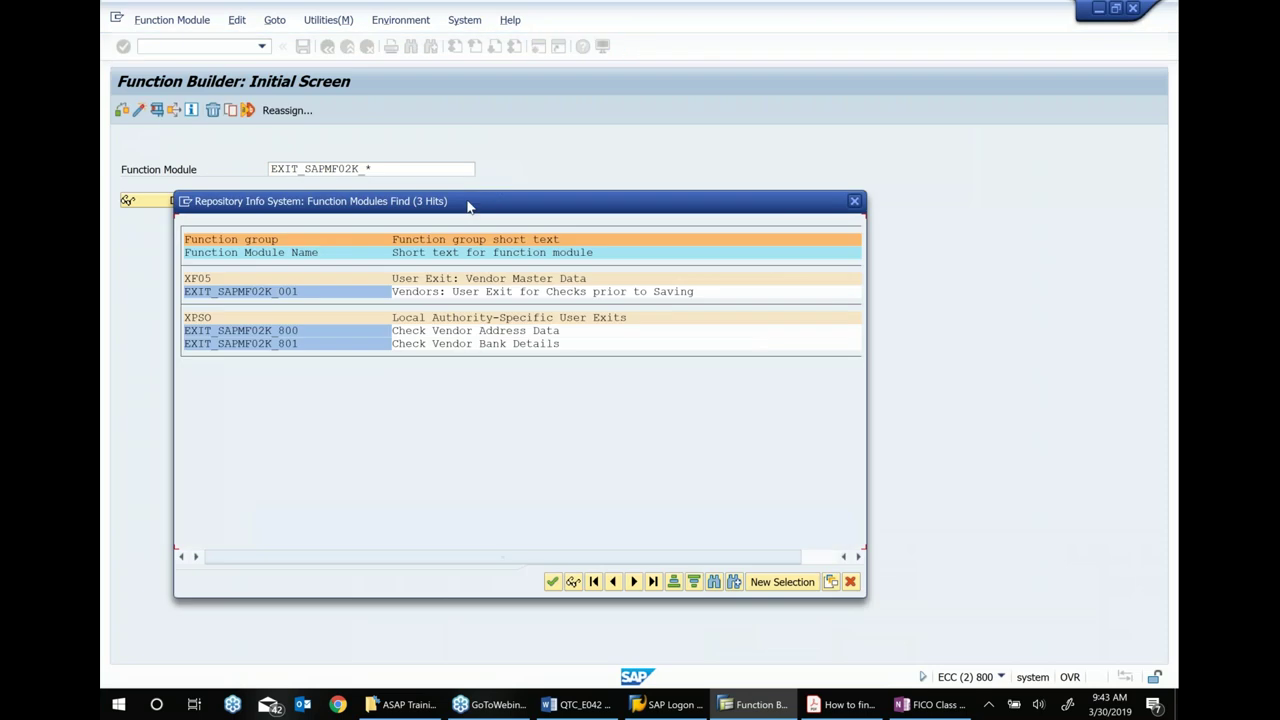
pyautogui.click(854, 201)
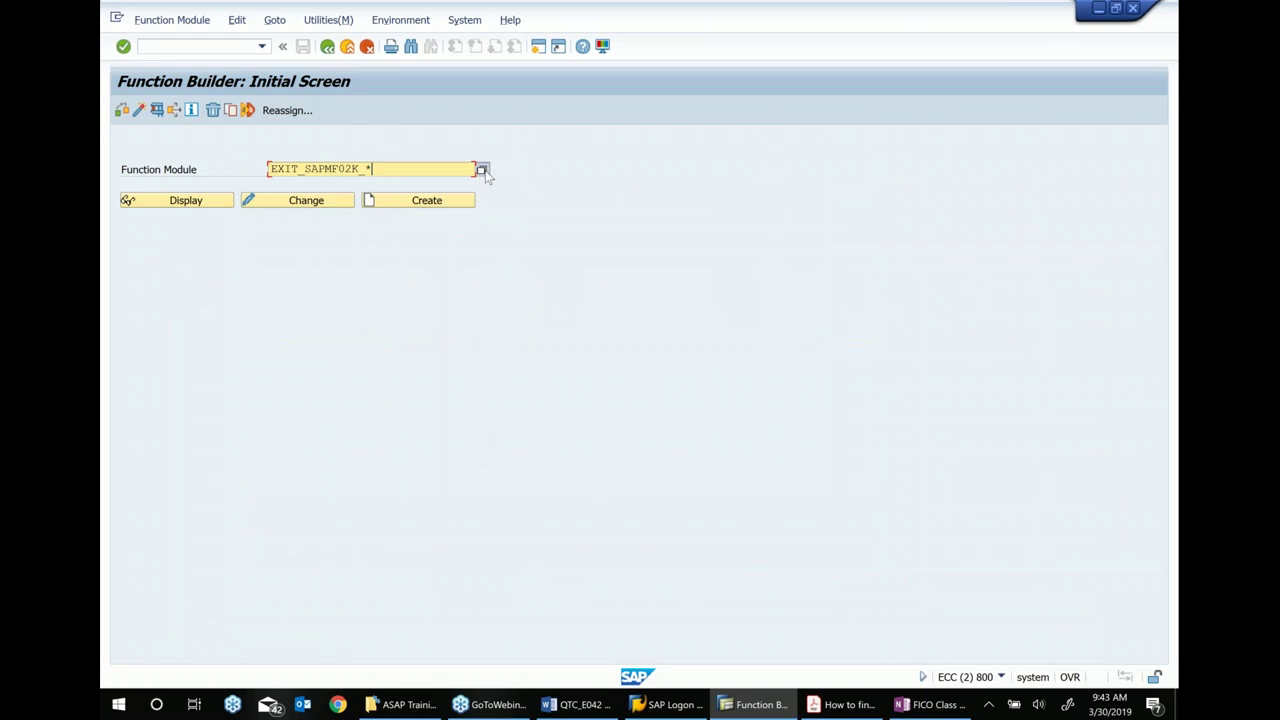
pyautogui.click(482, 170)
pyautogui.moveTo(427, 203); pyautogui.dragTo(473, 257)
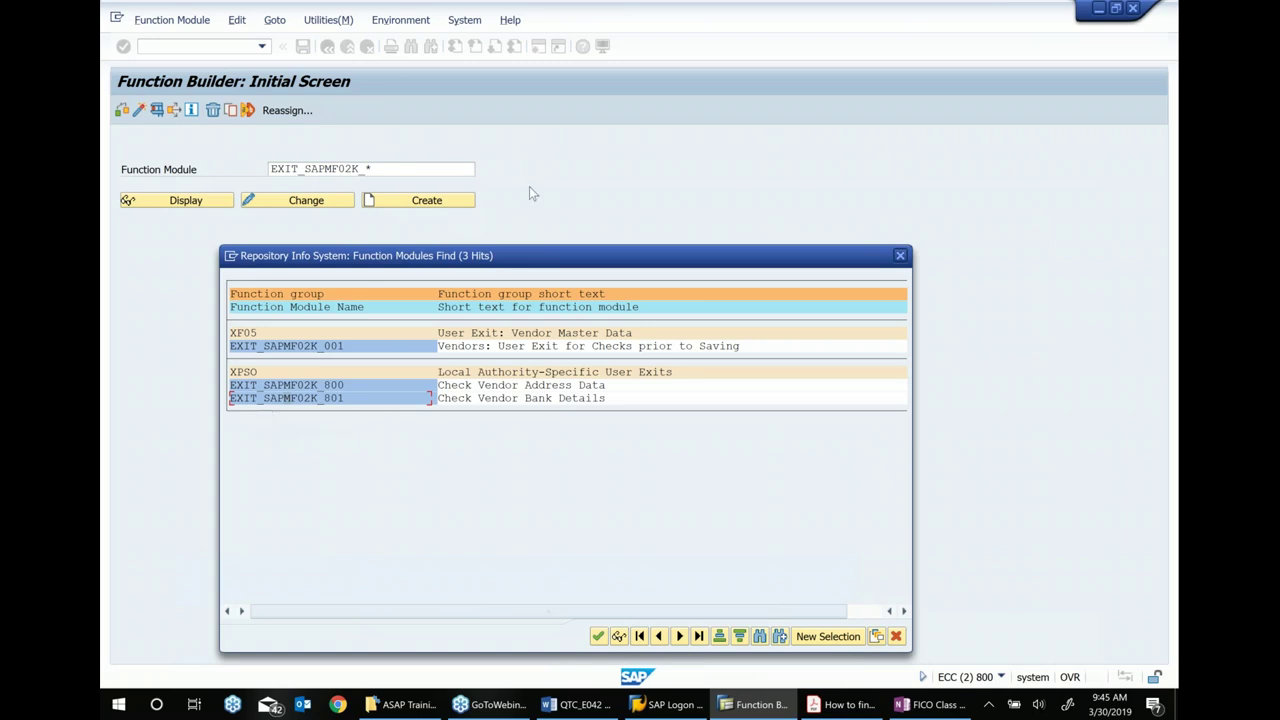
pyautogui.click(901, 256)
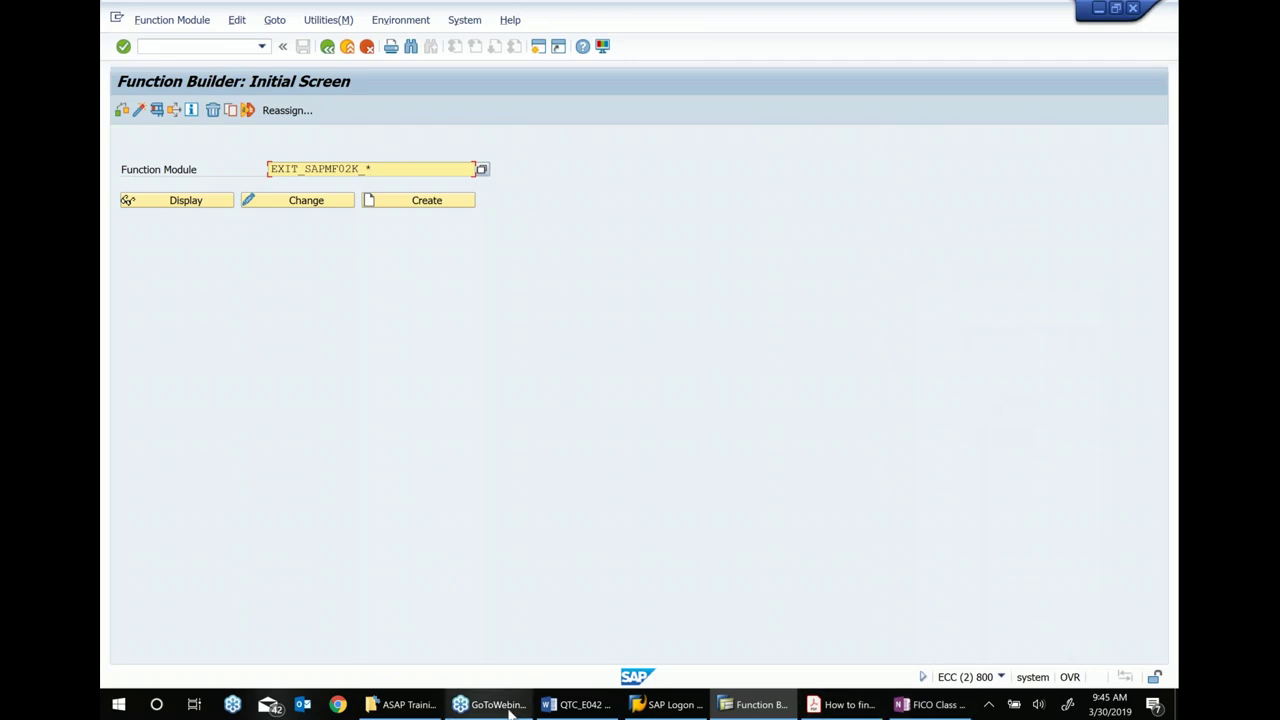
# - Glance at the functional specification in Word and the user exit PDF, and open the FICO Class notes in OneNote
pyautogui.click(580, 705)
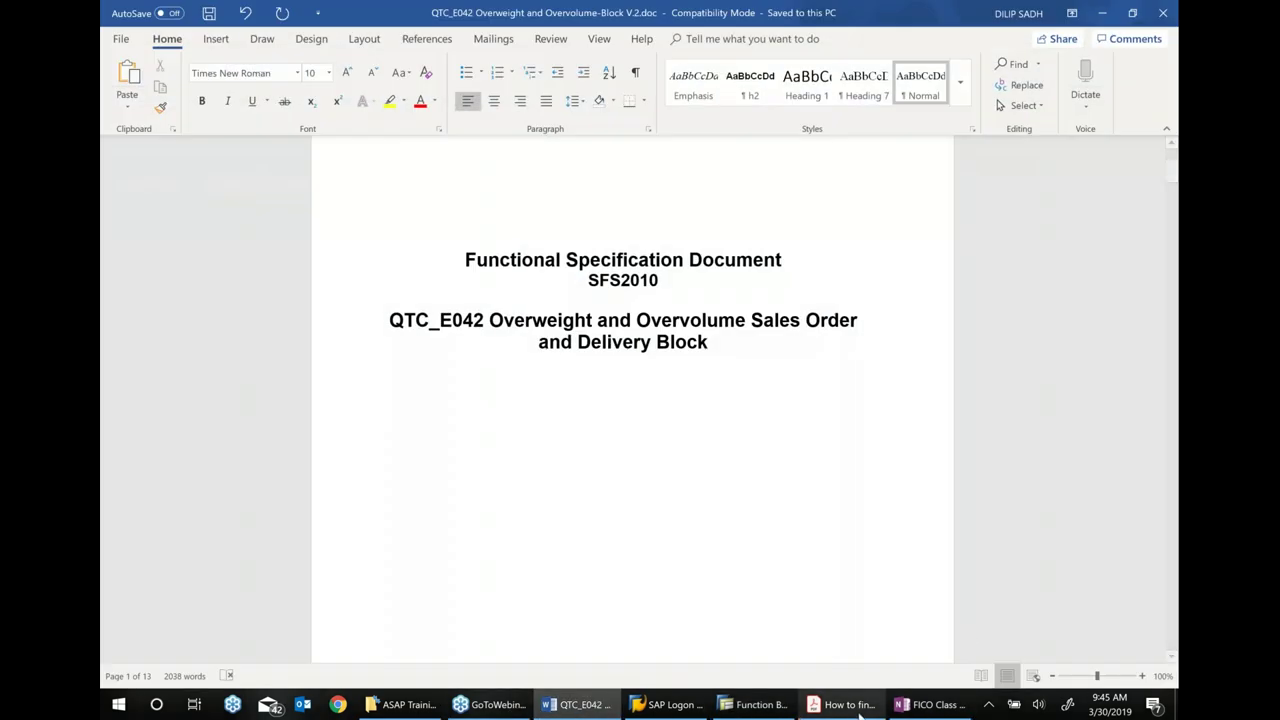
pyautogui.click(847, 705)
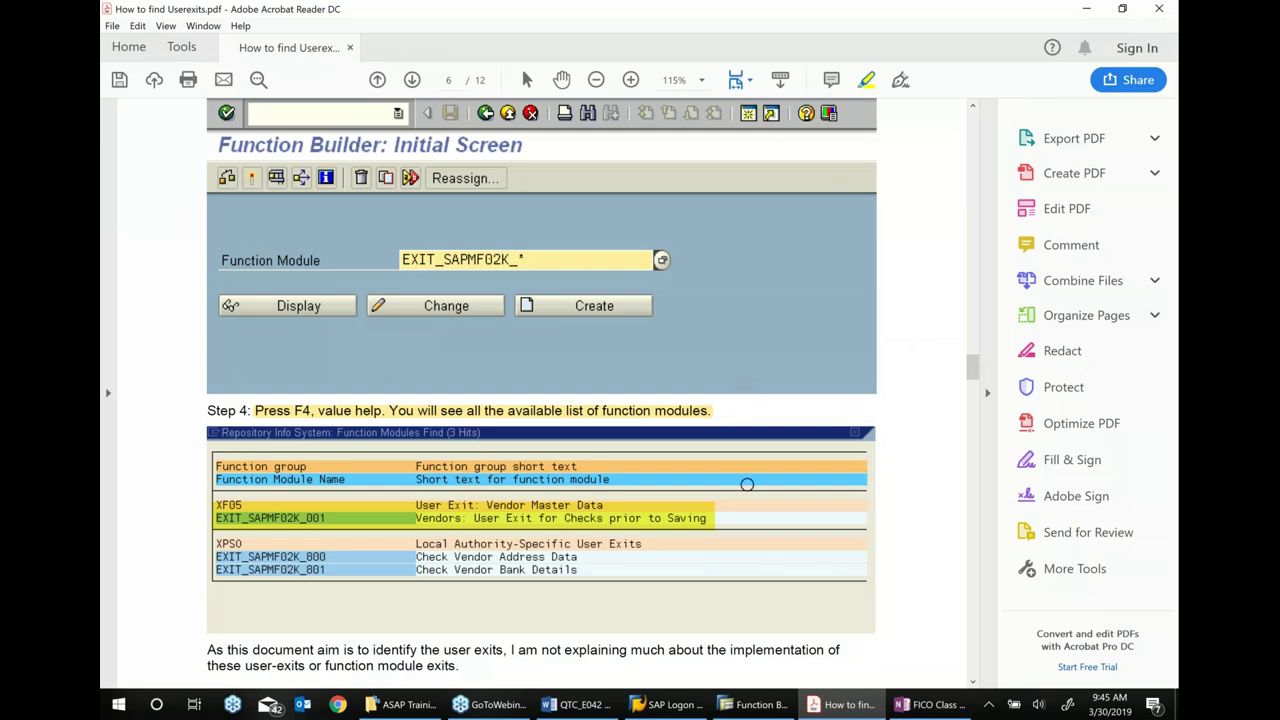
pyautogui.click(930, 705)
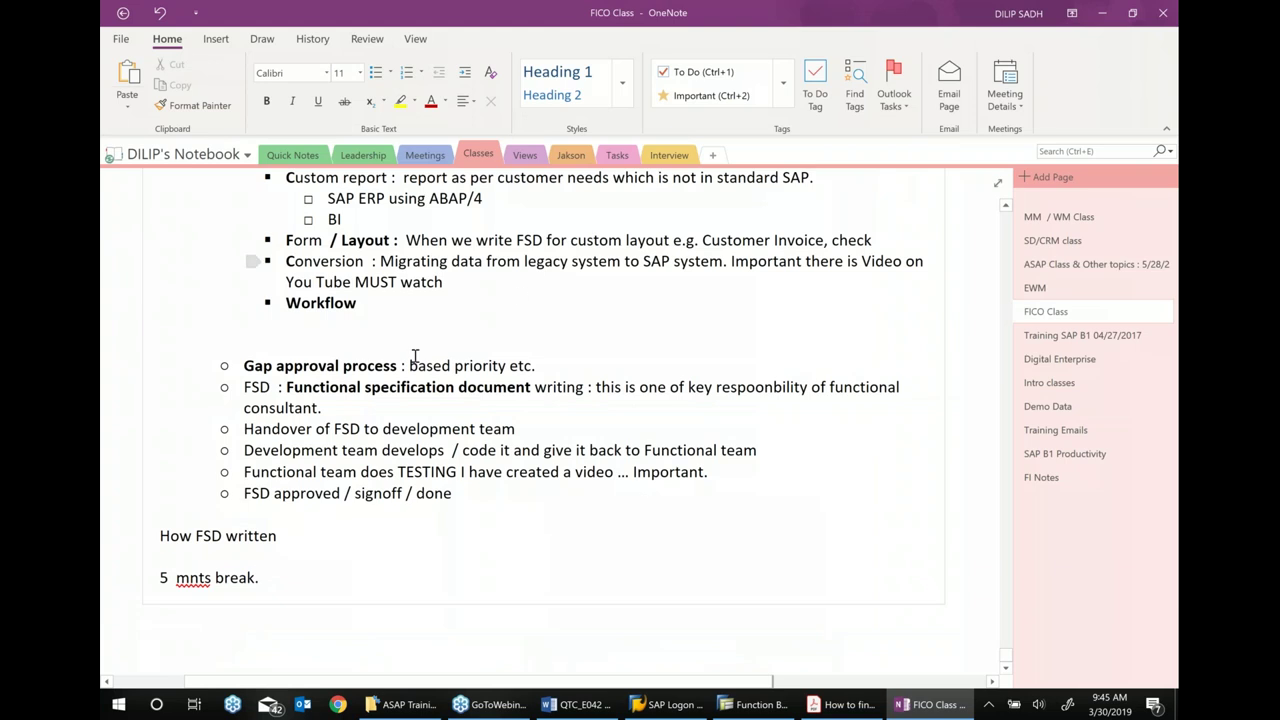
# - Insert "to write a" after "How" in the "How FSD written" line below the bullet list
pyautogui.click(200, 537)
pyautogui.click(192, 537)
pyautogui.write('TO')
pyautogui.press('BackSpace')
pyautogui.press('BackSpace')
pyautogui.write('o')
pyautogui.press('BackSpace')
pyautogui.write('to')
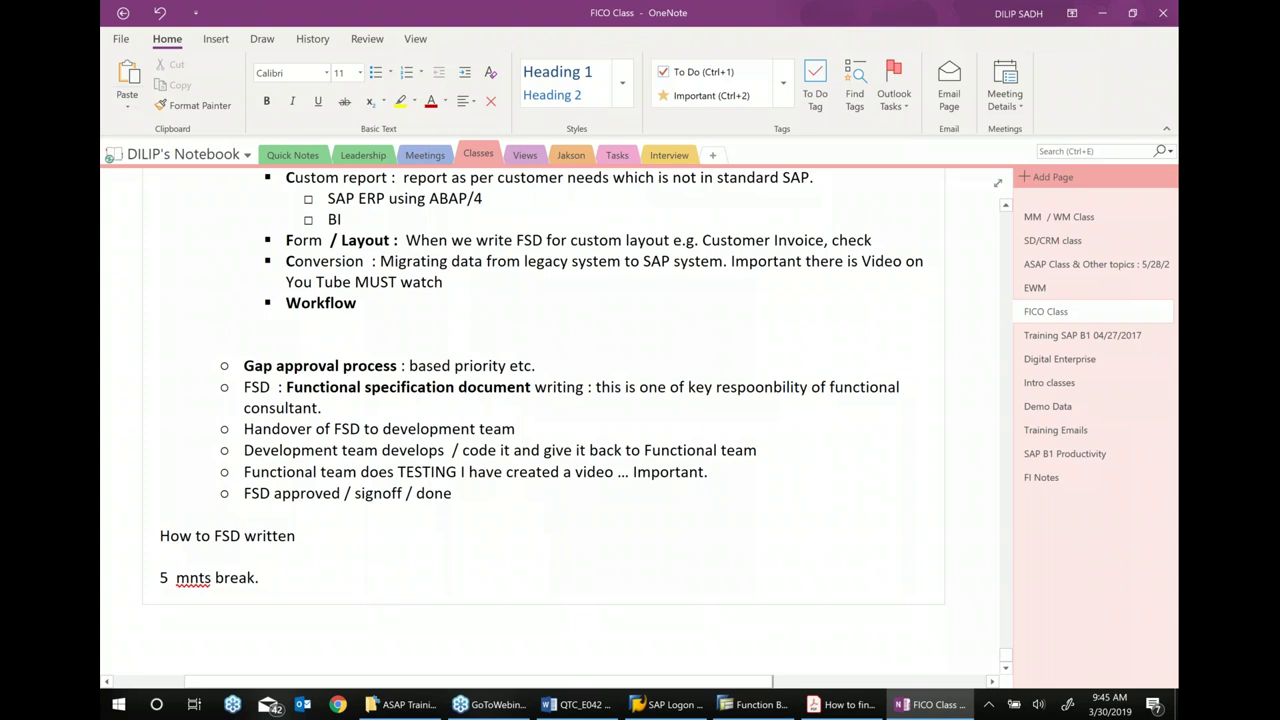
pyautogui.write(' wite a')
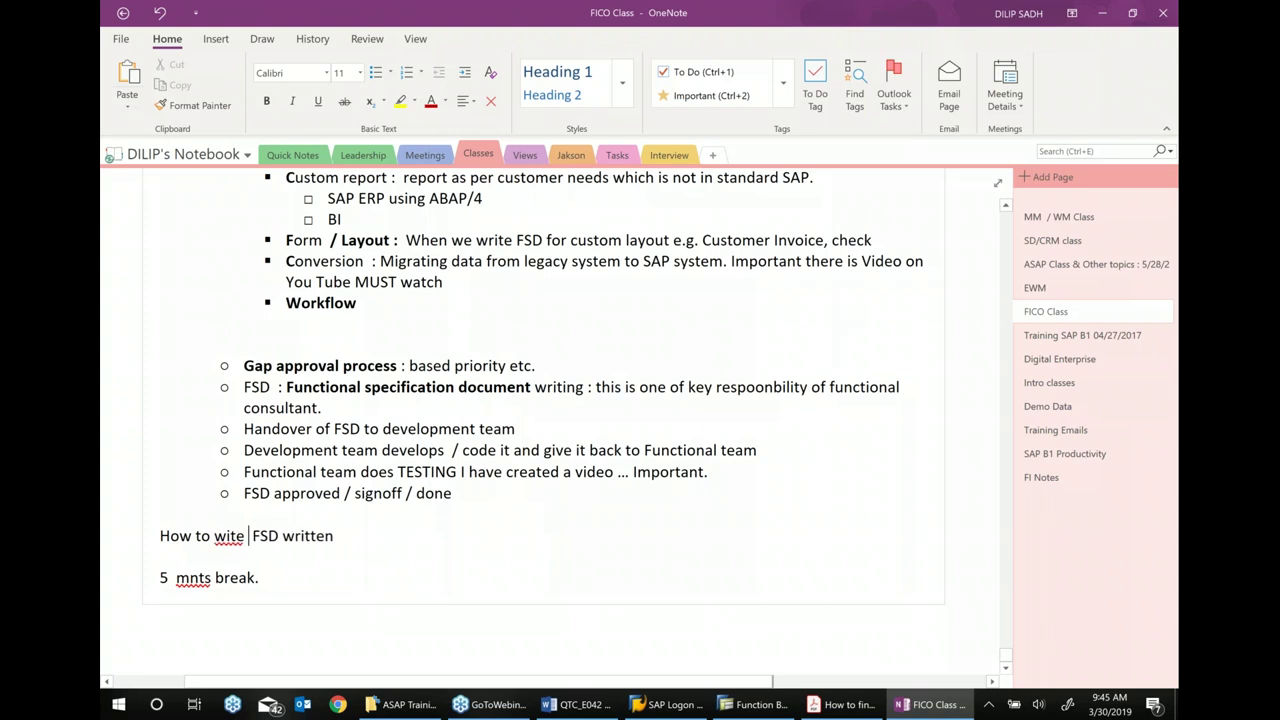
pyautogui.press('BackSpace')
pyautogui.press('BackSpace')
pyautogui.press('BackSpace')
pyautogui.press('BackSpace')
pyautogui.press('BackSpace')
pyautogui.write('rite a')
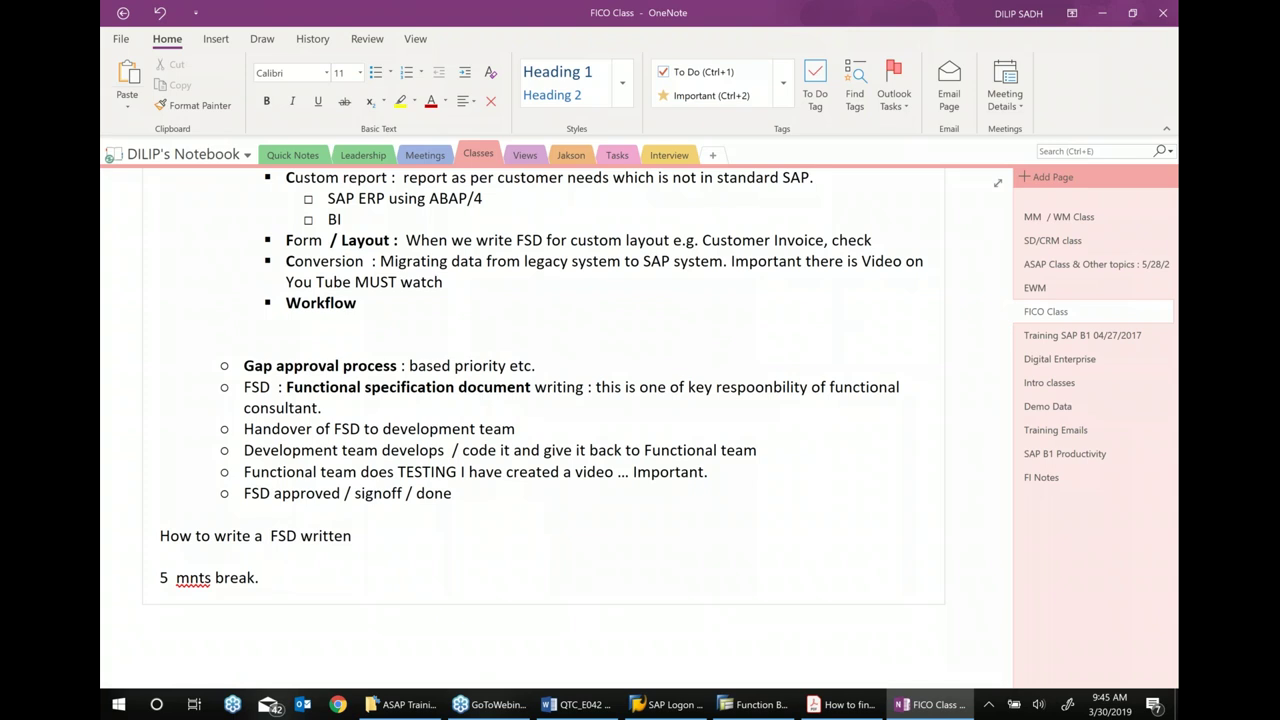
# - Replace the word "written" at the end of the FSD line with "( Functional specification document"
pyautogui.click(389, 531)
pyautogui.press('BackSpace')
pyautogui.press('BackSpace')
pyautogui.press('BackSpace')
pyautogui.press('BackSpace')
pyautogui.press('BackSpace')
pyautogui.press('BackSpace')
pyautogui.press('BackSpace')
pyautogui.write('( Functional se')
pyautogui.press('BackSpace')
pyautogui.press('BackSpace')
pyautogui.write('pecification document')
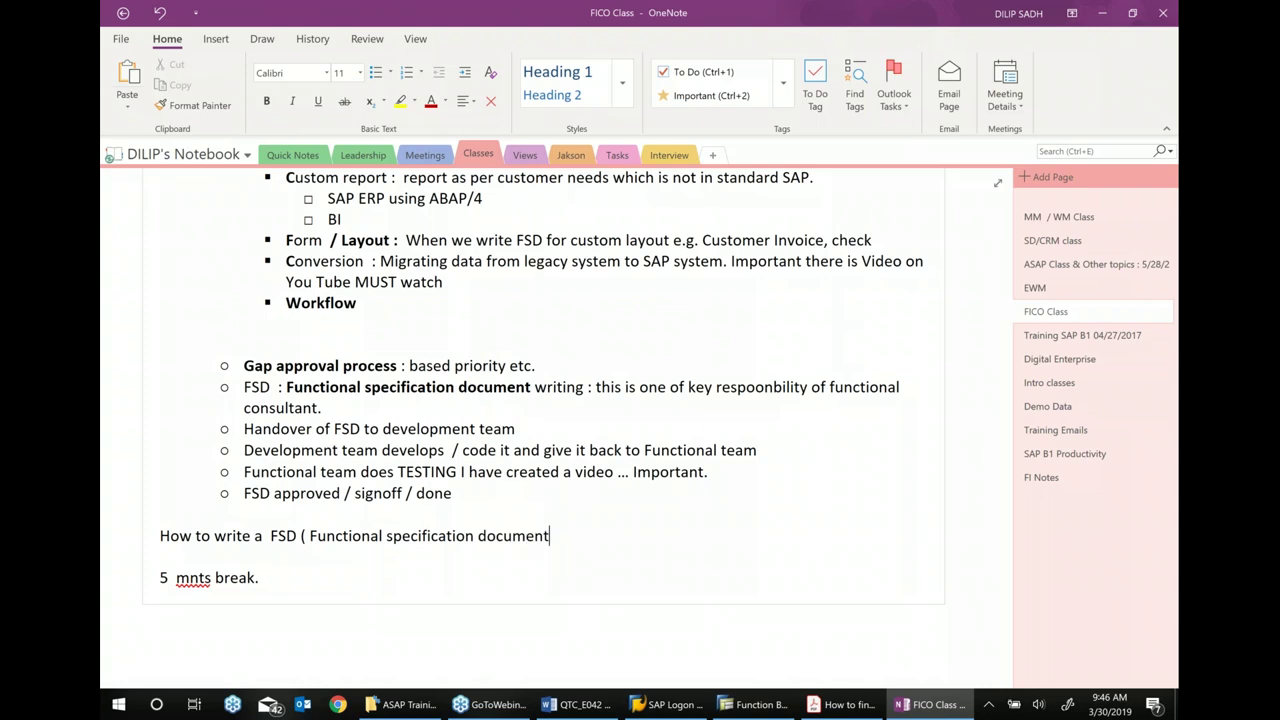
# - Complete the FSD line with ") is one of very important responbility of functional consultant"
pyautogui.write(' ) is one of very im')
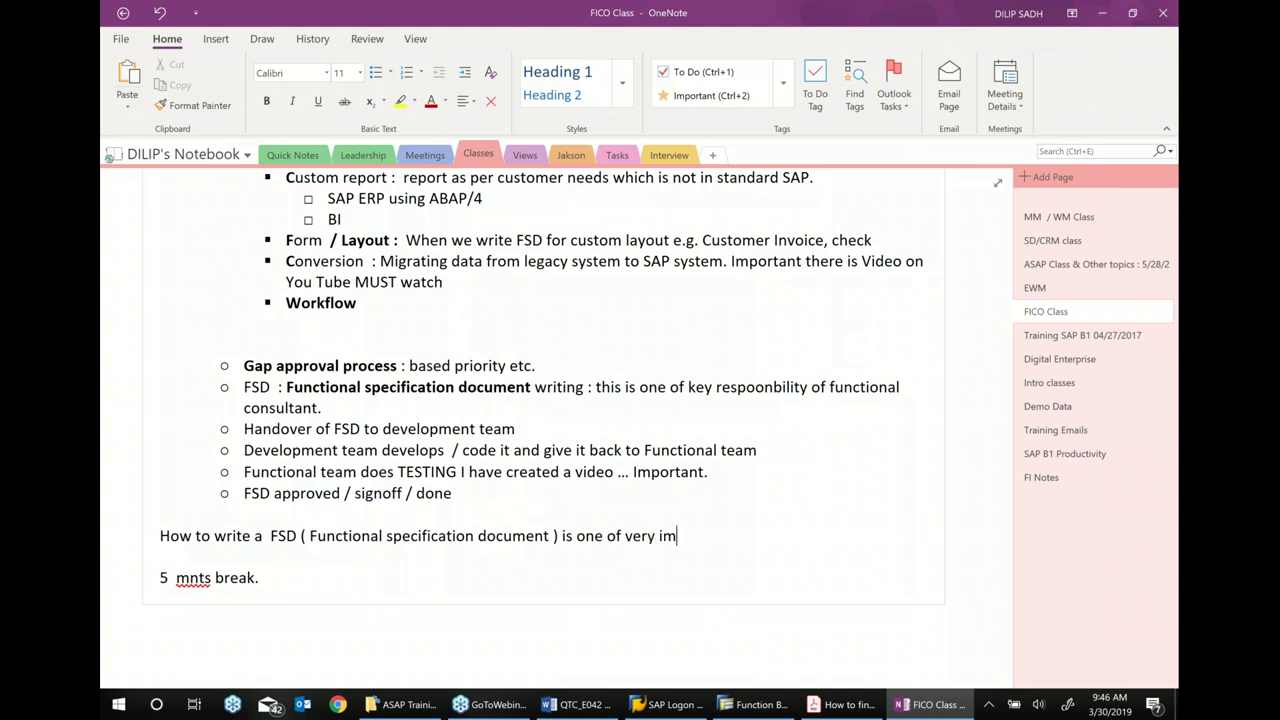
pyautogui.write('portant responbili')
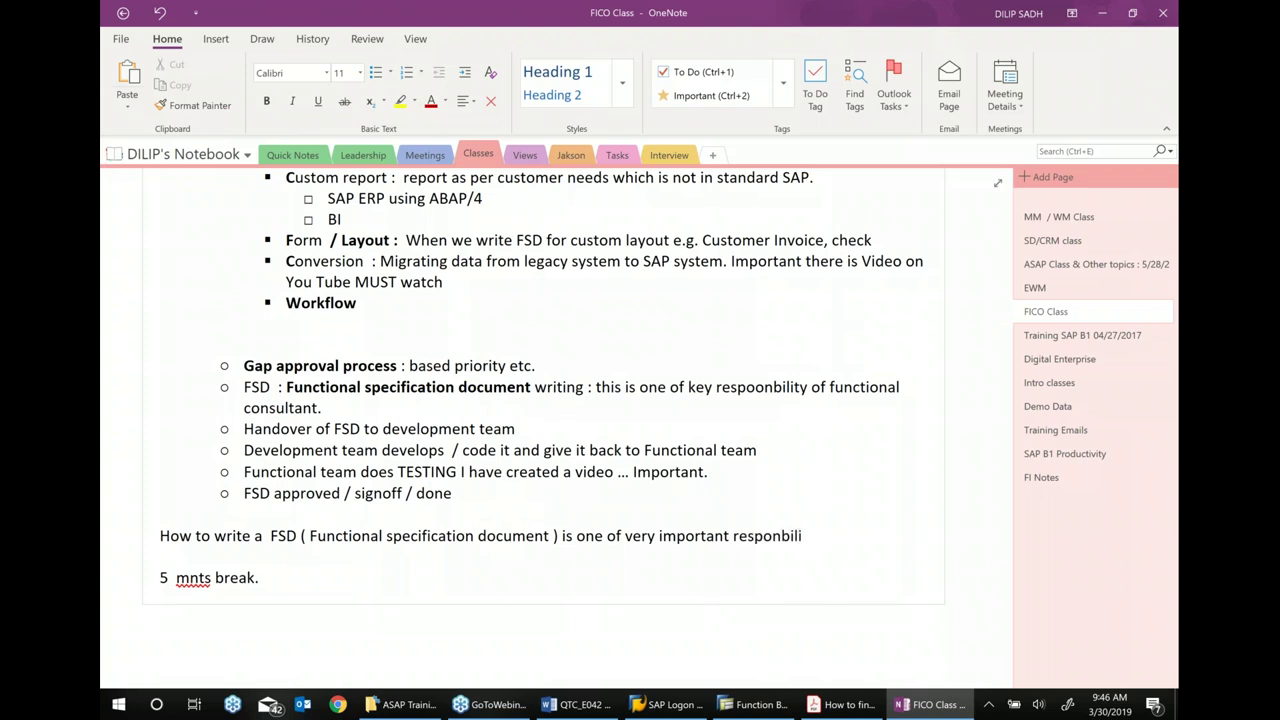
pyautogui.write('ty of functional')
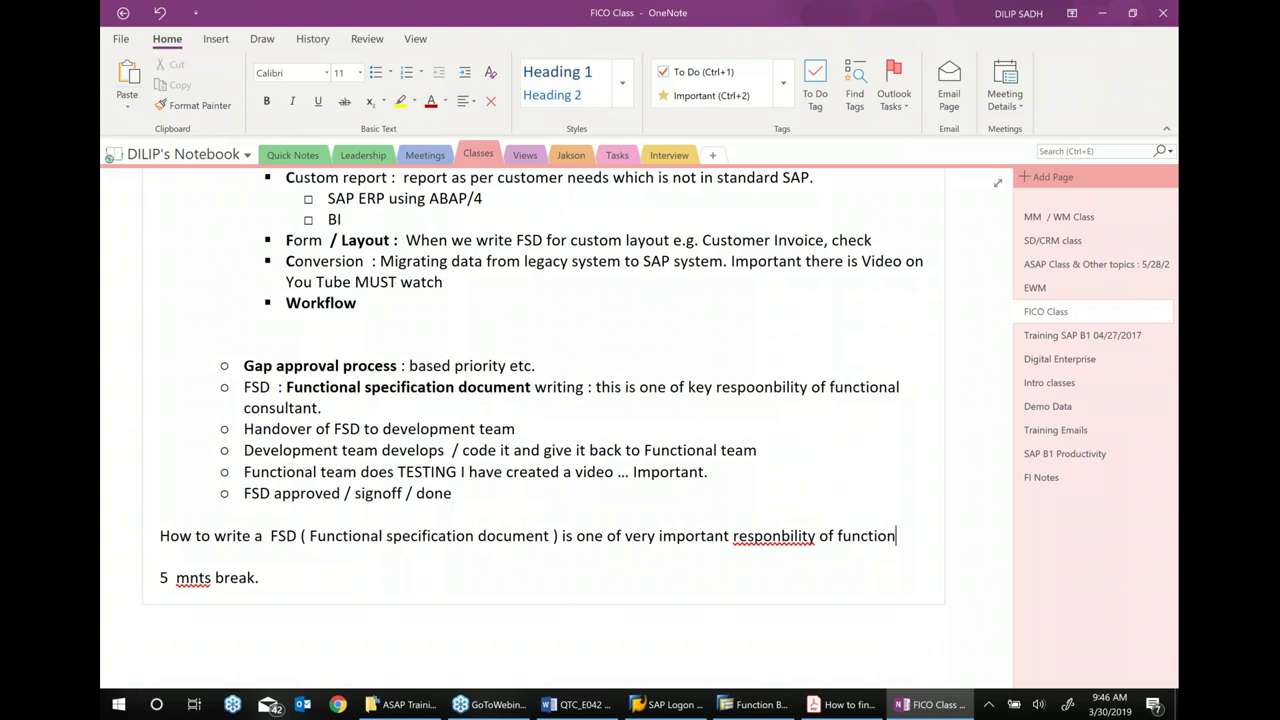
pyautogui.write(' consul')
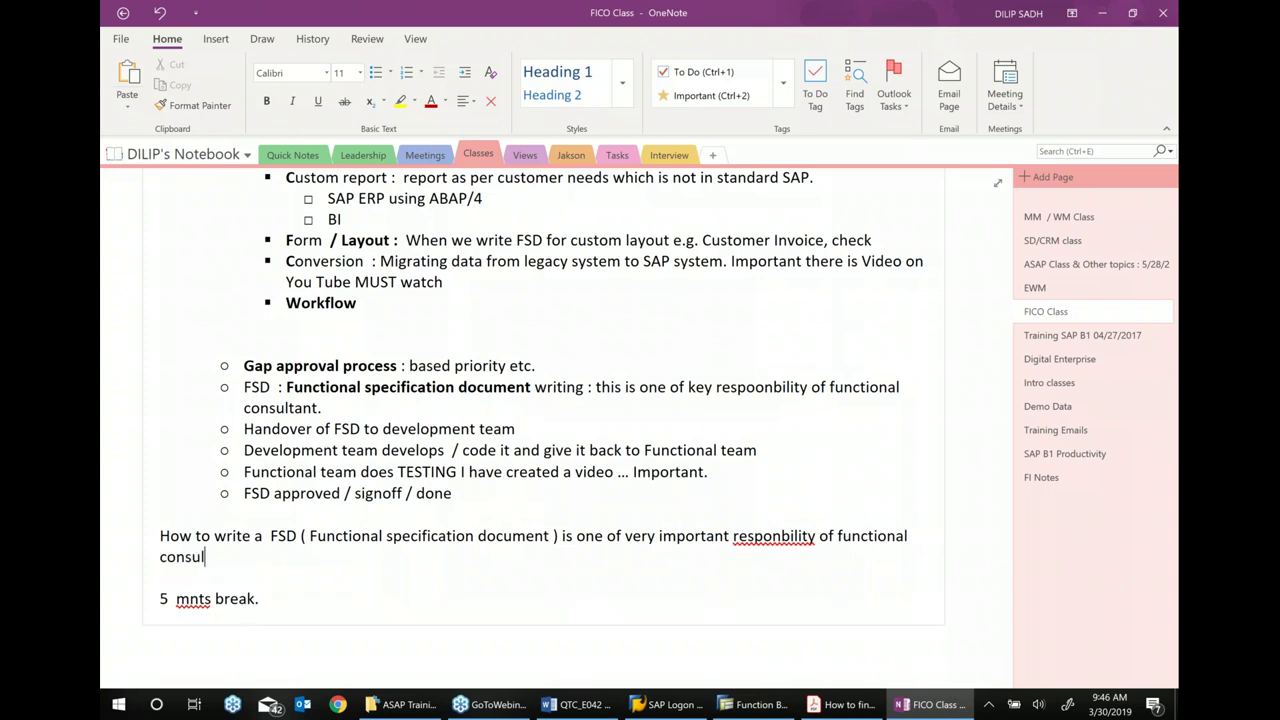
pyautogui.write('tant')
# - Replace the flagged word "responbility" in the FSD line with the spelling suggestion "respoonbility"
pyautogui.rightClick(789, 537)
pyautogui.click(836, 279)
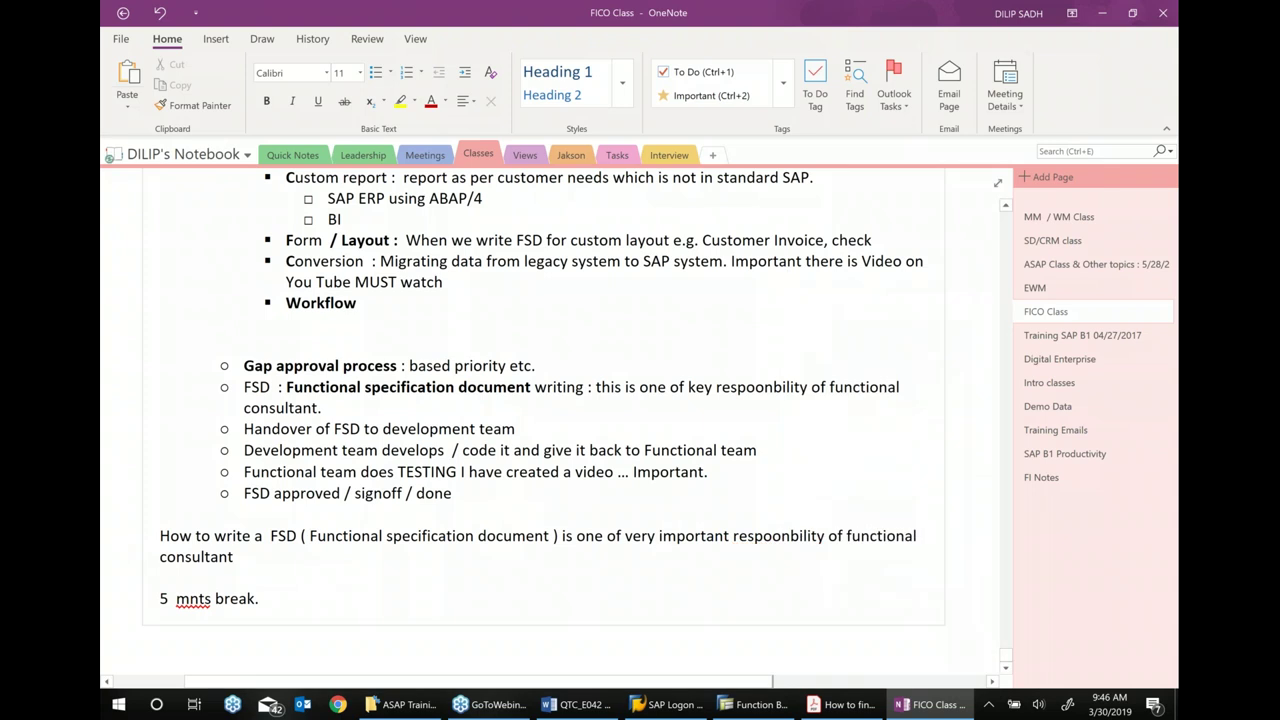
pyautogui.scroll(-3, 1007, 678)
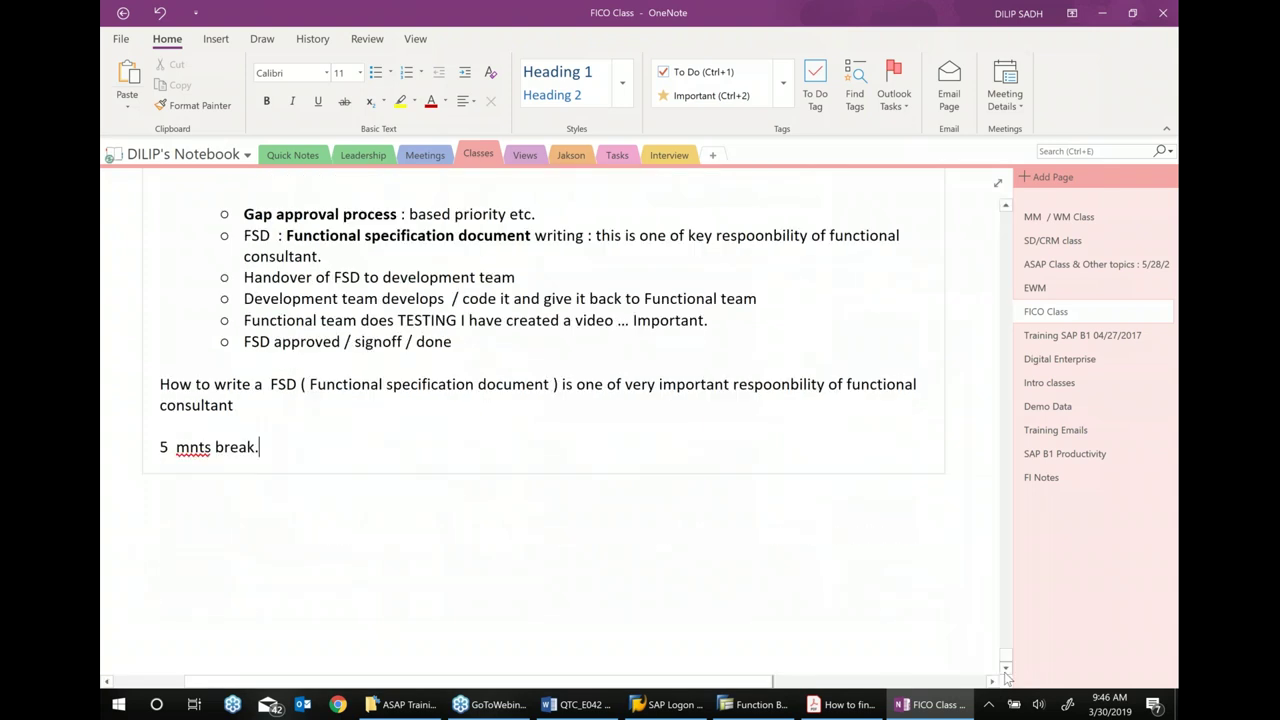